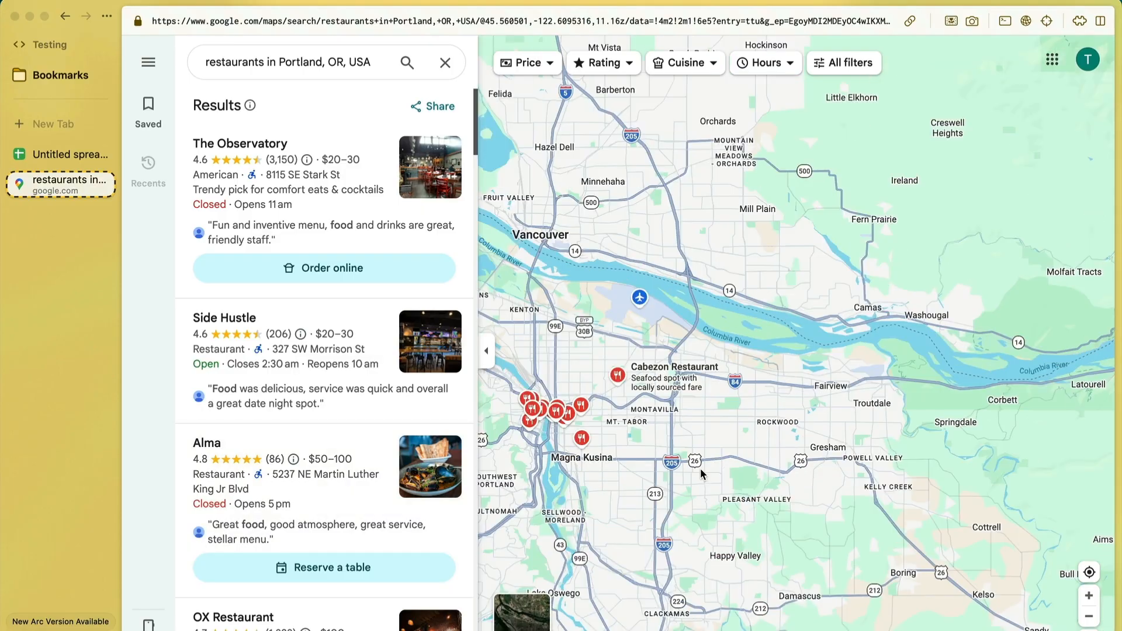
{"action": "key", "text": "super+shift+c"}
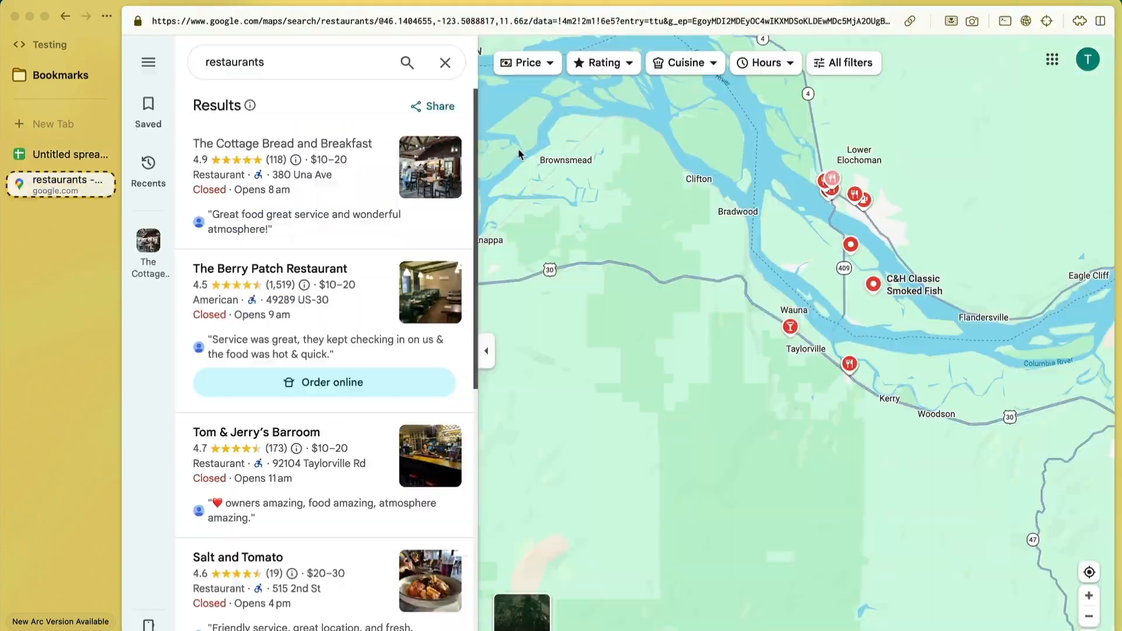
{"action": "left_click", "coordinate": [283, 169]}
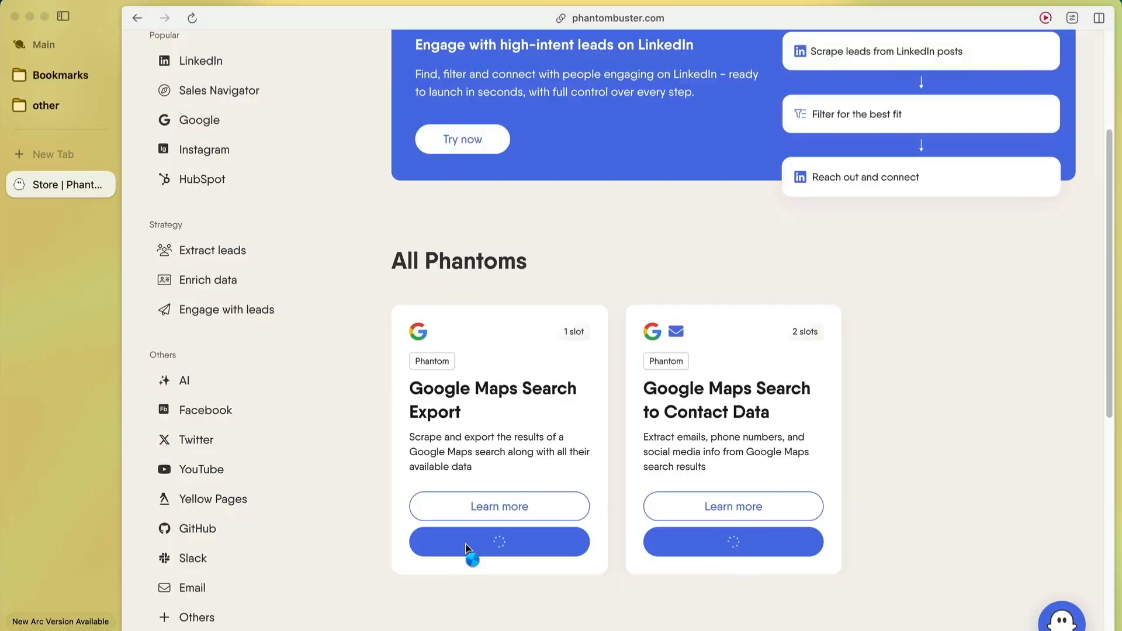
{"action": "left_click", "coordinate": [468, 554]}
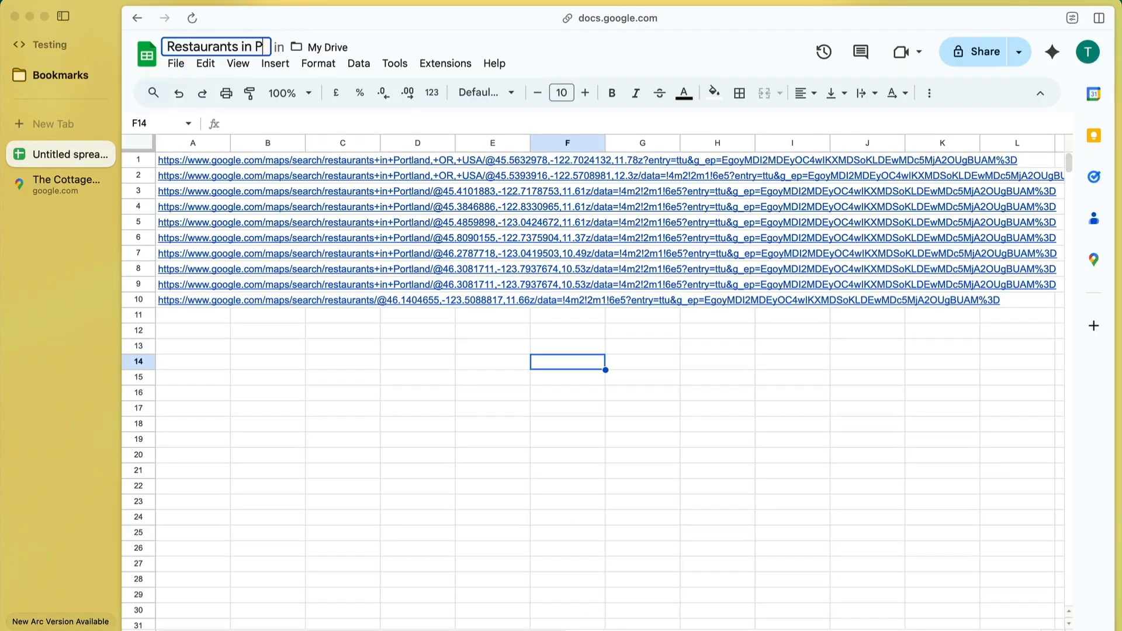
Step: Label the box "Using 'no website' as a signal for a good lead" and add an arrow from it to the text "sell web design services"
{"action": "type", "text": "Using 'no website' as a signal for a good lead"}
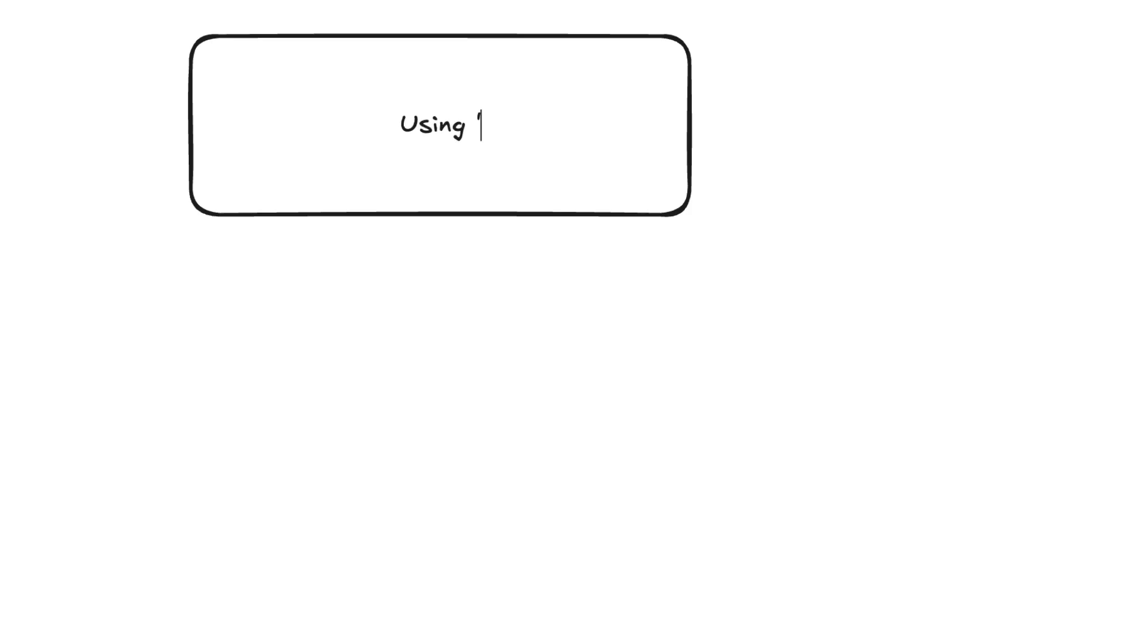
{"action": "key", "text": "Escape"}
{"action": "key", "text": "a"}
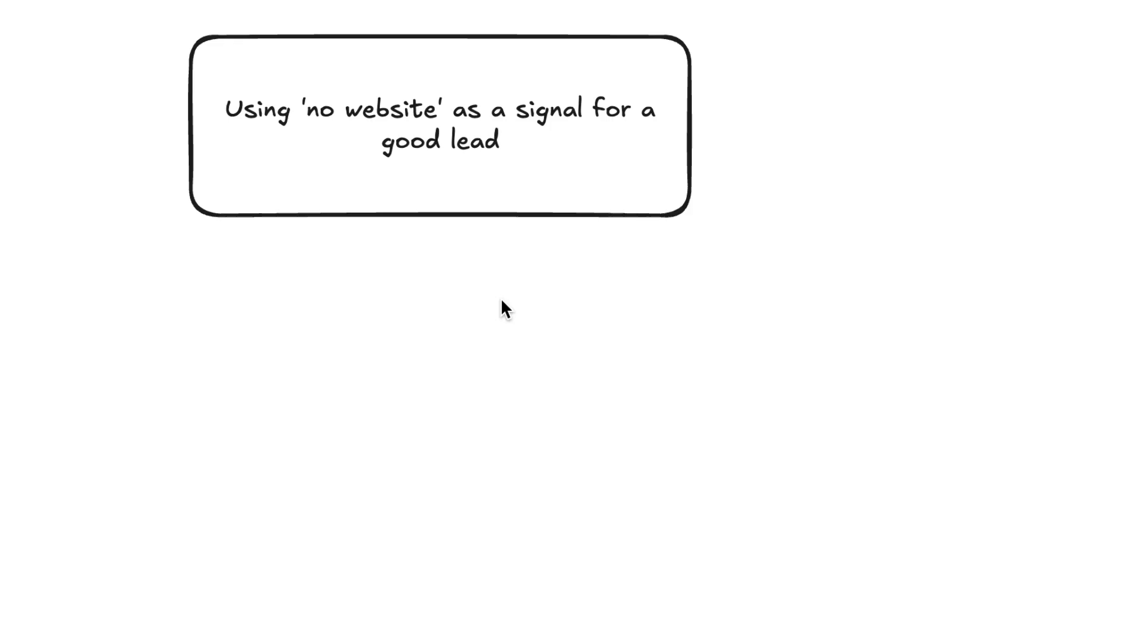
{"action": "left_click_drag", "start_coordinate": [281, 227], "coordinate": [178, 413]}
{"action": "double_click", "coordinate": [143, 475]}
{"action": "type", "text": "sell web design services"}
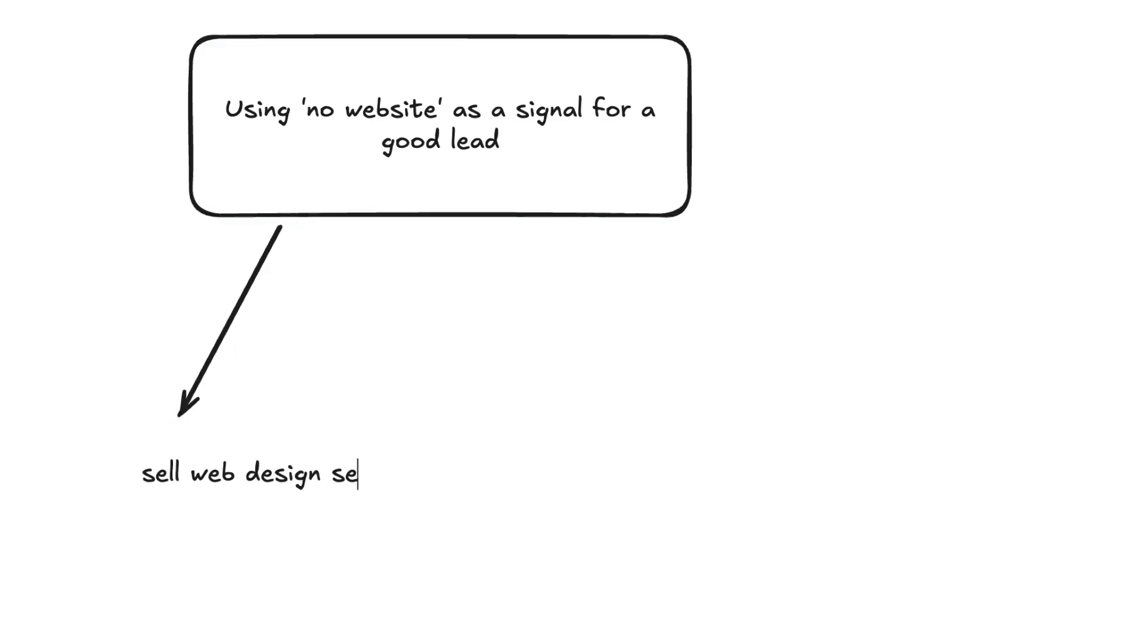
{"action": "key", "text": "Escape"}
Step: Draw a second arrow down from the box and place the text "sell SEO services" at its tip
{"action": "key", "text": "a"}
{"action": "left_click_drag", "start_coordinate": [443, 229], "coordinate": [468, 428]}
{"action": "double_click", "coordinate": [494, 471]}
{"action": "type", "text": "sell SEO services"}
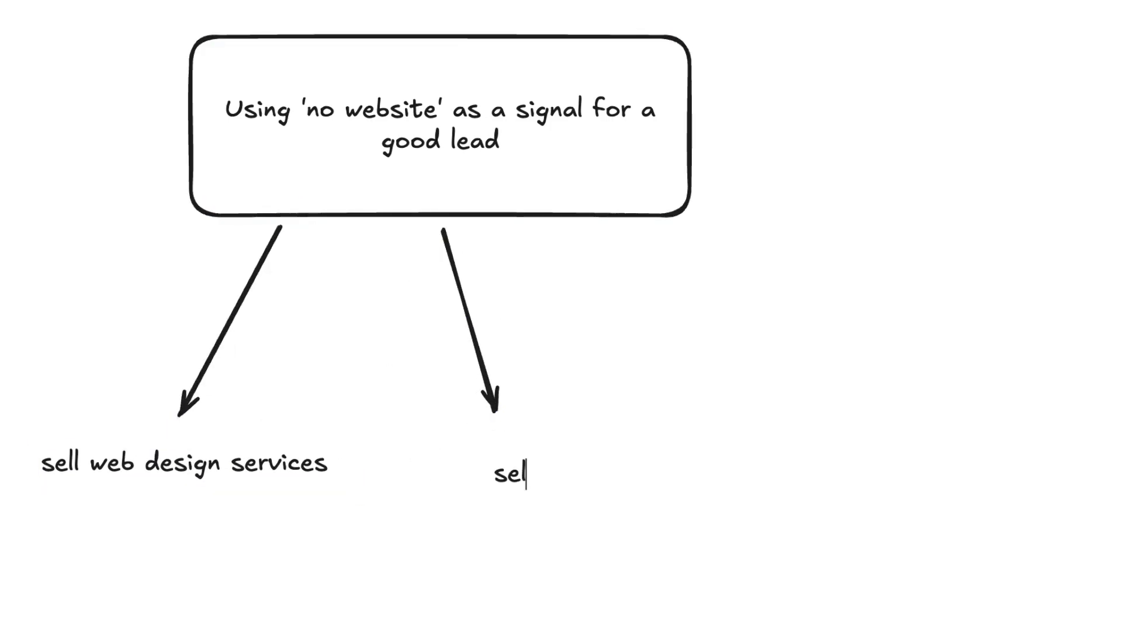
{"action": "left_click", "coordinate": [526, 513]}
Step: Draw a third arrow from the box and place the text "sell marketing services" at its tip
{"action": "key", "text": "a"}
{"action": "left_click_drag", "start_coordinate": [461, 226], "coordinate": [805, 392]}
{"action": "left_click_drag", "start_coordinate": [460, 226], "coordinate": [601, 231]}
{"action": "double_click", "coordinate": [856, 432]}
{"action": "type", "text": "sell marketing services"}
{"action": "left_click", "coordinate": [850, 542]}
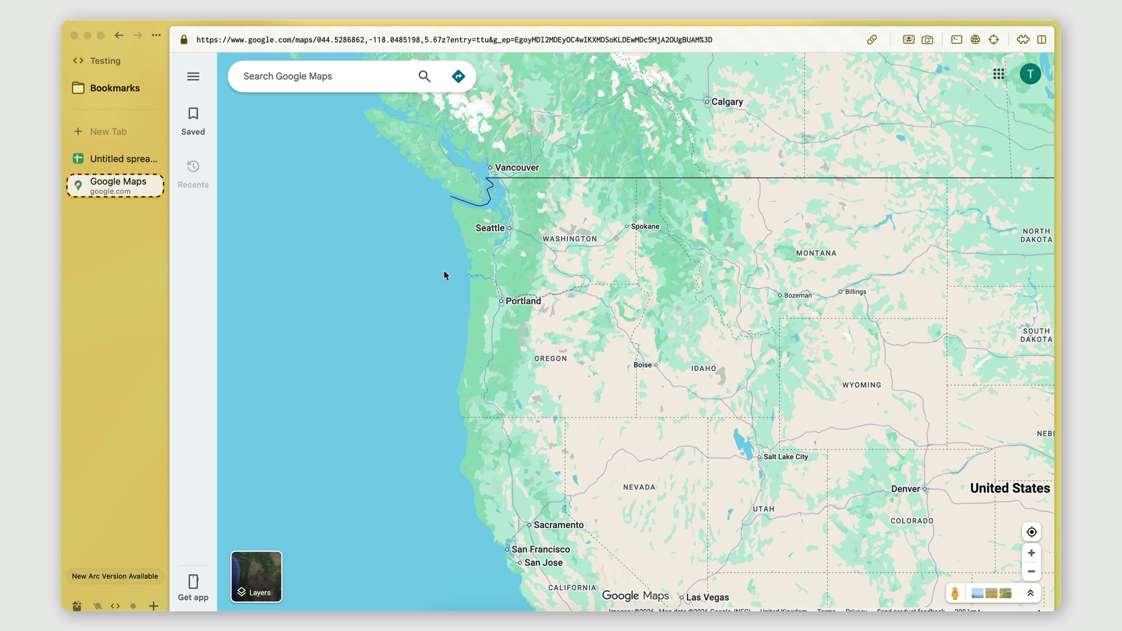
Step: Search Google Maps for "Restaurants in Portland" and choose the suggestion for Portland, OR, USA
{"action": "left_click", "coordinate": [329, 84]}
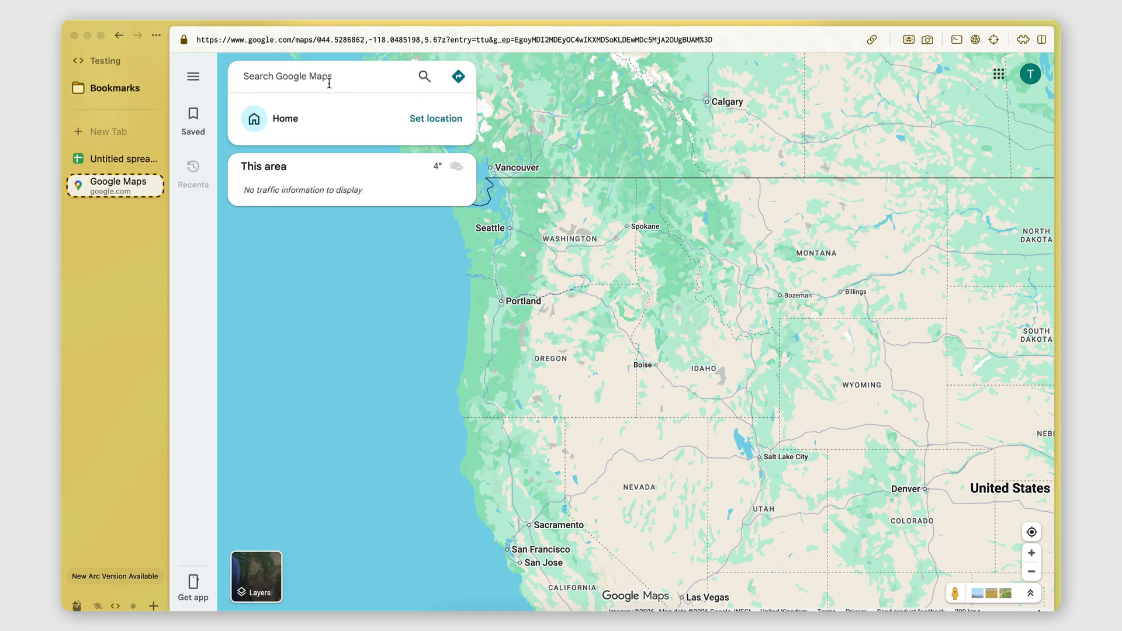
{"action": "type", "text": "P"}
{"action": "key", "text": "BackSpace"}
{"action": "type", "text": "Restaurants in Portland"}
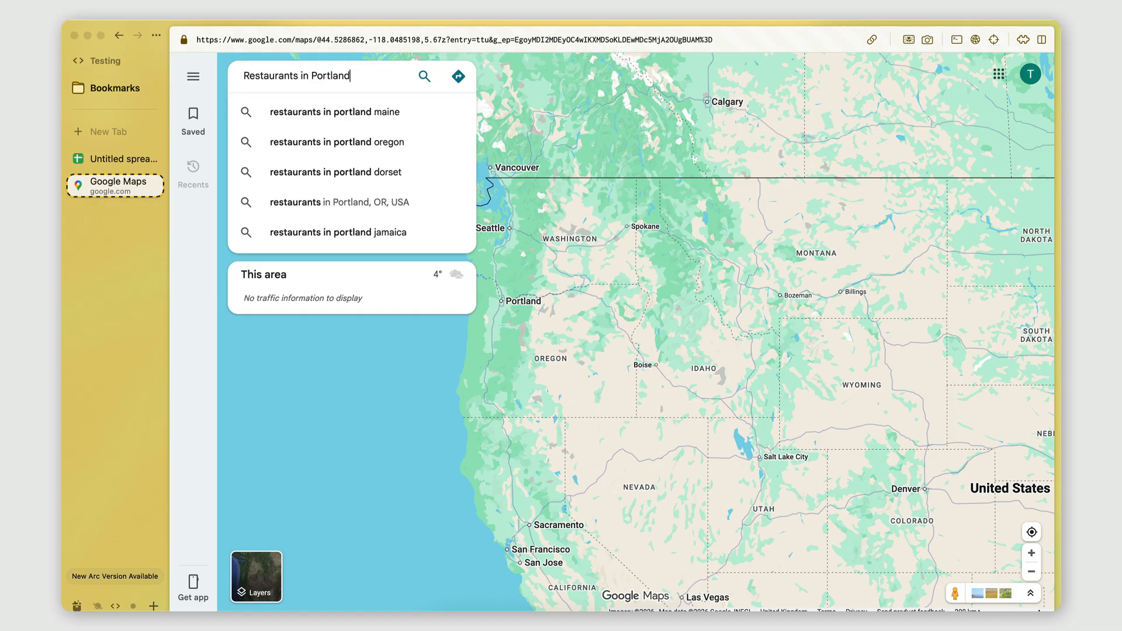
{"action": "left_click", "coordinate": [320, 209]}
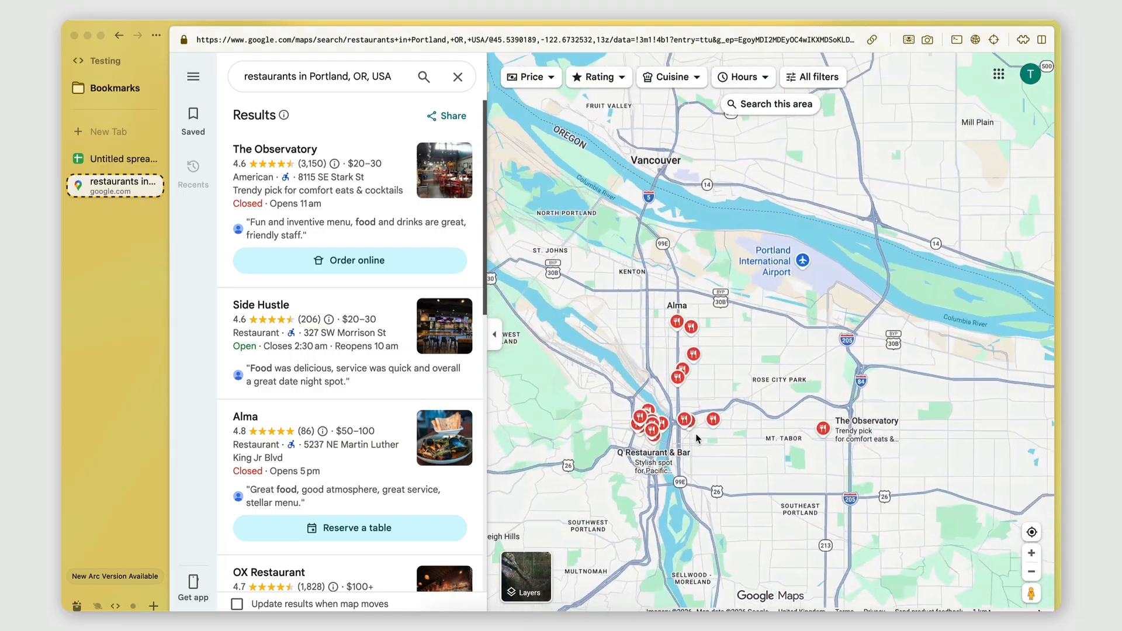
Step: Copy the URL of the Portland restaurant search and paste it into cell A1 of the untitled Google Sheets spreadsheet
{"action": "scroll", "coordinate": [323, 396], "scroll_direction": "down", "scroll_amount": 15}
{"action": "scroll", "coordinate": [324, 396], "scroll_direction": "up", "scroll_amount": 15}
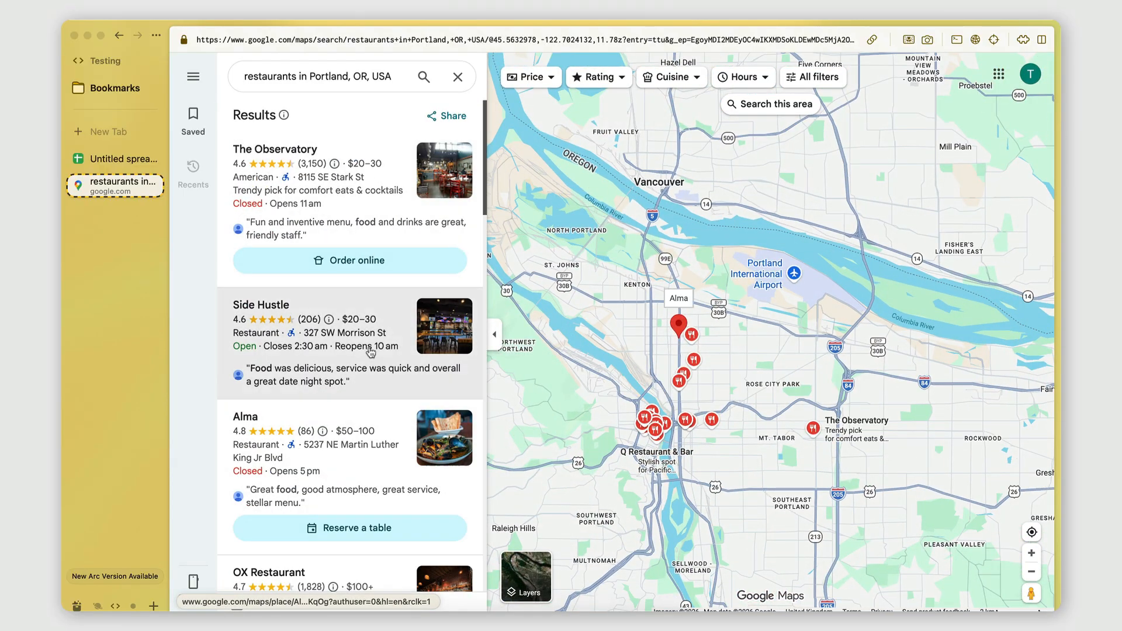
{"action": "left_click", "coordinate": [873, 40]}
{"action": "left_click", "coordinate": [119, 159]}
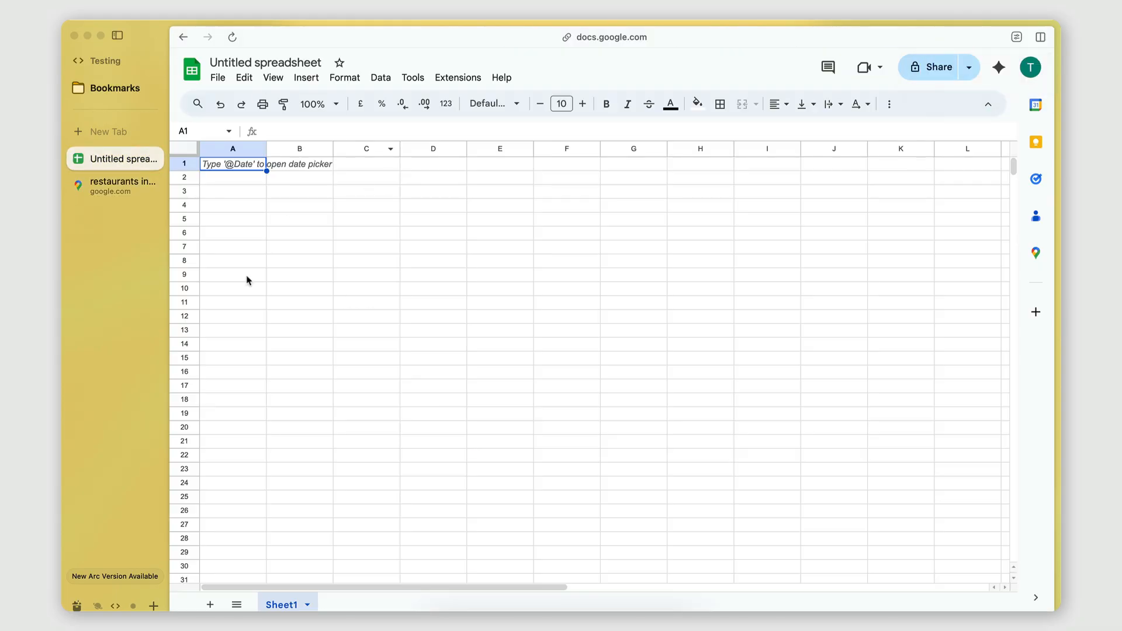
{"action": "key", "text": "super+v"}
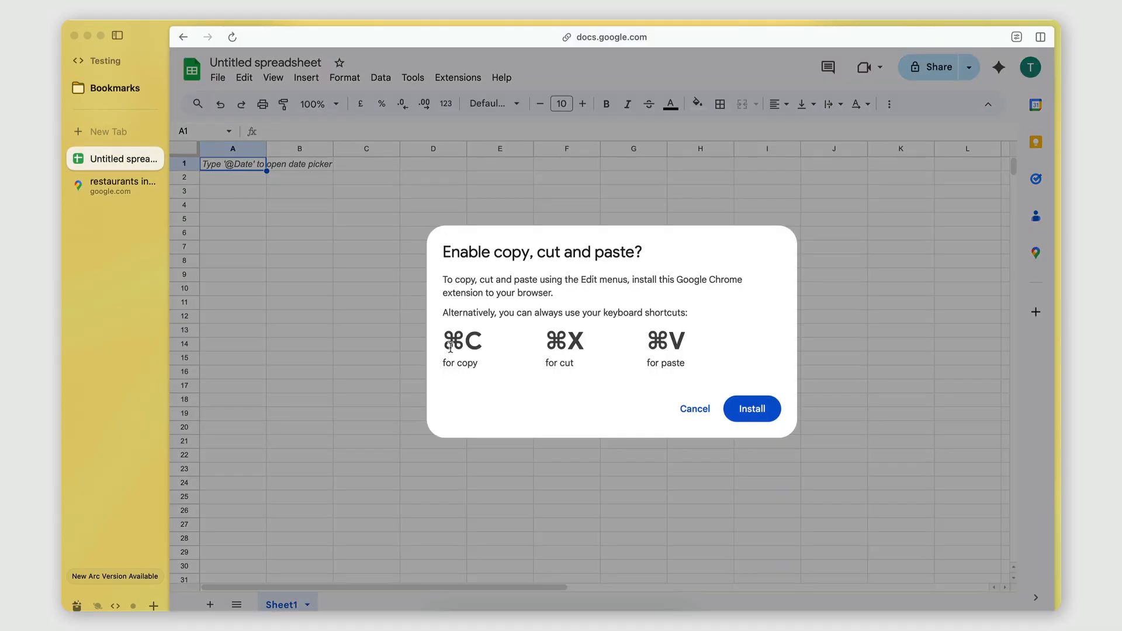
{"action": "left_click", "coordinate": [702, 412]}
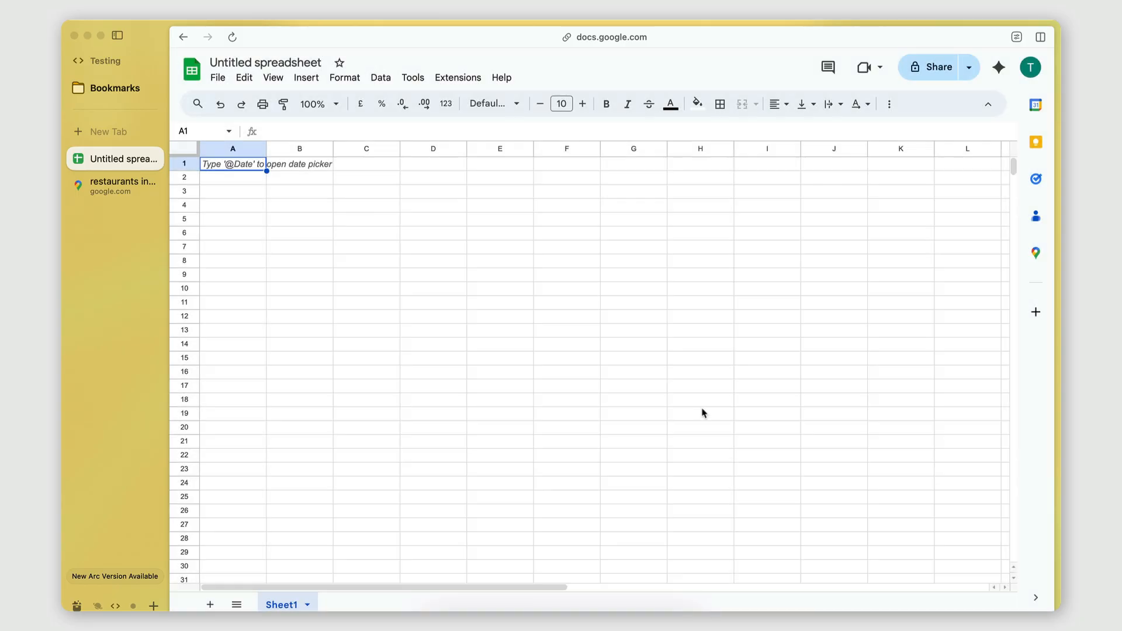
{"action": "key", "text": "super+v"}
{"action": "left_click", "coordinate": [238, 182]}
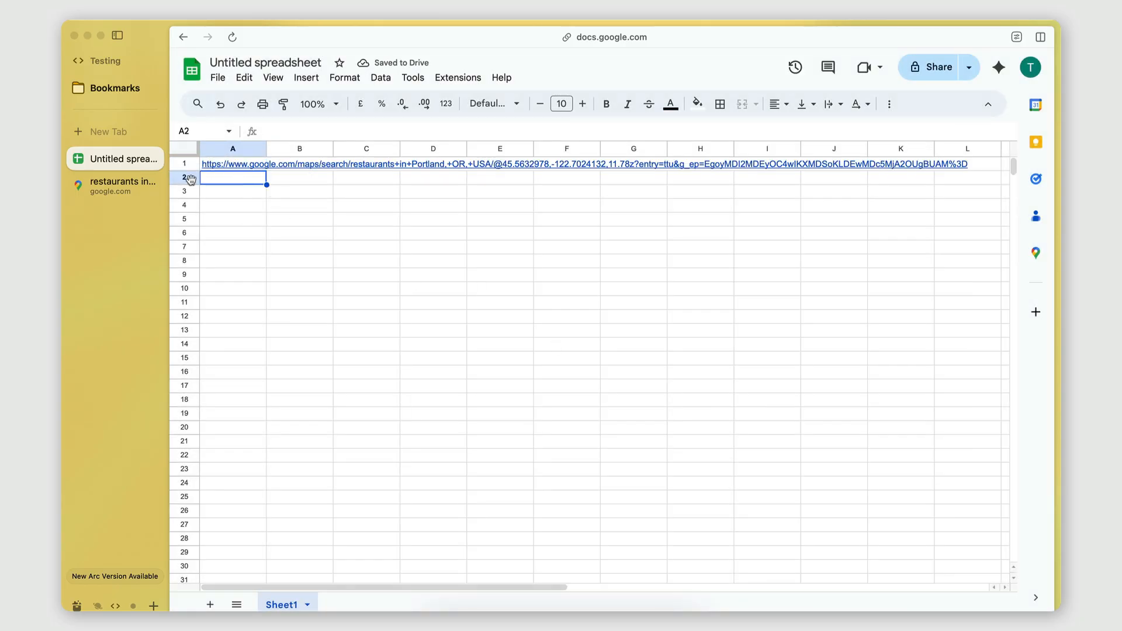
Step: Switch back to Google Maps, rerun the restaurant search for the area east of Portland and look through the results list
{"action": "left_click", "coordinate": [113, 195]}
{"action": "scroll", "coordinate": [633, 300], "scroll_direction": "down", "scroll_amount": 5}
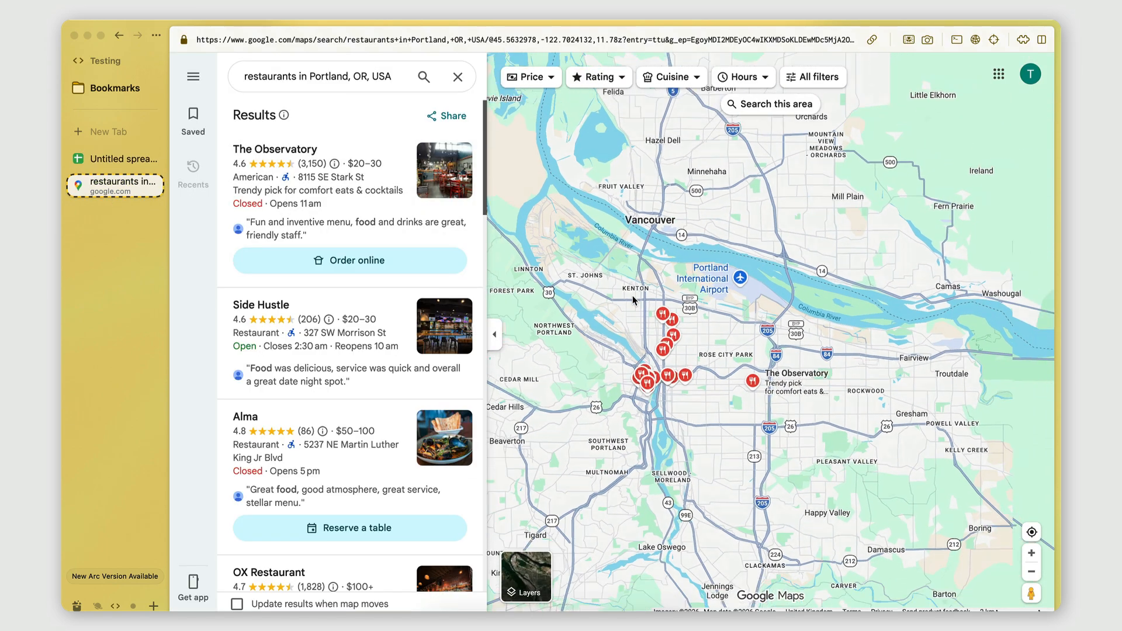
{"action": "scroll", "coordinate": [778, 300], "scroll_direction": "up", "scroll_amount": 3}
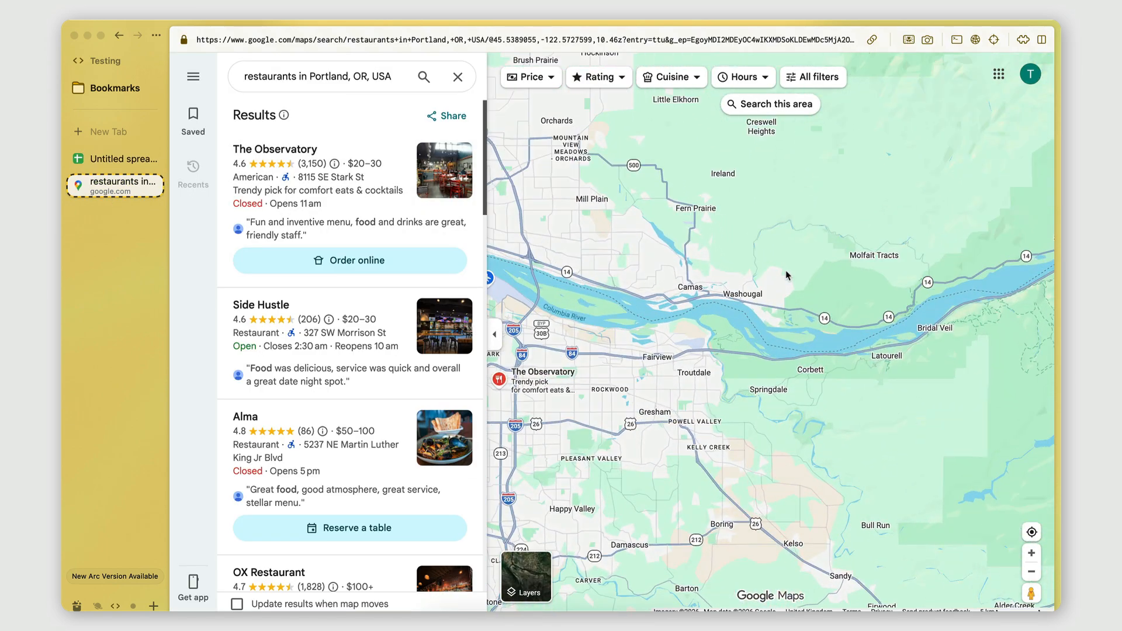
{"action": "left_click_drag", "start_coordinate": [595, 243], "coordinate": [904, 256]}
{"action": "left_click_drag", "start_coordinate": [839, 266], "coordinate": [765, 263]}
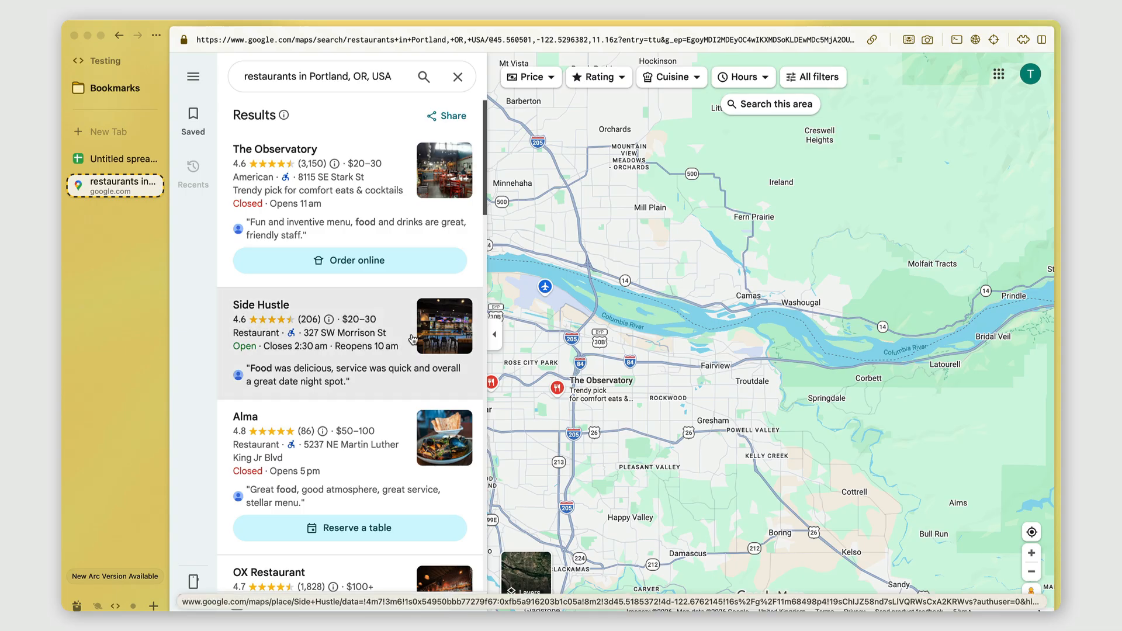
{"action": "scroll", "coordinate": [413, 339], "scroll_direction": "down", "scroll_amount": 15}
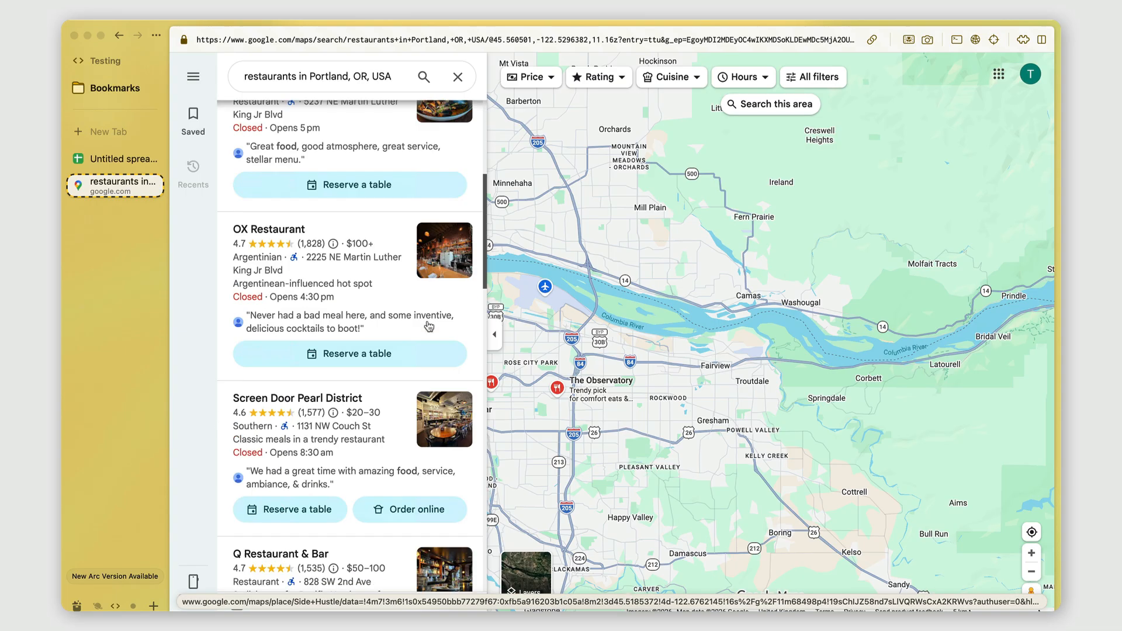
{"action": "scroll", "coordinate": [336, 153], "scroll_direction": "down", "scroll_amount": 10}
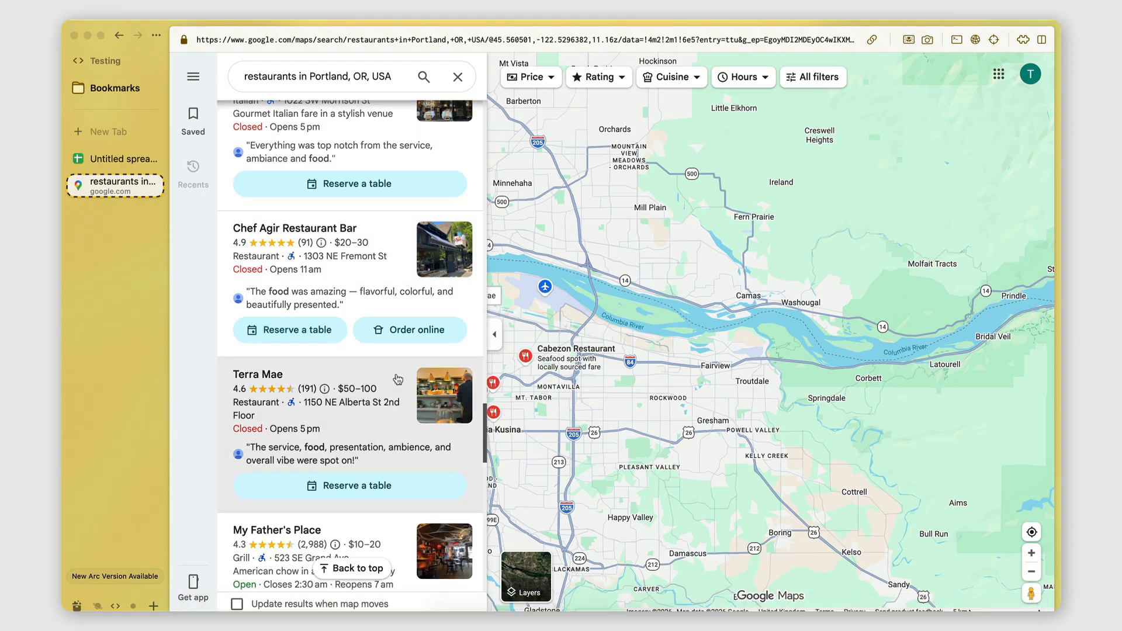
{"action": "scroll", "coordinate": [398, 379], "scroll_direction": "up", "scroll_amount": 15}
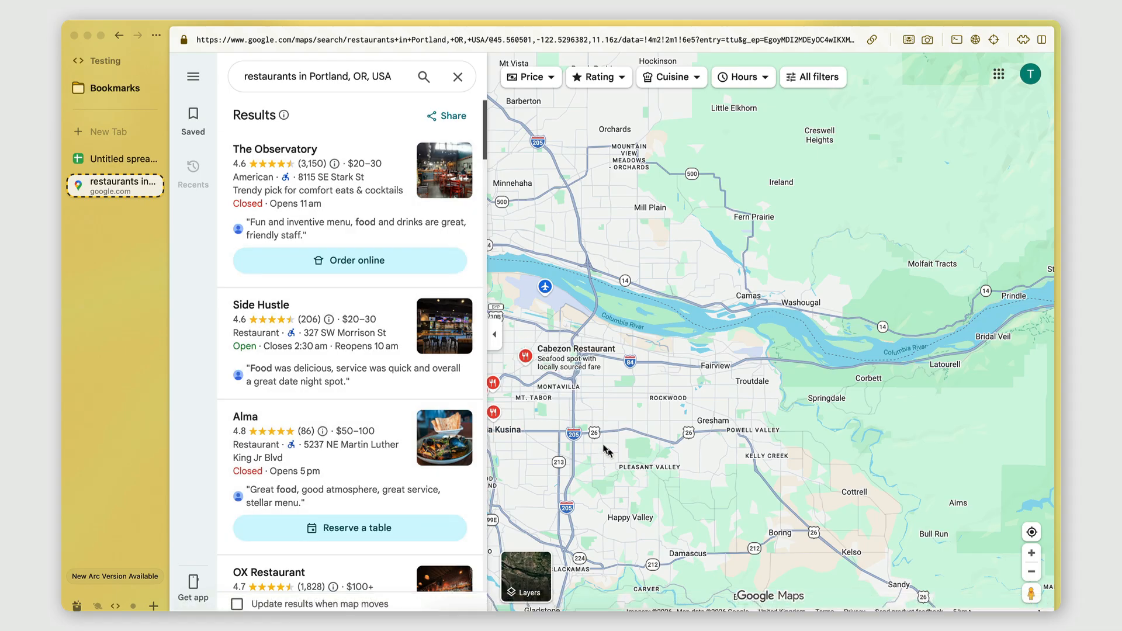
Step: Frame the map on eastern Portland between the airport and Gresham and search that area for restaurants
{"action": "left_click_drag", "start_coordinate": [597, 444], "coordinate": [685, 445]}
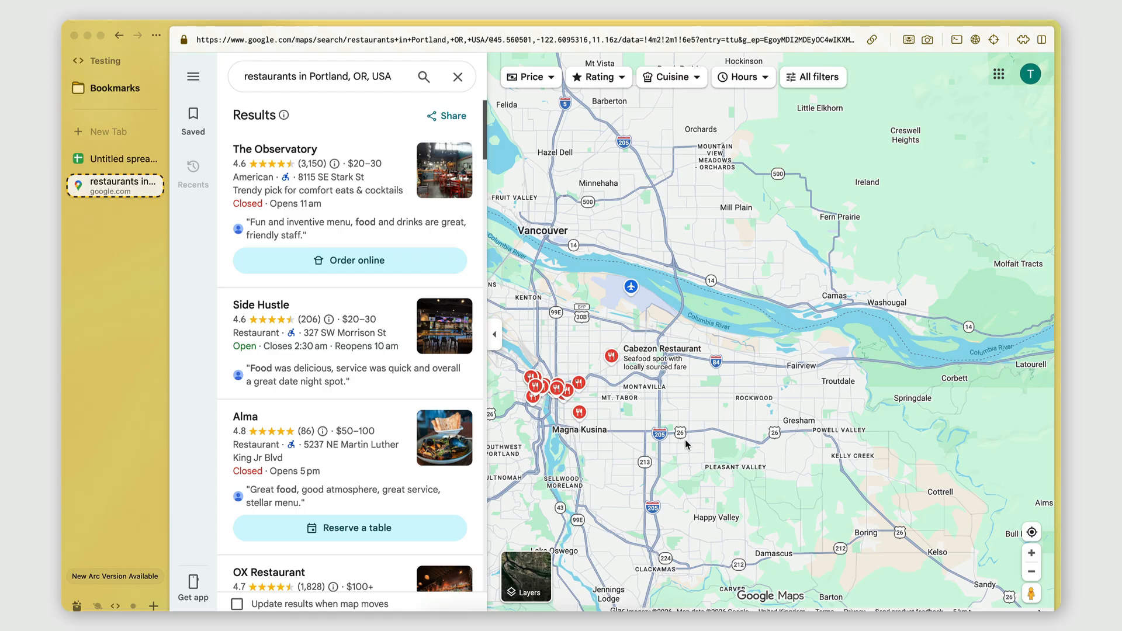
{"action": "scroll", "coordinate": [271, 475], "scroll_direction": "down", "scroll_amount": 10}
{"action": "scroll", "coordinate": [271, 475], "scroll_direction": "up", "scroll_amount": 10}
{"action": "scroll", "coordinate": [650, 425], "scroll_direction": "up", "scroll_amount": 3}
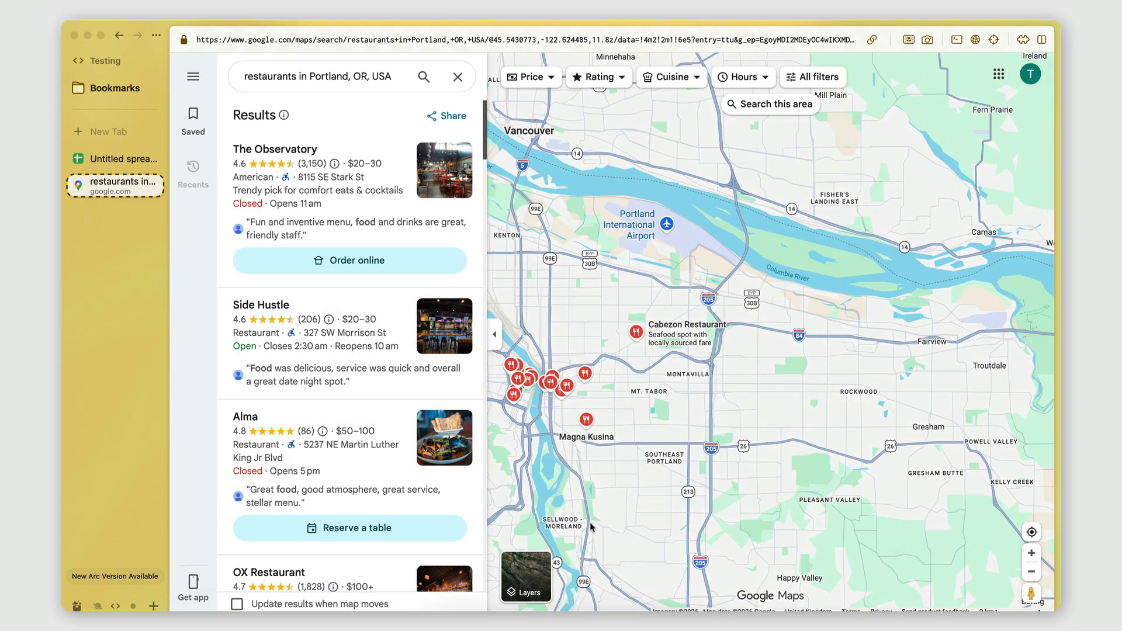
{"action": "scroll", "coordinate": [592, 526], "scroll_direction": "down", "scroll_amount": 2}
{"action": "scroll", "coordinate": [732, 435], "scroll_direction": "down", "scroll_amount": 2}
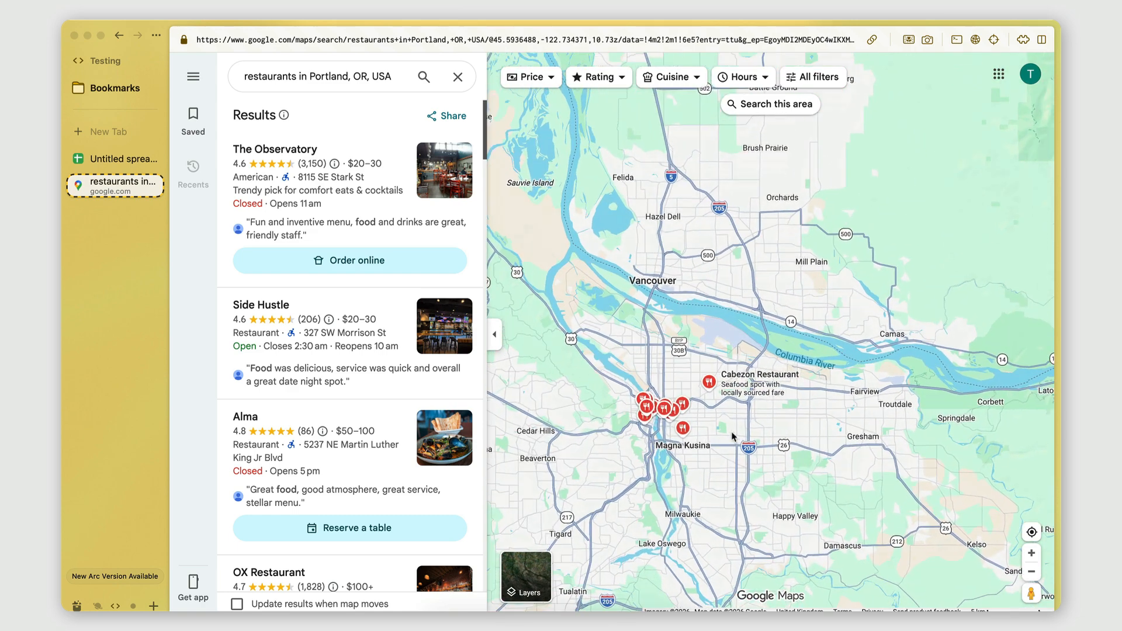
{"action": "scroll", "coordinate": [733, 435], "scroll_direction": "up", "scroll_amount": 2}
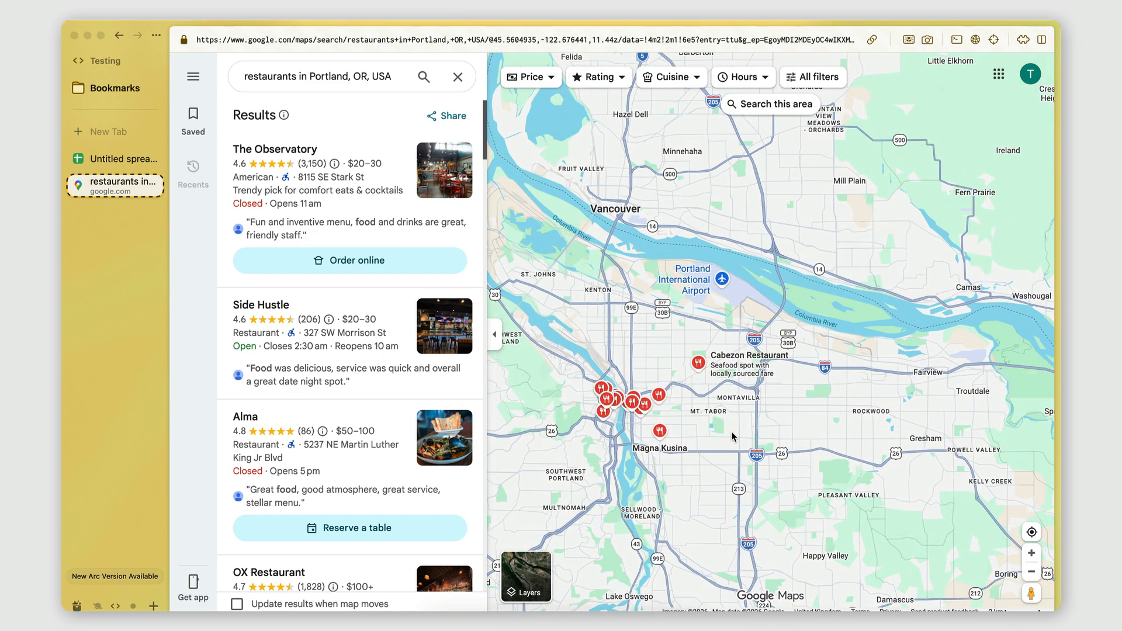
{"action": "scroll", "coordinate": [730, 444], "scroll_direction": "down", "scroll_amount": 2}
{"action": "scroll", "coordinate": [743, 355], "scroll_direction": "up", "scroll_amount": 2}
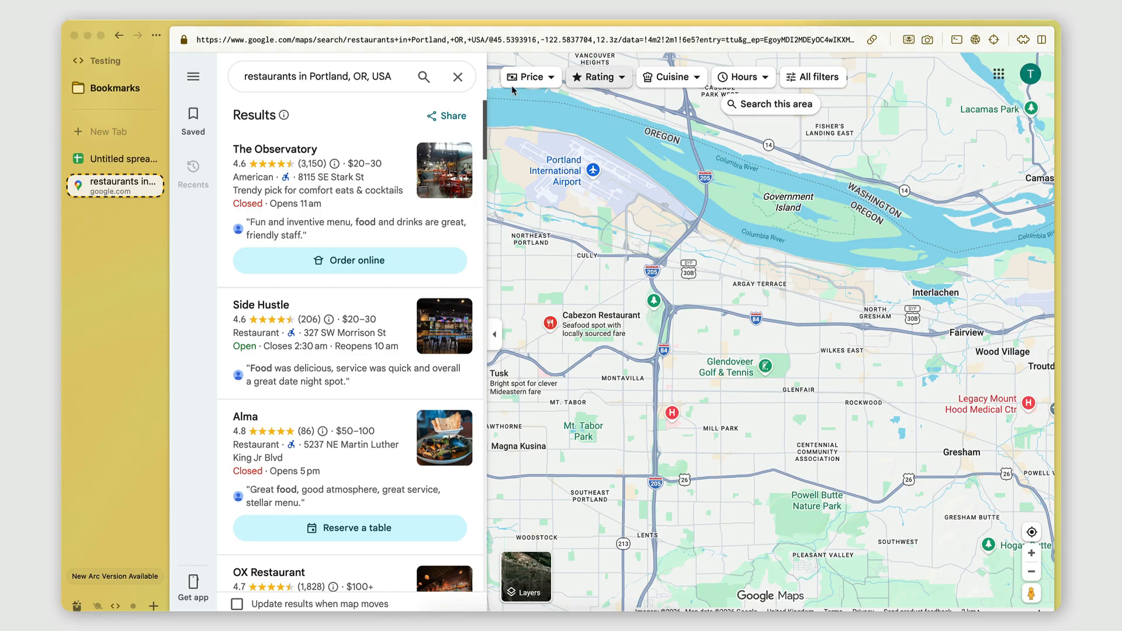
{"action": "left_click", "coordinate": [767, 108]}
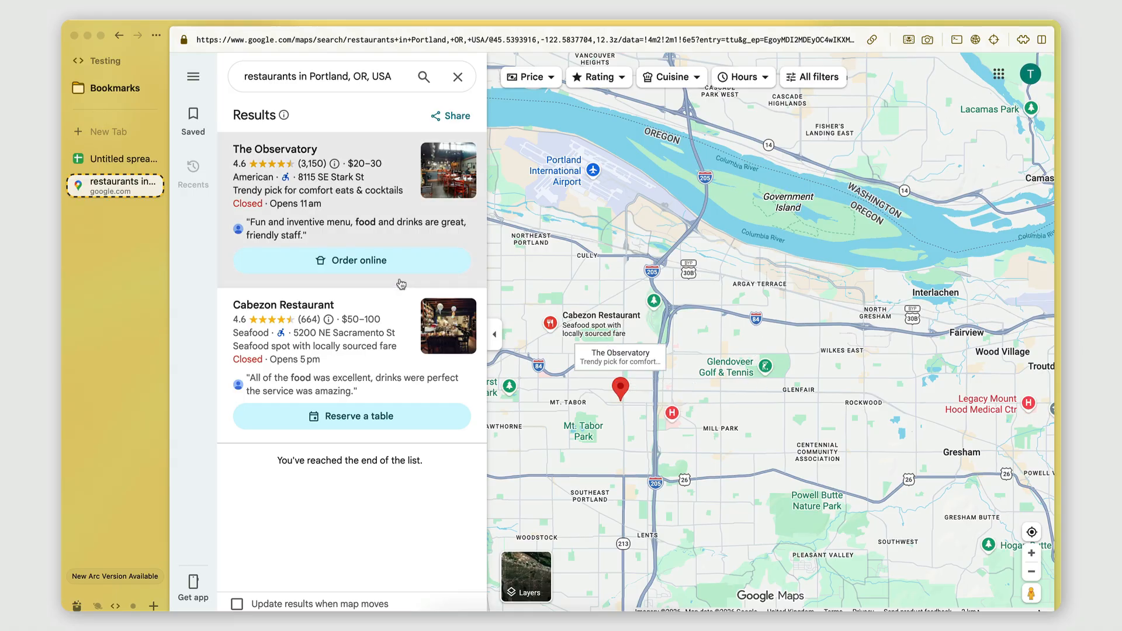
Step: Copy the URL of the eastern Portland search and paste it into cell A2 of the spreadsheet
{"action": "left_click_drag", "start_coordinate": [721, 385], "coordinate": [691, 386]}
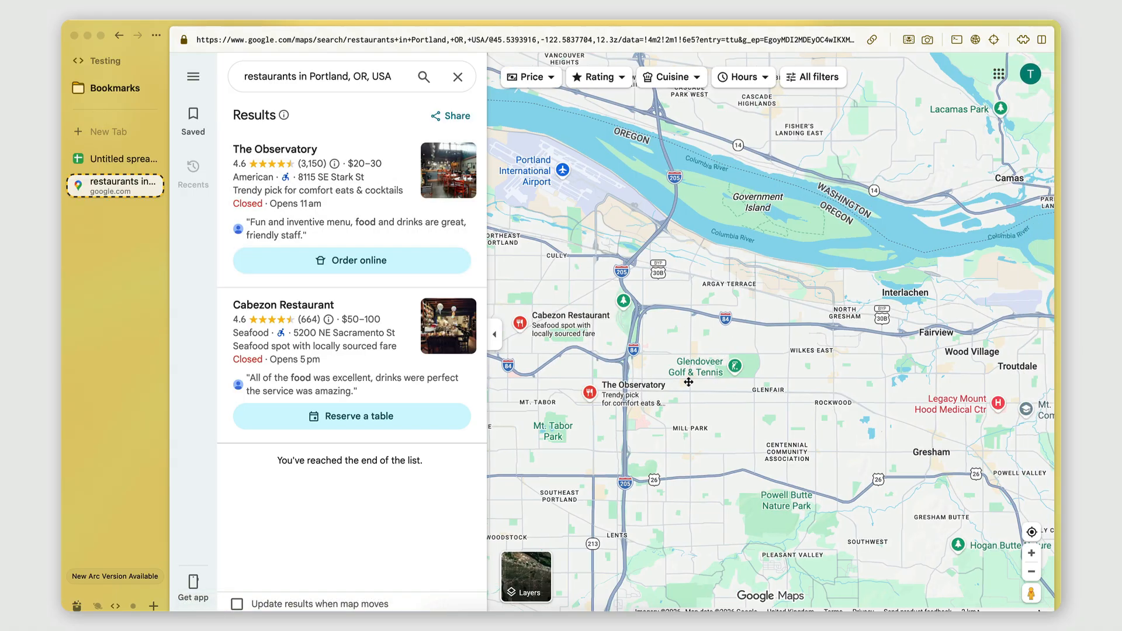
{"action": "left_click", "coordinate": [872, 40]}
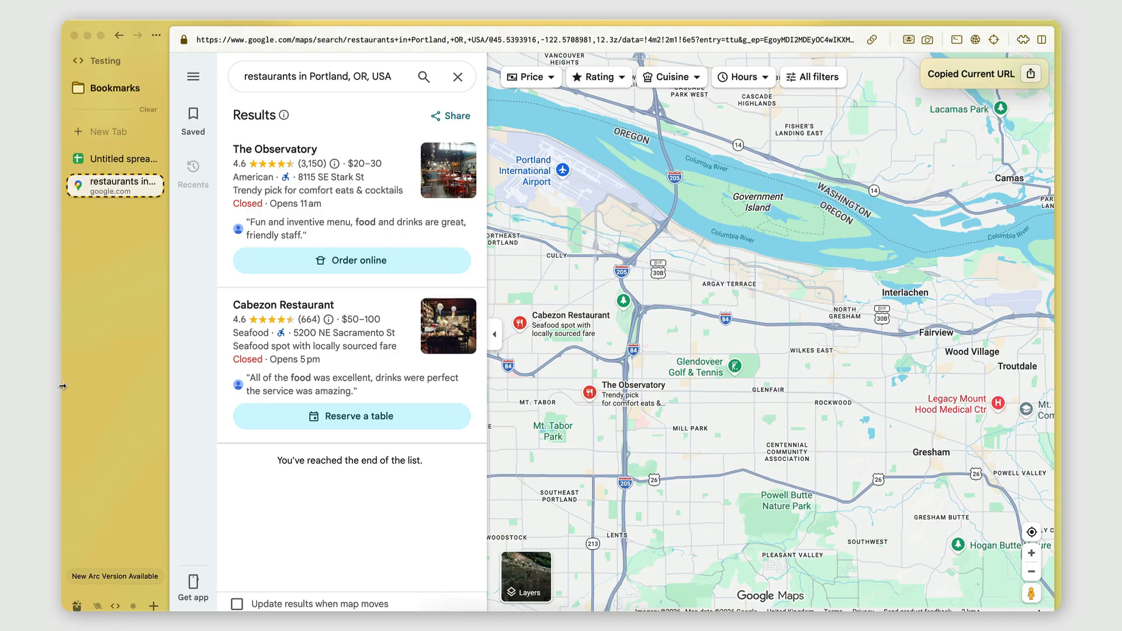
{"action": "scroll", "coordinate": [96, 359], "scroll_direction": "right", "scroll_amount": 3}
{"action": "scroll", "coordinate": [83, 236], "scroll_direction": "left", "scroll_amount": 3}
{"action": "left_click", "coordinate": [101, 161]}
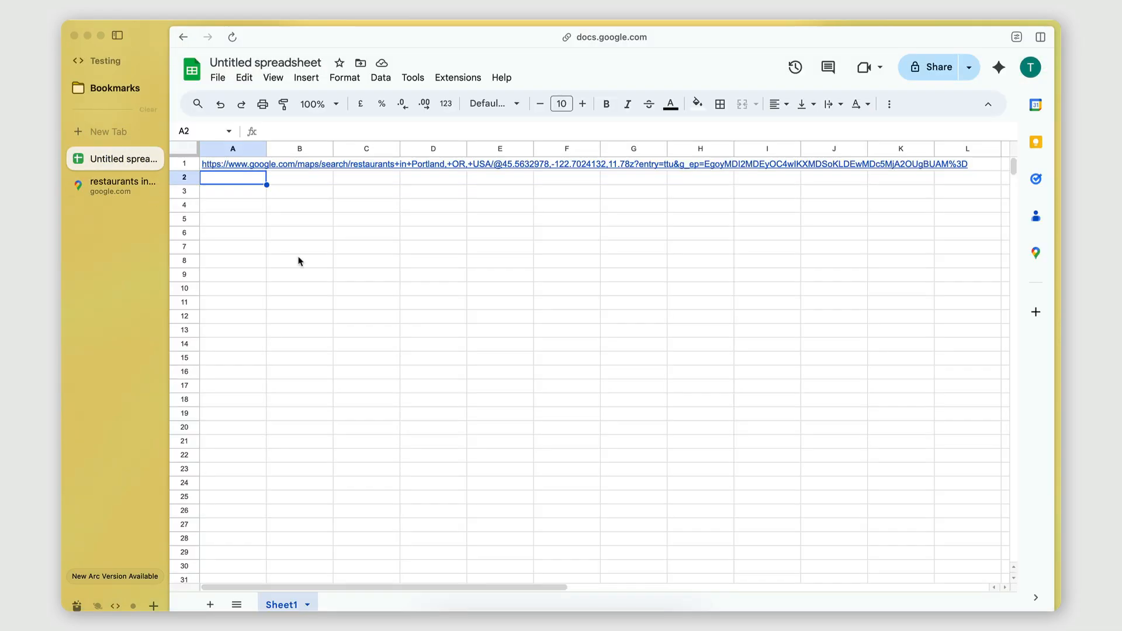
{"action": "key", "text": "super+v"}
Step: Return to Google Maps and search the area around Gresham, Happy Valley and Damascus for restaurants
{"action": "left_click", "coordinate": [111, 186]}
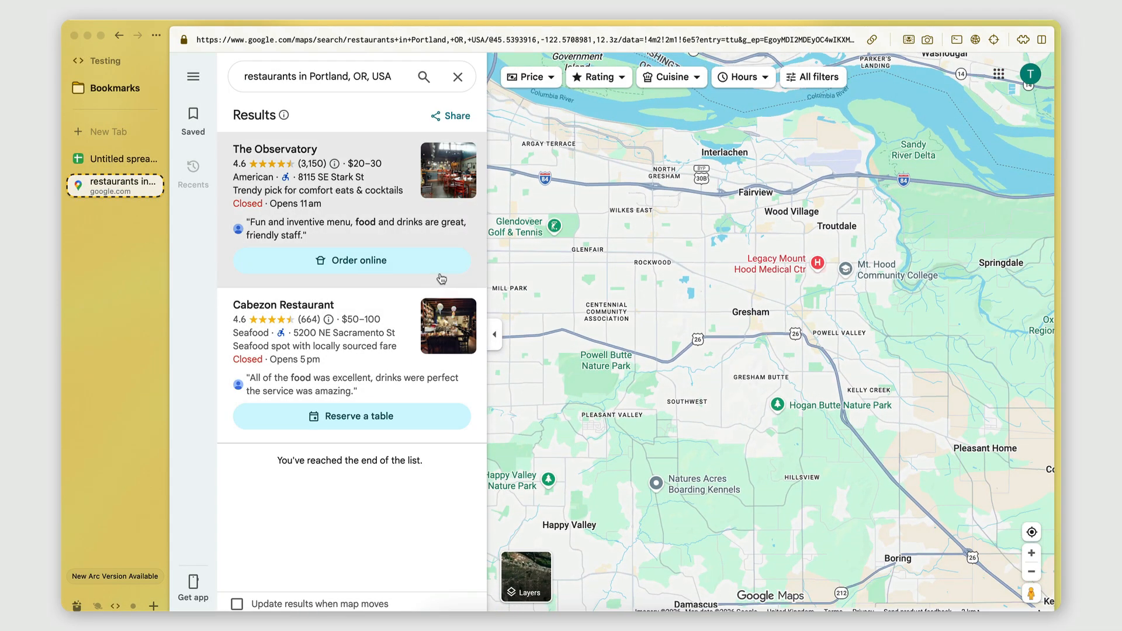
{"action": "left_click_drag", "start_coordinate": [739, 421], "coordinate": [738, 332]}
{"action": "left_click", "coordinate": [756, 108]}
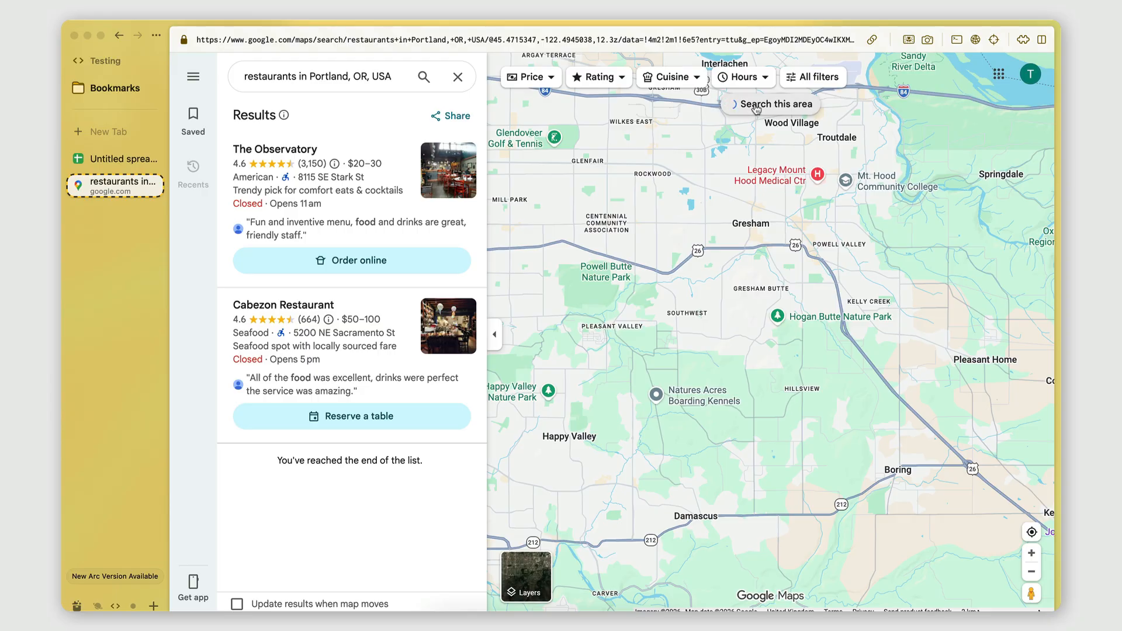
Step: Shorten the Google Maps query to "restaurants in Portland" and rerun the search
{"action": "scroll", "coordinate": [758, 318], "scroll_direction": "down", "scroll_amount": 3}
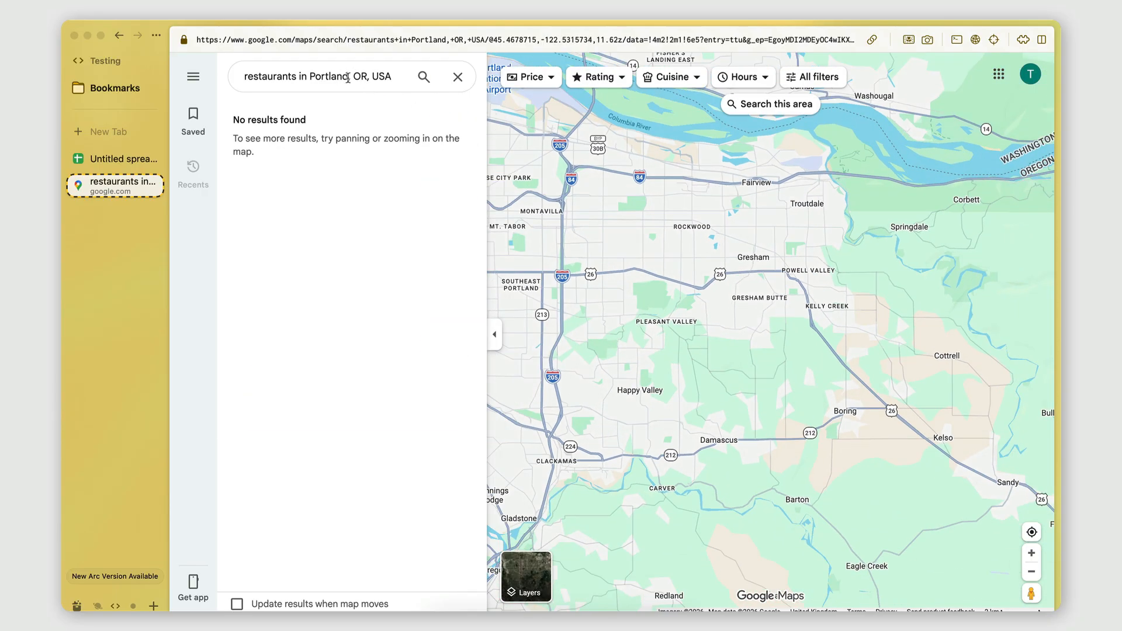
{"action": "left_click_drag", "start_coordinate": [349, 77], "coordinate": [394, 78]}
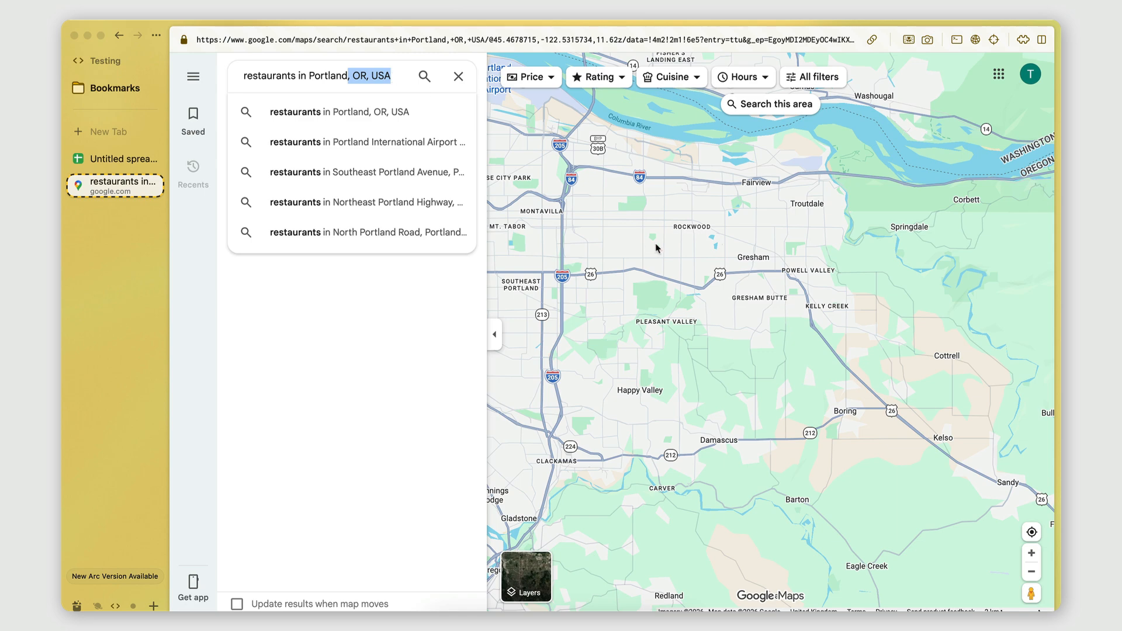
{"action": "key", "text": "BackSpace"}
{"action": "key", "text": "Return"}
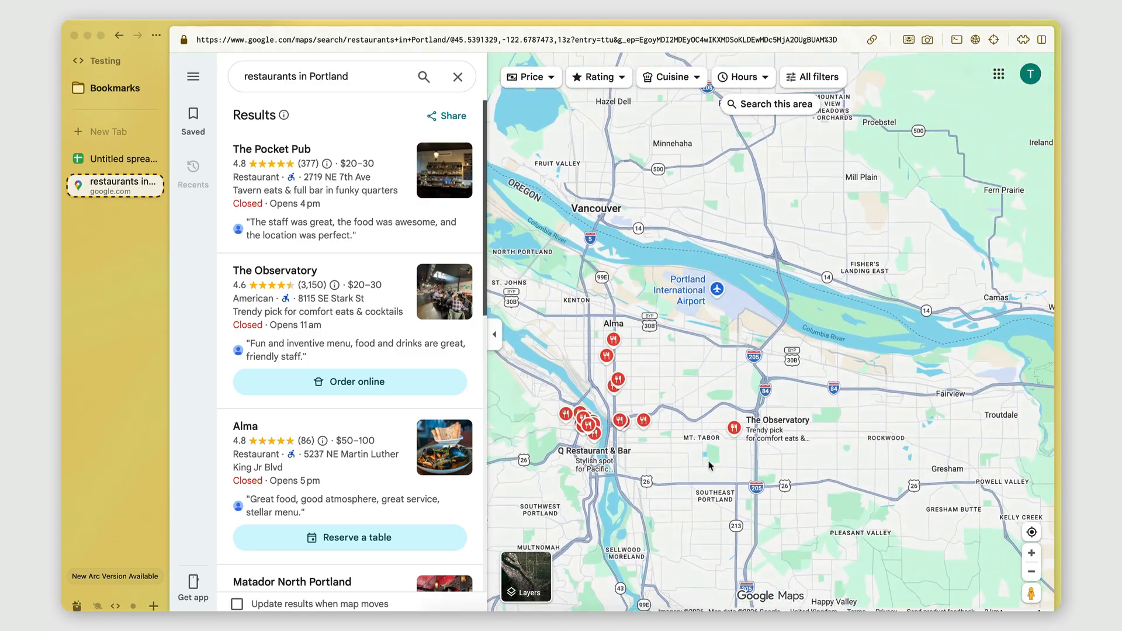
Step: Search for restaurants in the area south of Portland around Lake Oswego, West Linn and Oregon City
{"action": "left_click", "coordinate": [780, 109]}
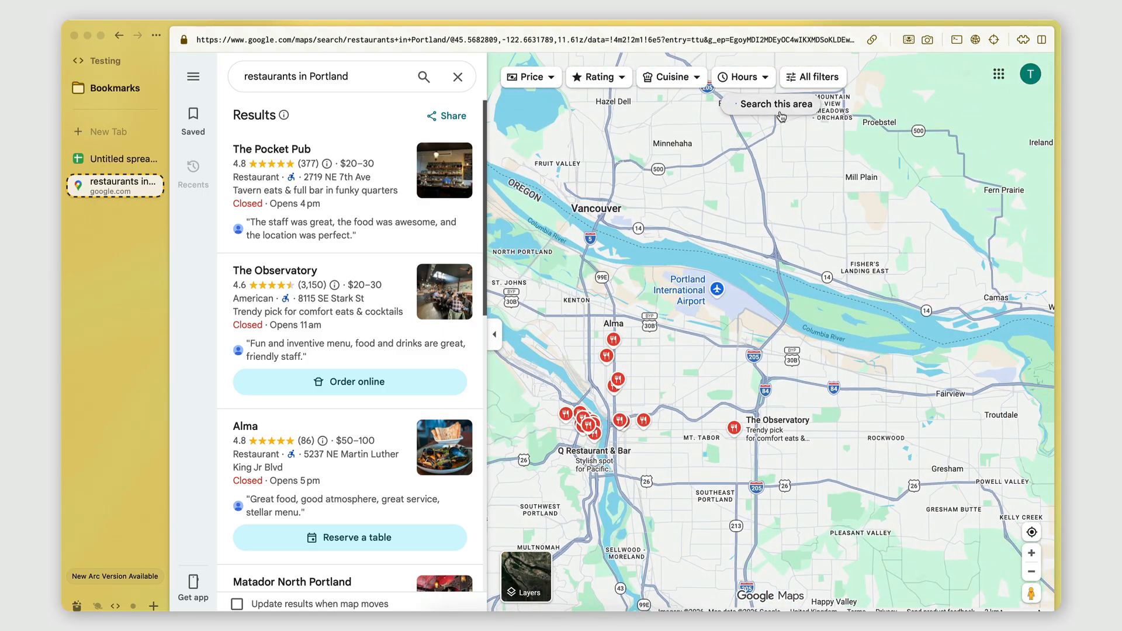
{"action": "left_click_drag", "start_coordinate": [910, 413], "coordinate": [677, 310]}
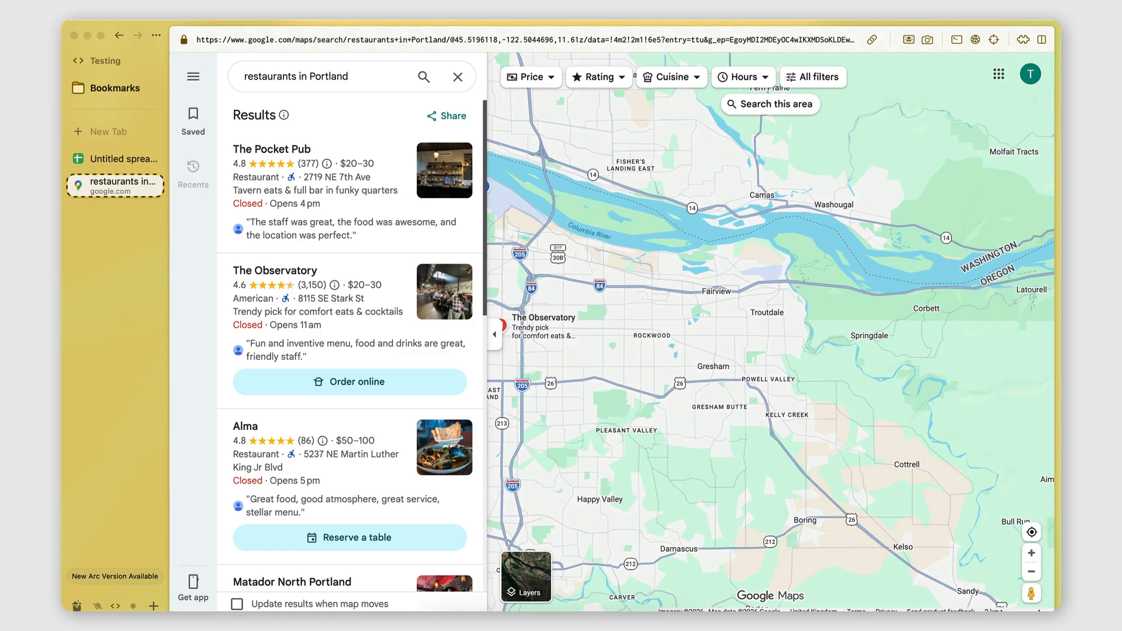
{"action": "left_click_drag", "start_coordinate": [701, 414], "coordinate": [1000, 140]}
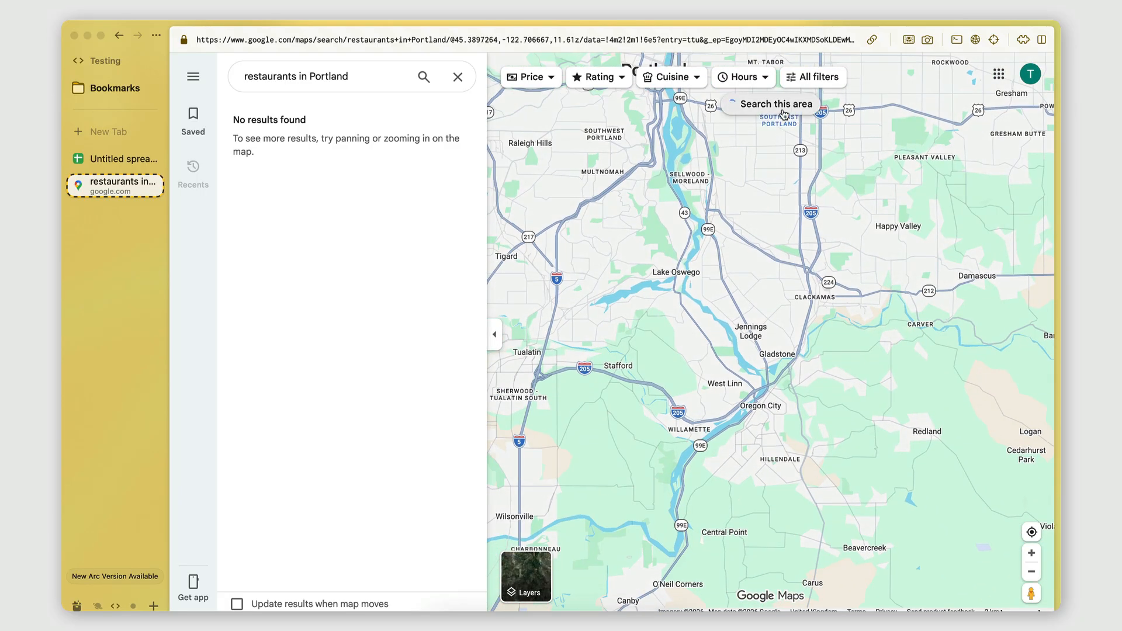
{"action": "left_click_drag", "start_coordinate": [697, 354], "coordinate": [712, 396]}
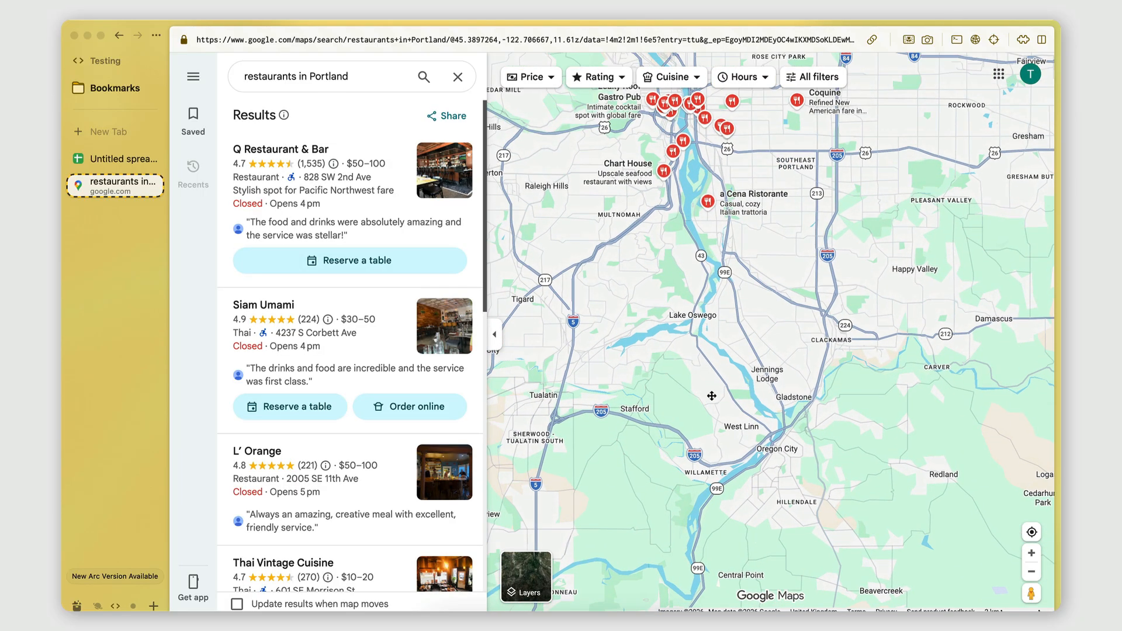
Step: Copy the URL of the Lake Oswego and Oregon City search and paste it into cell A3 of the spreadsheet
{"action": "left_click", "coordinate": [872, 39]}
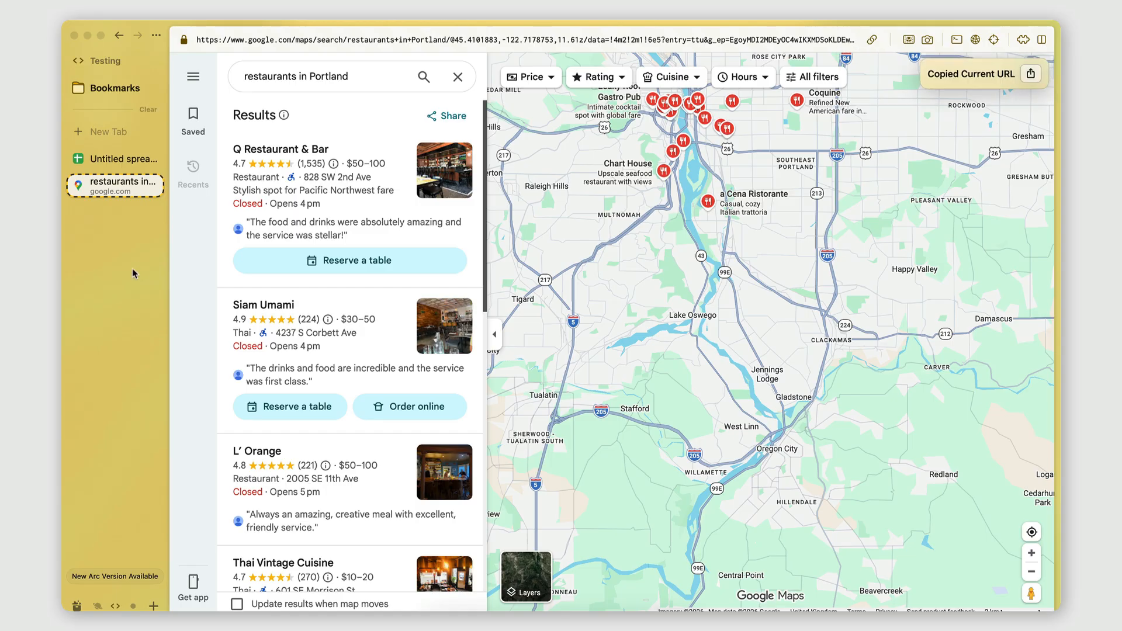
{"action": "left_click", "coordinate": [120, 158]}
{"action": "key", "text": "Down"}
{"action": "key", "text": "super+v"}
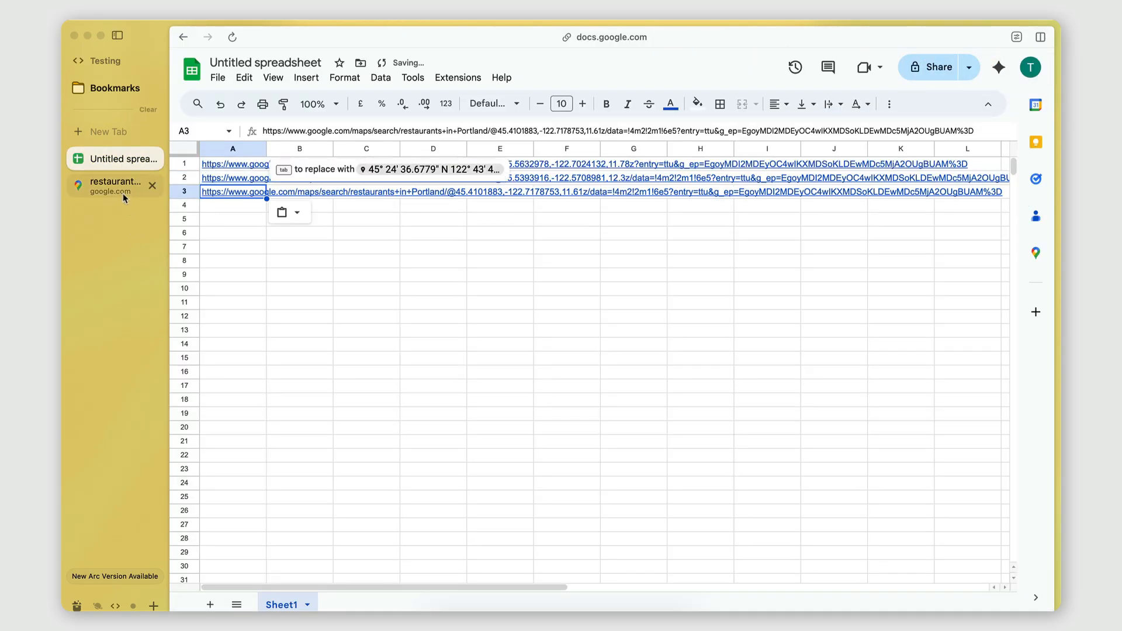
Step: Return to Google Maps and search for restaurants in the area around Tigard, Tualatin and Sherwood
{"action": "left_click", "coordinate": [120, 186]}
{"action": "left_click_drag", "start_coordinate": [818, 468], "coordinate": [859, 250]}
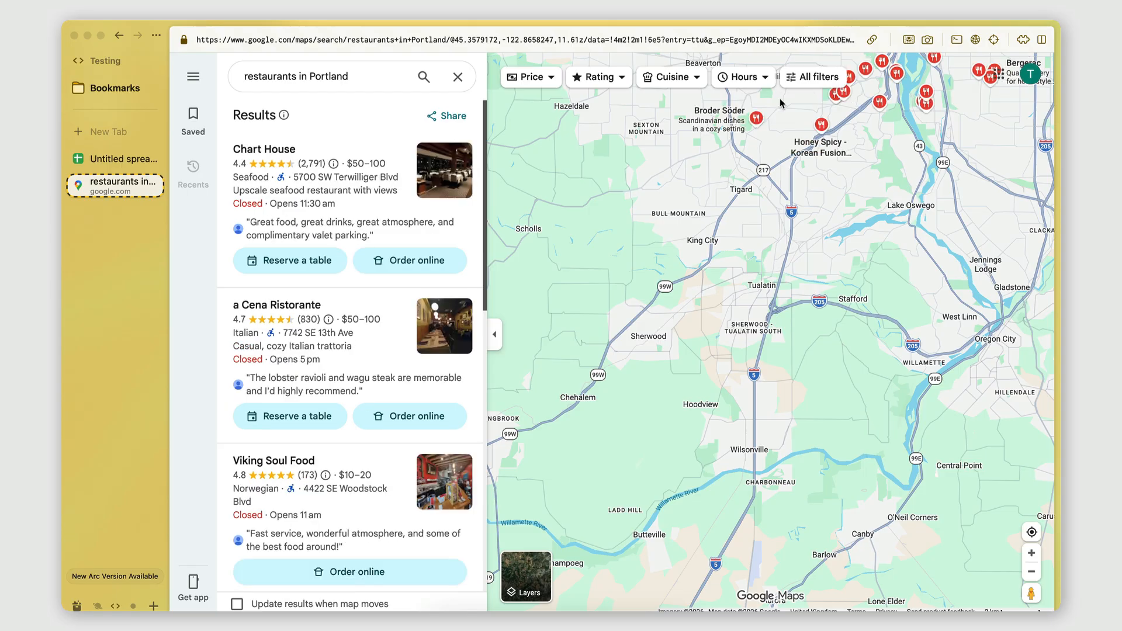
{"action": "left_click_drag", "start_coordinate": [782, 154], "coordinate": [733, 211]}
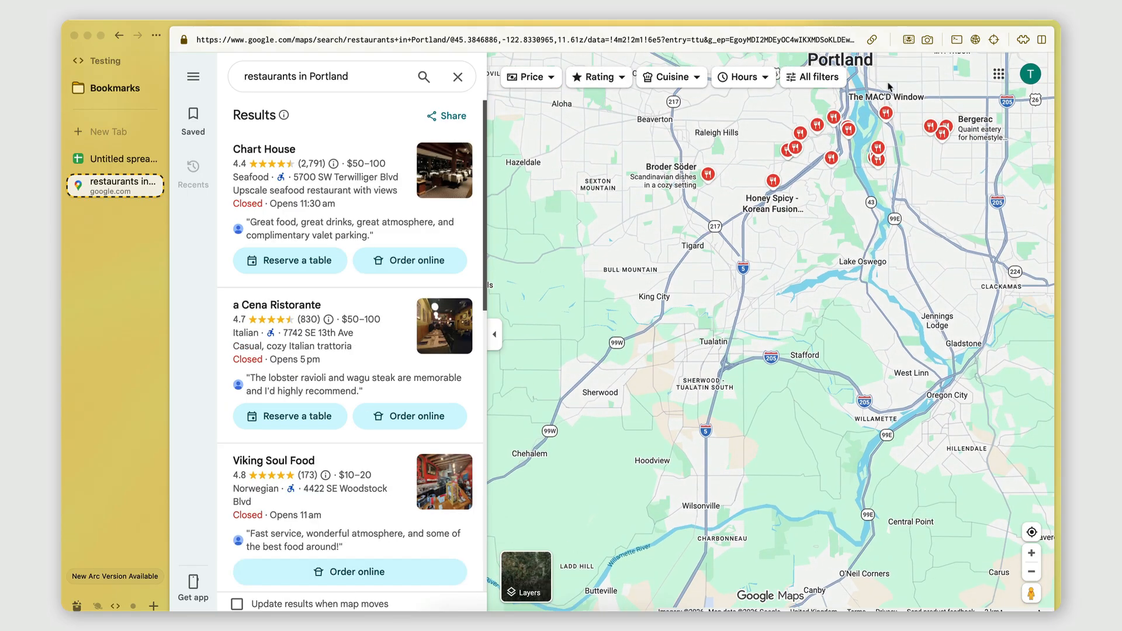
Step: Copy the URL of the Tigard and Tualatin search and paste it into cell A4 of the spreadsheet
{"action": "left_click", "coordinate": [871, 40]}
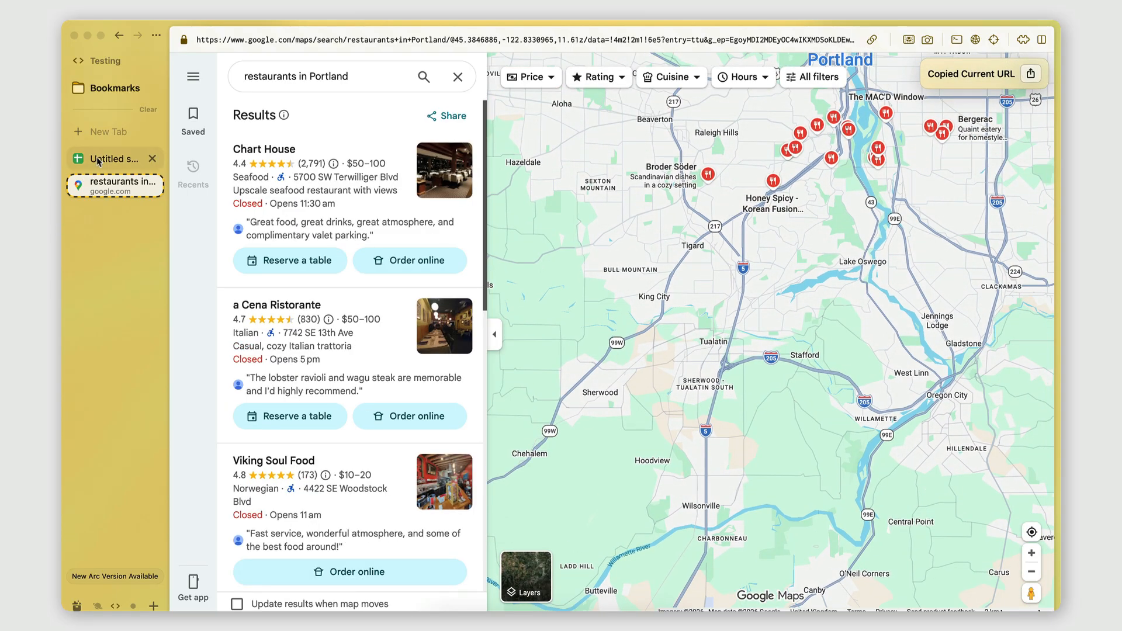
{"action": "left_click", "coordinate": [120, 158]}
{"action": "key", "text": "super+v"}
{"action": "left_click", "coordinate": [232, 206]}
{"action": "key", "text": "super+v"}
Step: Return to Google Maps and shift the map northward from Tualatin for another restaurant search
{"action": "left_click", "coordinate": [114, 182]}
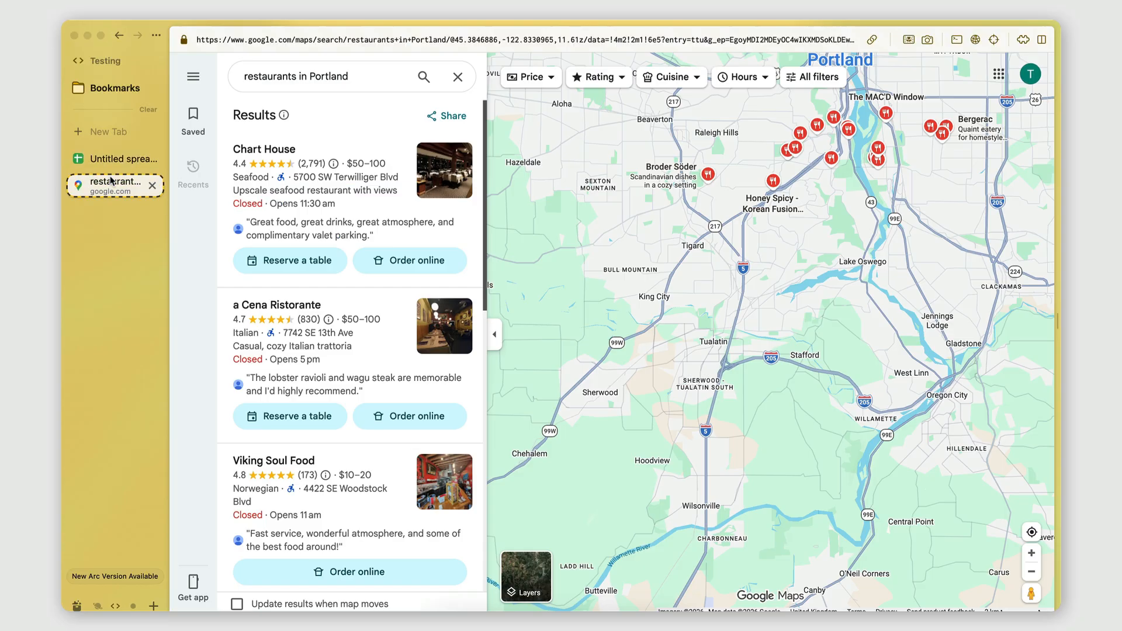
{"action": "left_click_drag", "start_coordinate": [847, 270], "coordinate": [908, 491]}
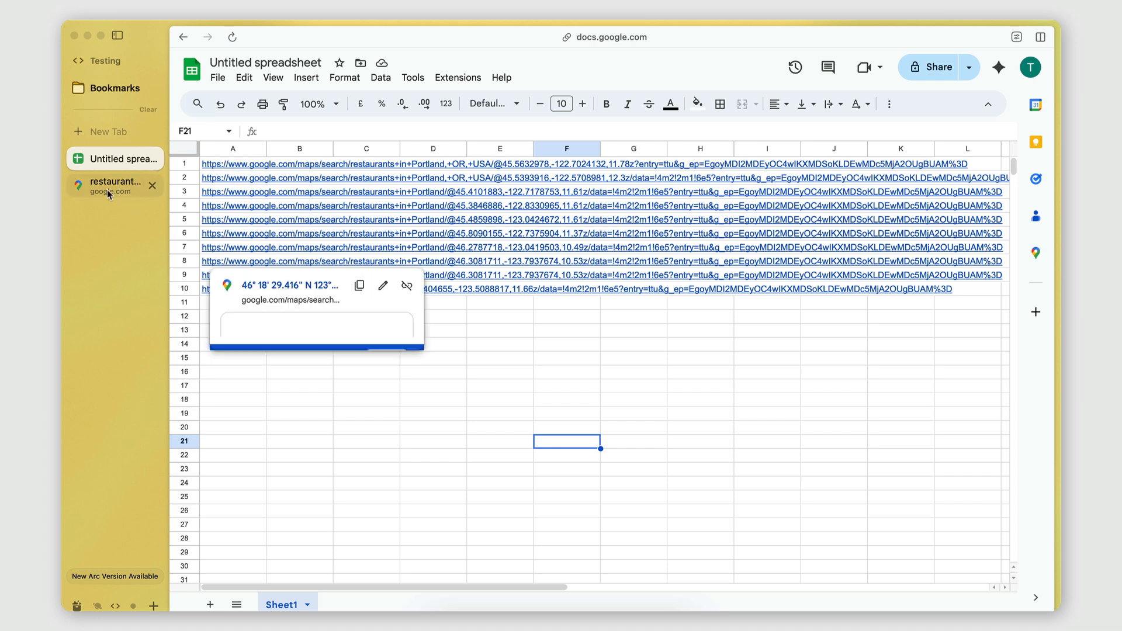
Step: Open The Cottage Bread and Breakfast listing in Google Maps and examine its website and contact details
{"action": "left_click", "coordinate": [566, 349]}
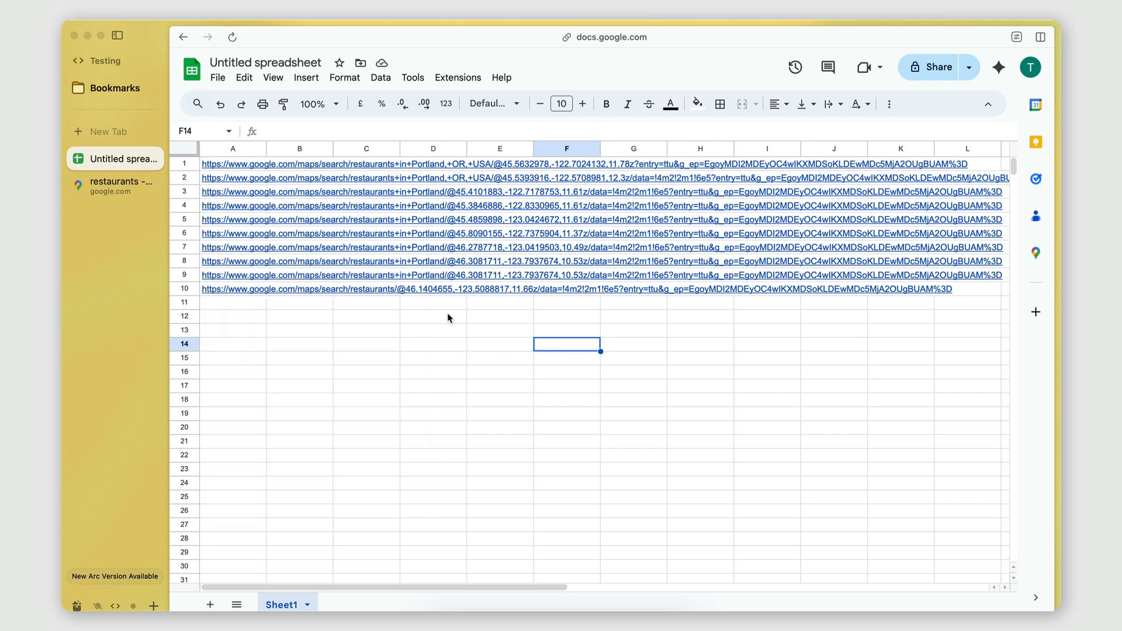
{"action": "left_click", "coordinate": [112, 186]}
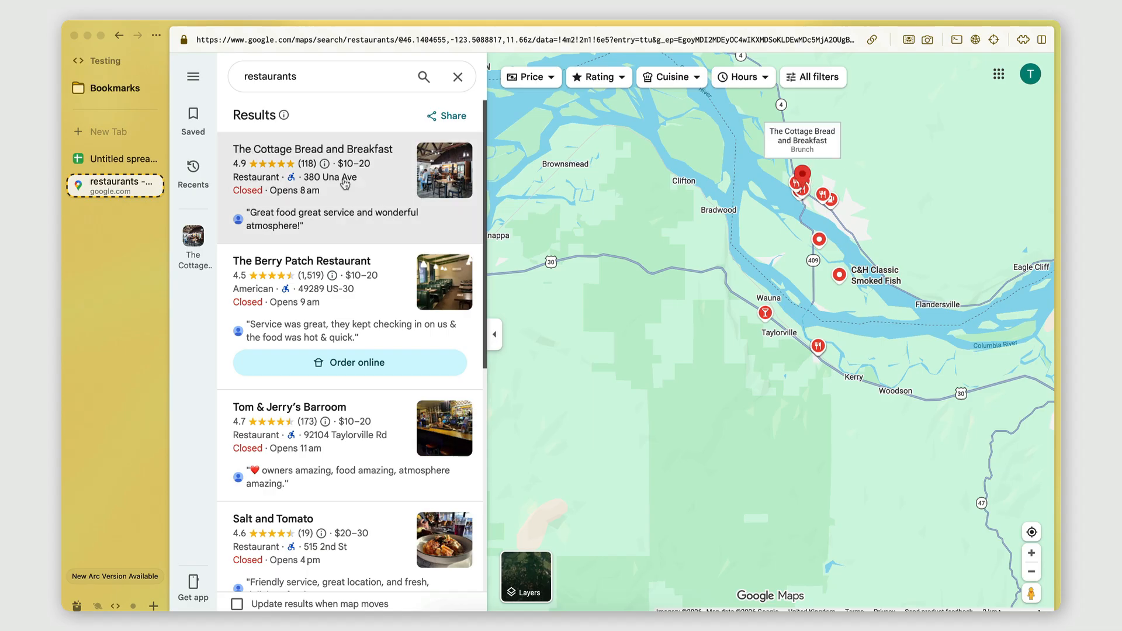
{"action": "left_click", "coordinate": [286, 178]}
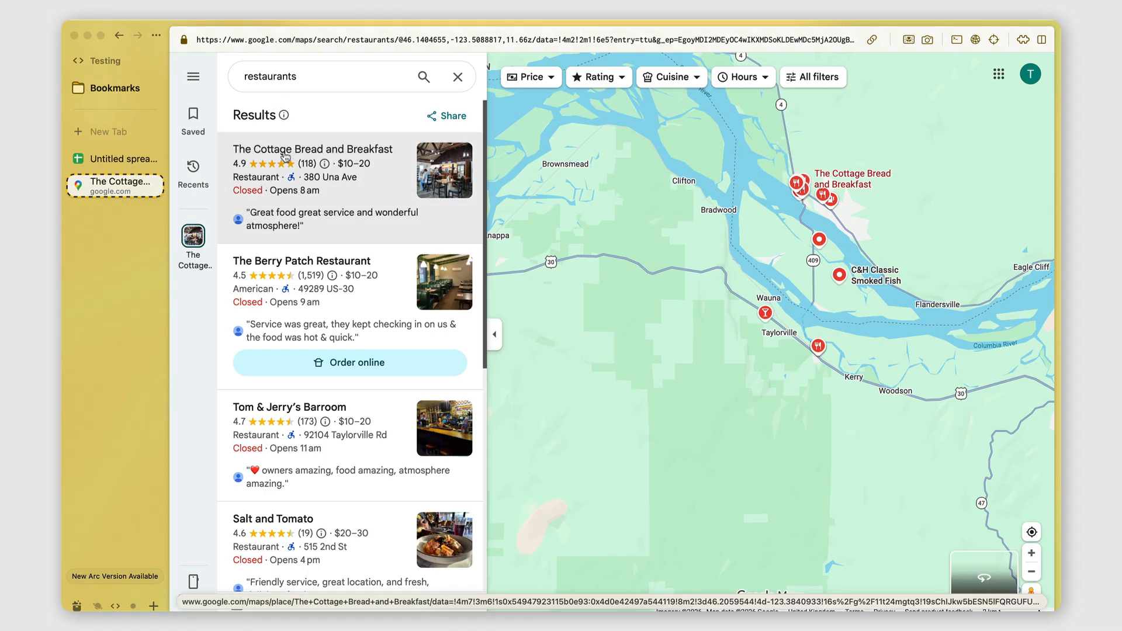
{"action": "scroll", "coordinate": [314, 392], "scroll_direction": "down", "scroll_amount": 5}
{"action": "scroll", "coordinate": [315, 391], "scroll_direction": "up", "scroll_amount": 5}
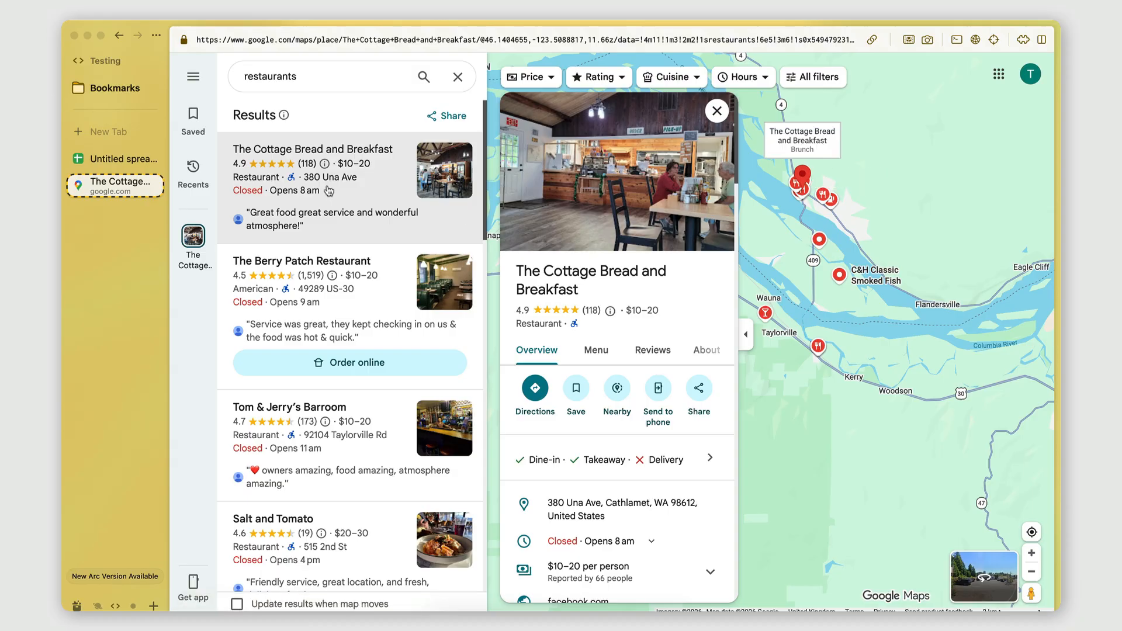
{"action": "scroll", "coordinate": [602, 279], "scroll_direction": "down", "scroll_amount": 5}
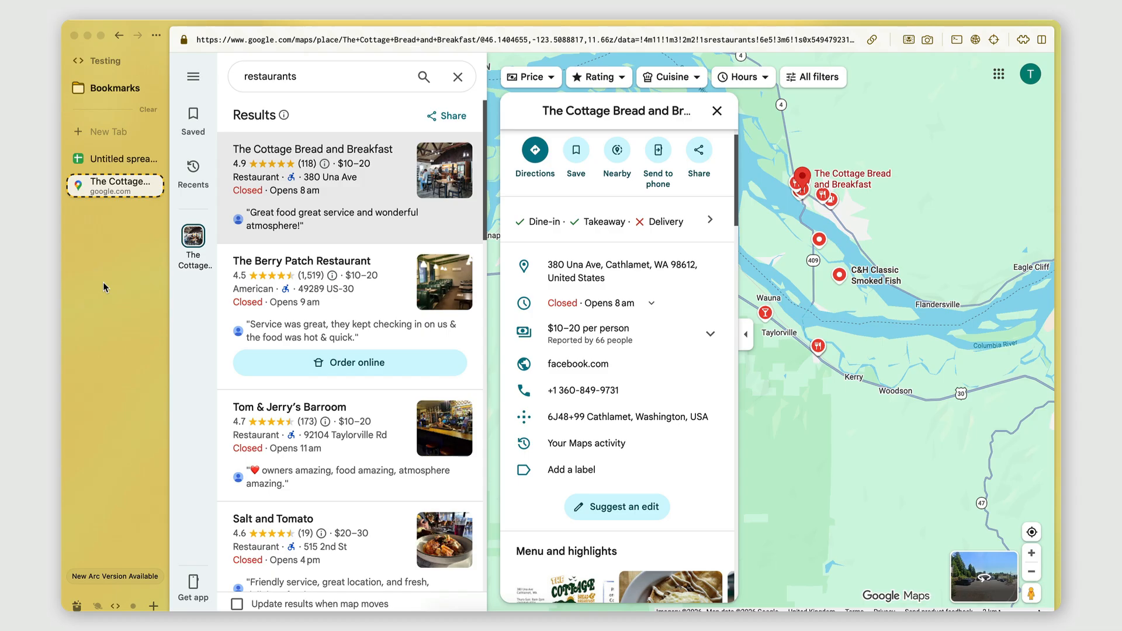
Step: Switch to PhantomBuster and open the store with all its solutions
{"action": "scroll", "coordinate": [103, 282], "scroll_direction": "left", "scroll_amount": 5}
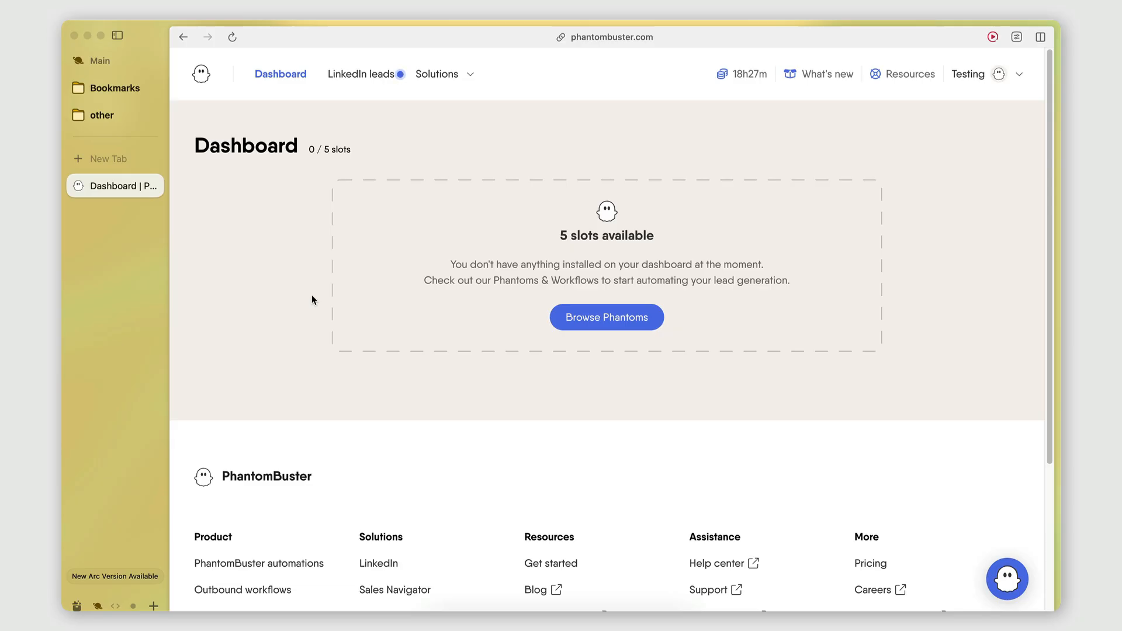
{"action": "left_click", "coordinate": [438, 81]}
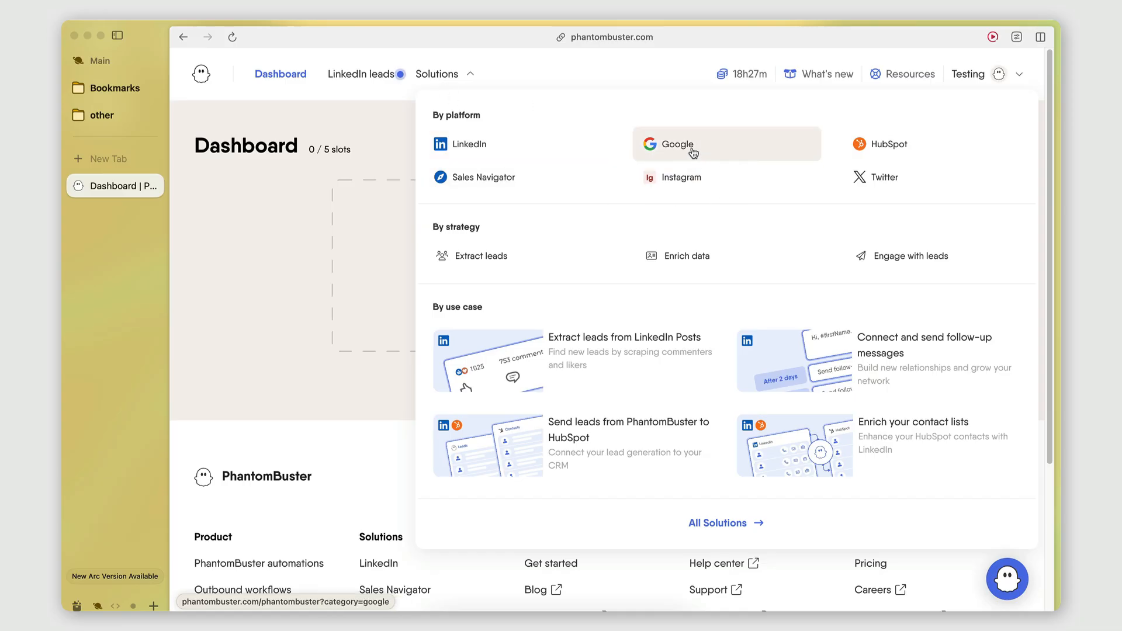
{"action": "left_click", "coordinate": [422, 77]}
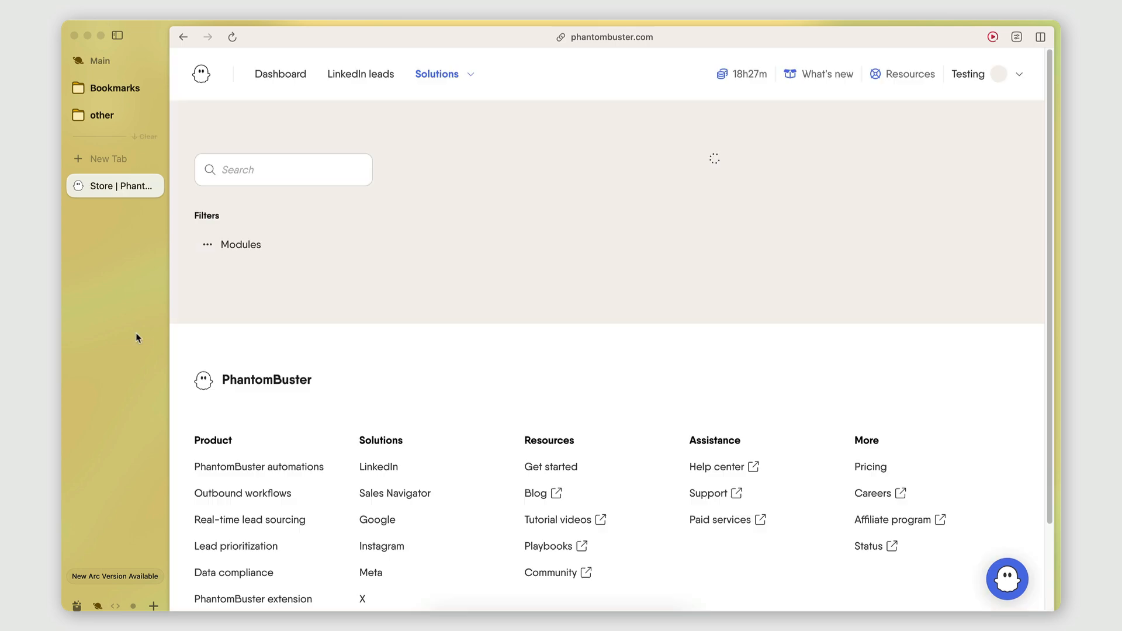
Step: Look through the popular use cases and the list of all Phantoms in the store
{"action": "scroll", "coordinate": [381, 411], "scroll_direction": "down", "scroll_amount": 10}
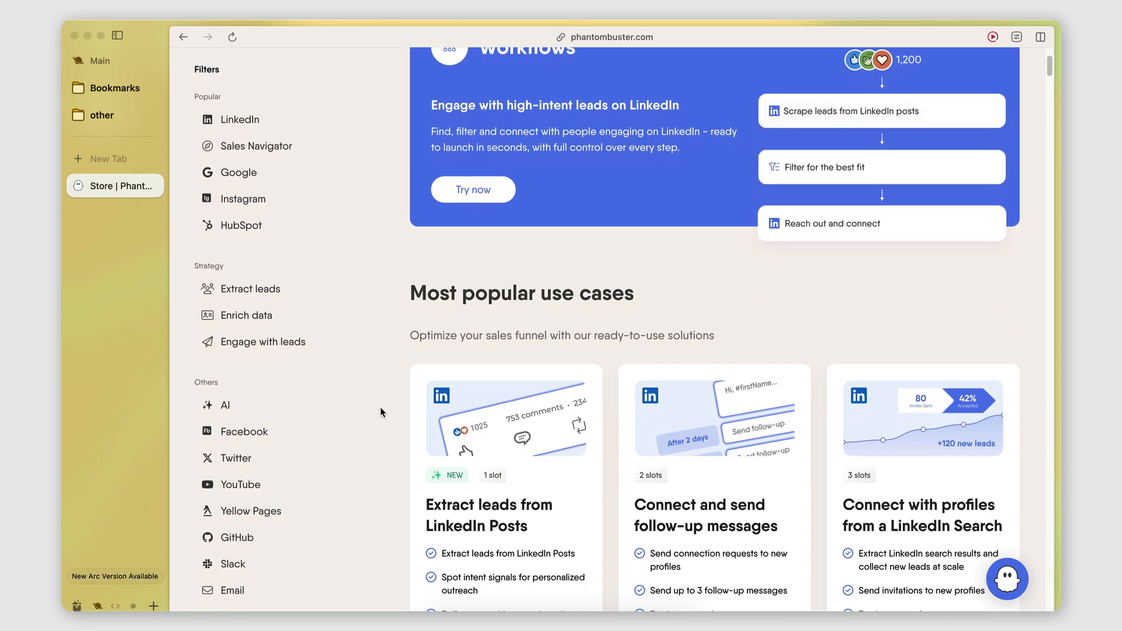
{"action": "scroll", "coordinate": [380, 412], "scroll_direction": "down", "scroll_amount": 20}
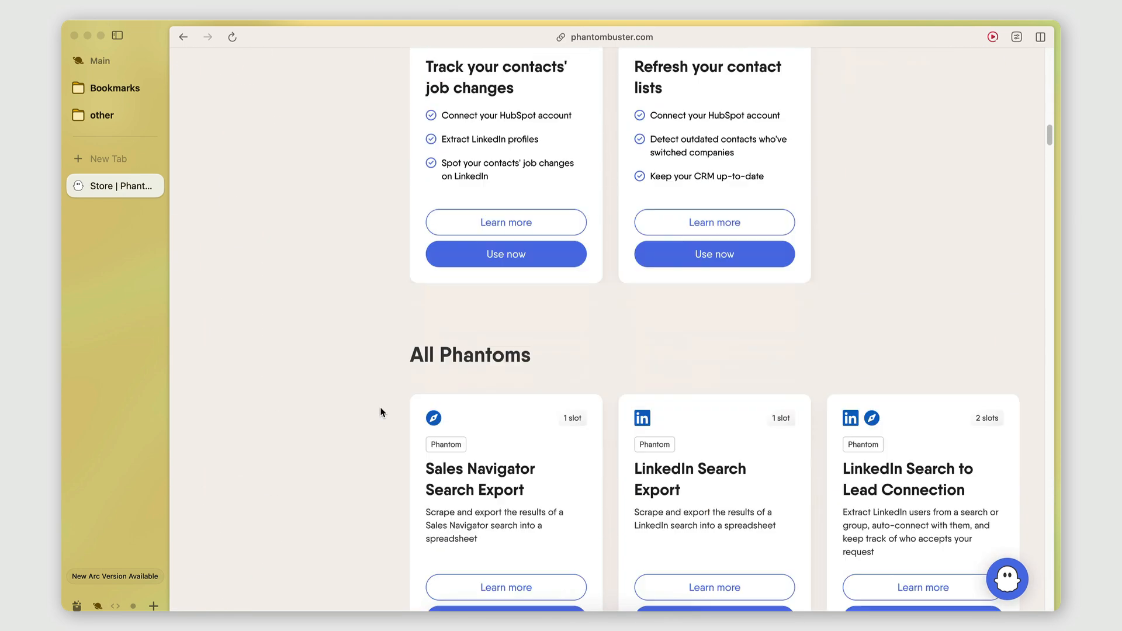
{"action": "scroll", "coordinate": [381, 412], "scroll_direction": "down", "scroll_amount": 2}
{"action": "scroll", "coordinate": [455, 409], "scroll_direction": "up", "scroll_amount": 1}
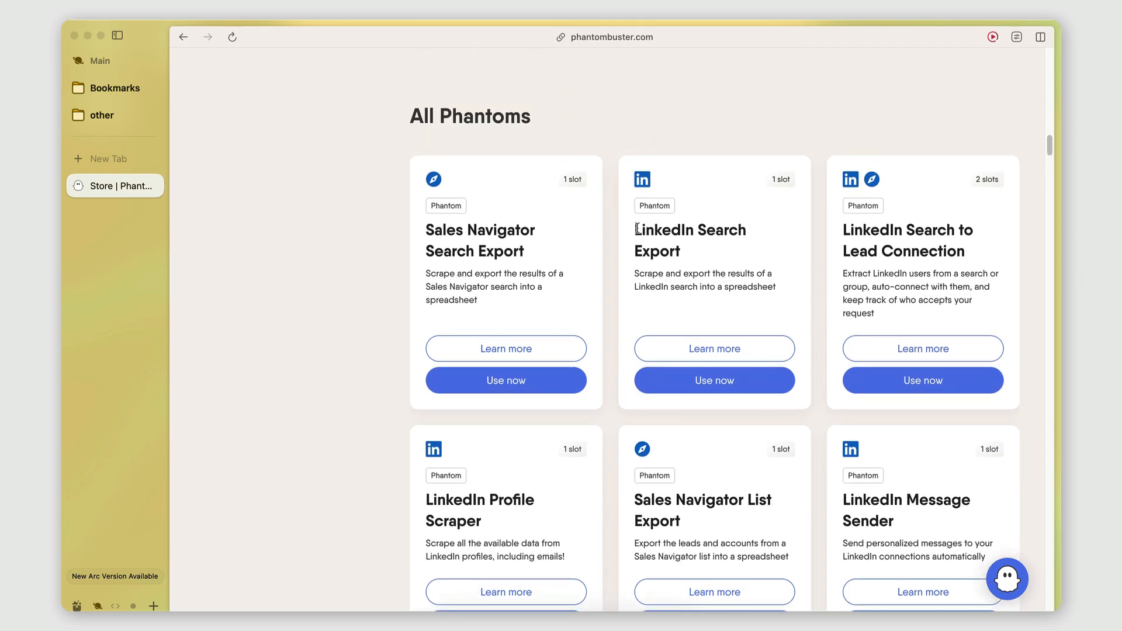
{"action": "scroll", "coordinate": [755, 305], "scroll_direction": "down", "scroll_amount": 2}
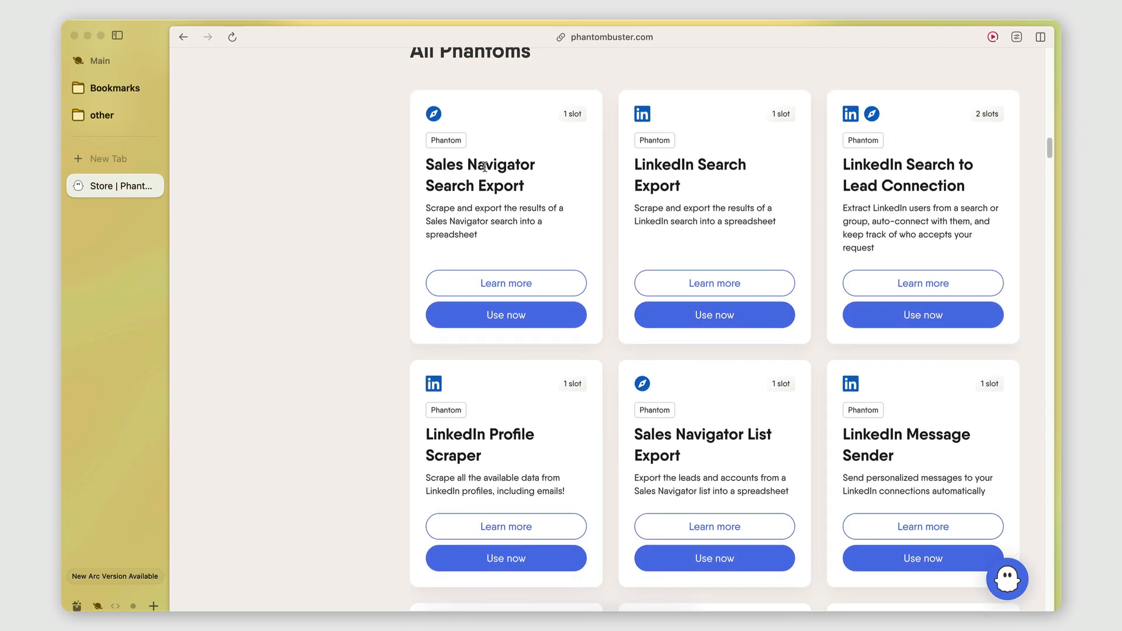
{"action": "scroll", "coordinate": [532, 237], "scroll_direction": "down", "scroll_amount": 10}
{"action": "scroll", "coordinate": [532, 237], "scroll_direction": "down", "scroll_amount": 3}
{"action": "scroll", "coordinate": [531, 237], "scroll_direction": "up", "scroll_amount": 15}
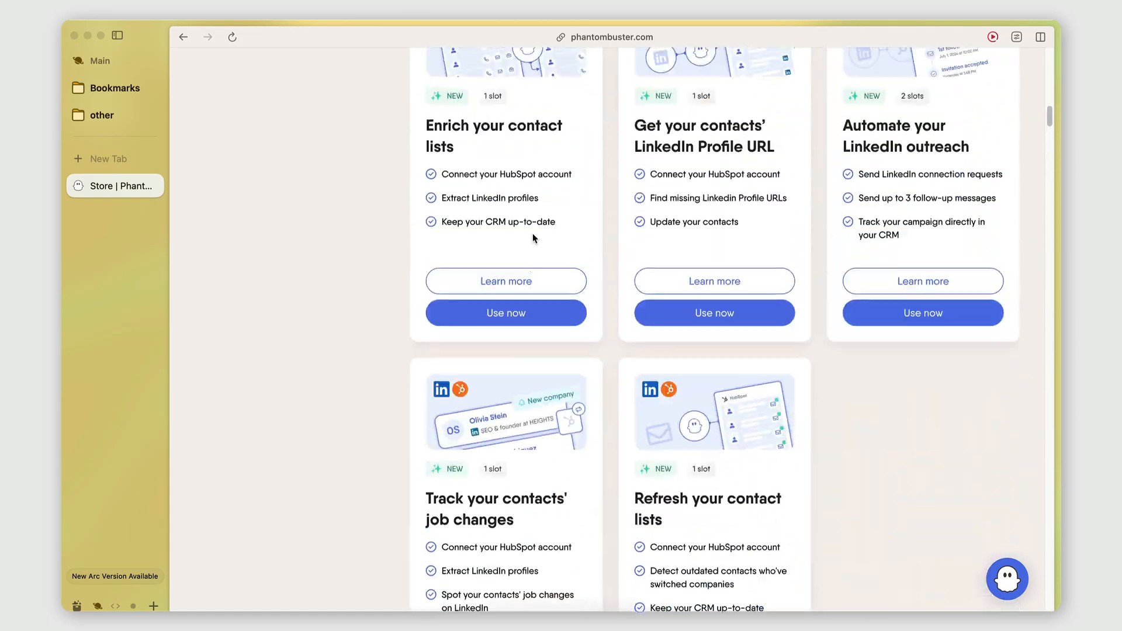
{"action": "scroll", "coordinate": [233, 266], "scroll_direction": "up", "scroll_amount": 10}
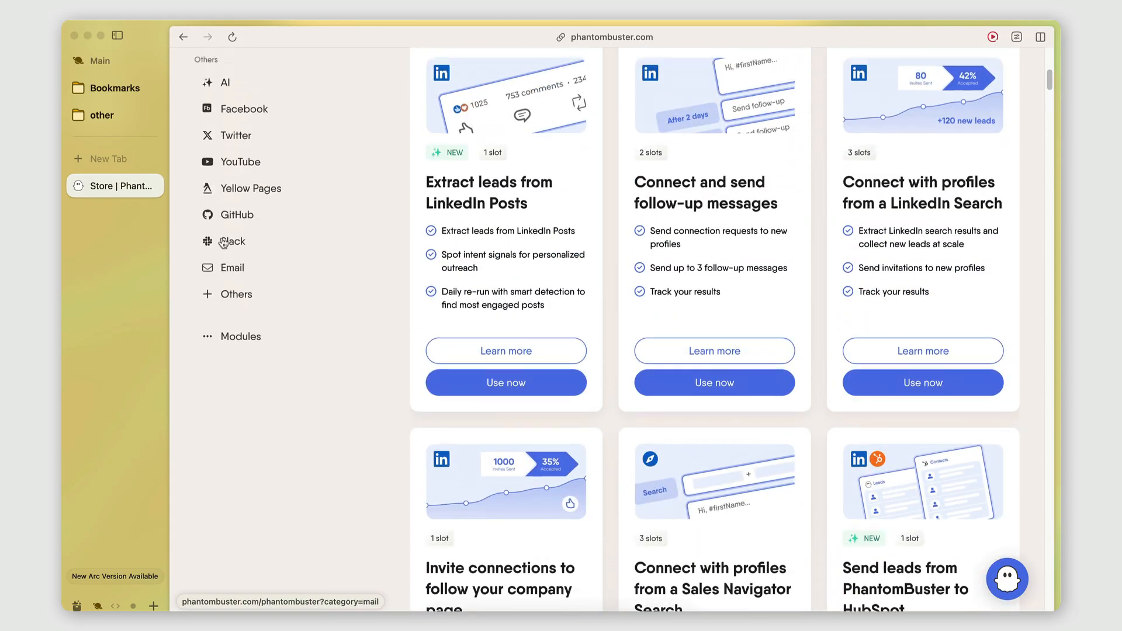
Step: Search the store for "google maps" and start using the Google Maps Search Export Phantom
{"action": "scroll", "coordinate": [245, 302], "scroll_direction": "up", "scroll_amount": 8}
{"action": "left_click", "coordinate": [245, 174]}
{"action": "type", "text": "gogole"}
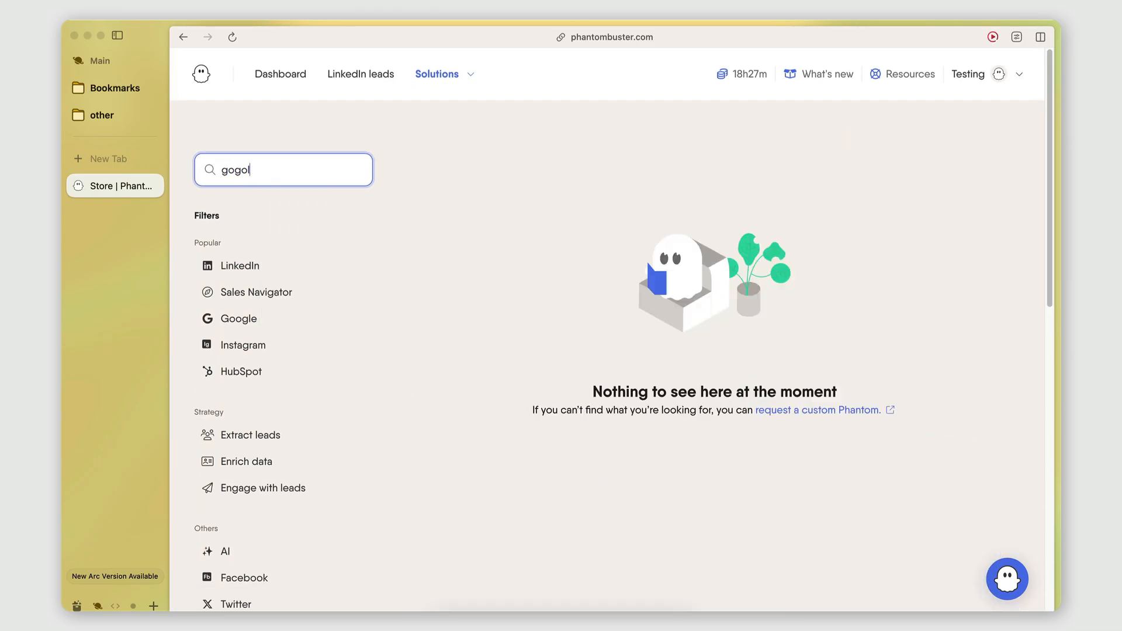
{"action": "key", "text": "BackSpace"}
{"action": "key", "text": "BackSpace"}
{"action": "key", "text": "BackSpace"}
{"action": "key", "text": "BackSpace"}
{"action": "type", "text": "ogle maps"}
{"action": "scroll", "coordinate": [374, 287], "scroll_direction": "down", "scroll_amount": 1}
{"action": "scroll", "coordinate": [588, 329], "scroll_direction": "down", "scroll_amount": 3}
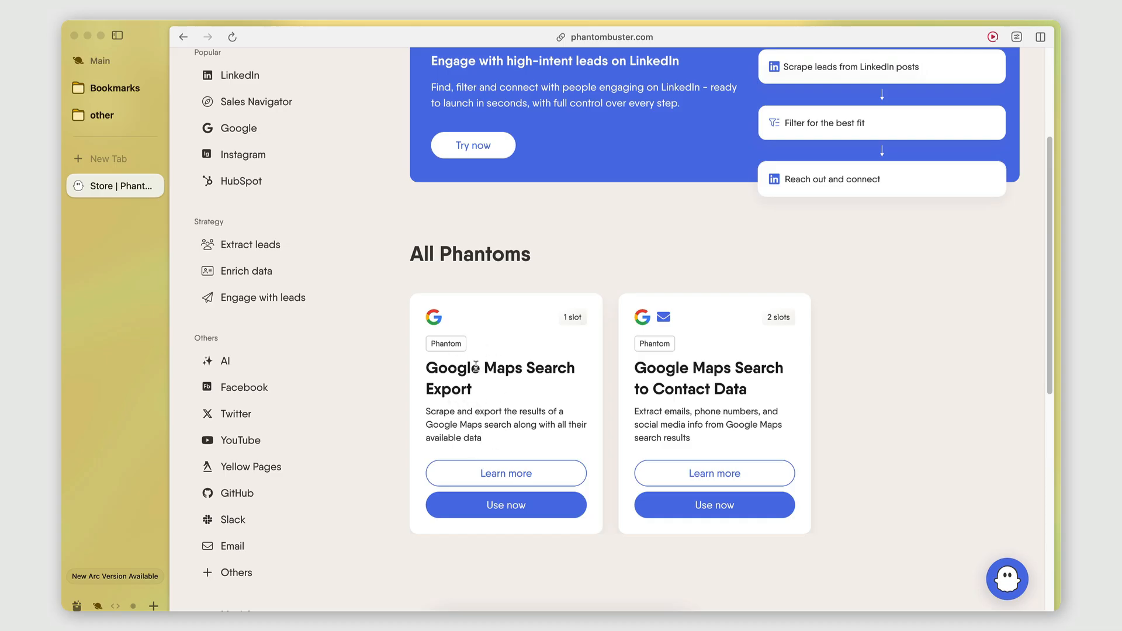
{"action": "left_click", "coordinate": [478, 512]}
{"action": "left_click", "coordinate": [588, 264]}
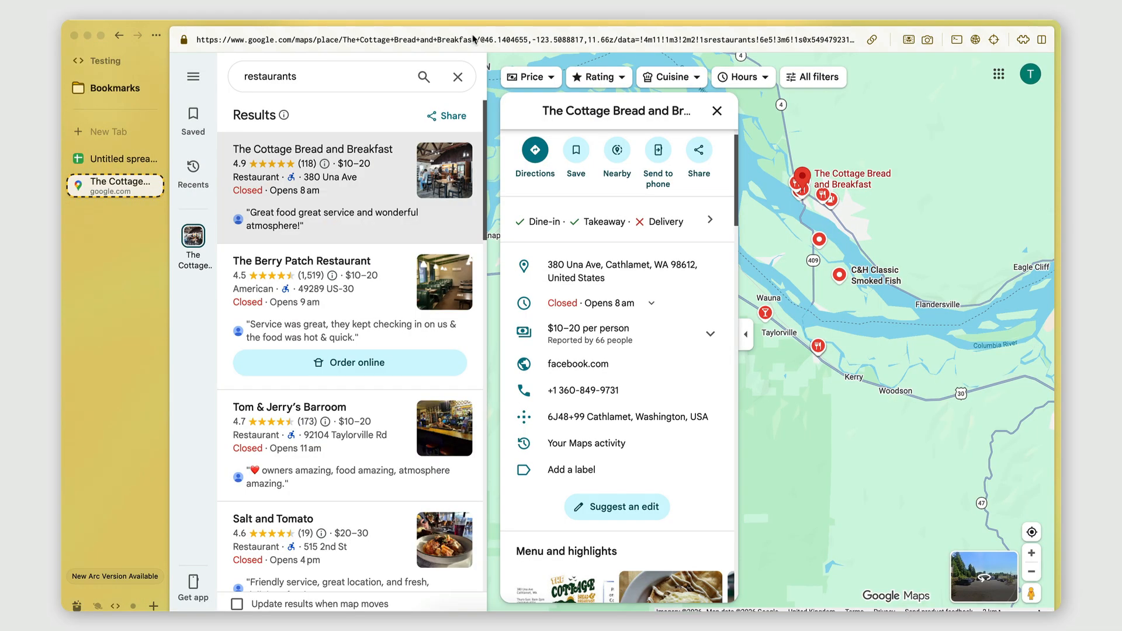
Step: Switch to the Google Sheet with the search URLs and rename it "Restaurants in Portland"
{"action": "left_click", "coordinate": [95, 165]}
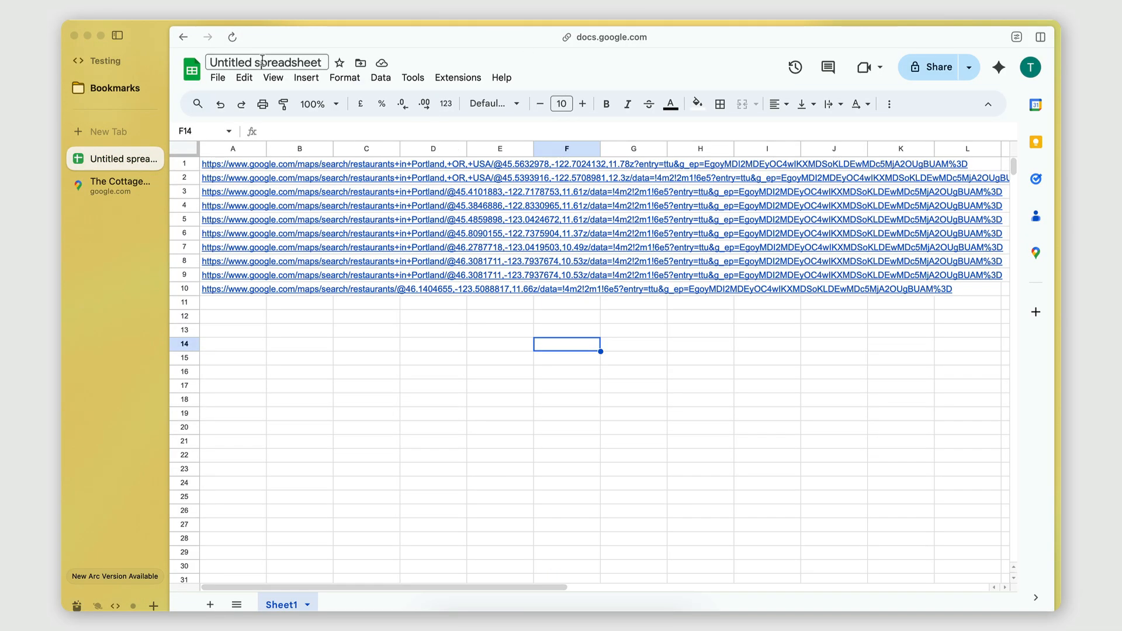
{"action": "left_click", "coordinate": [261, 61]}
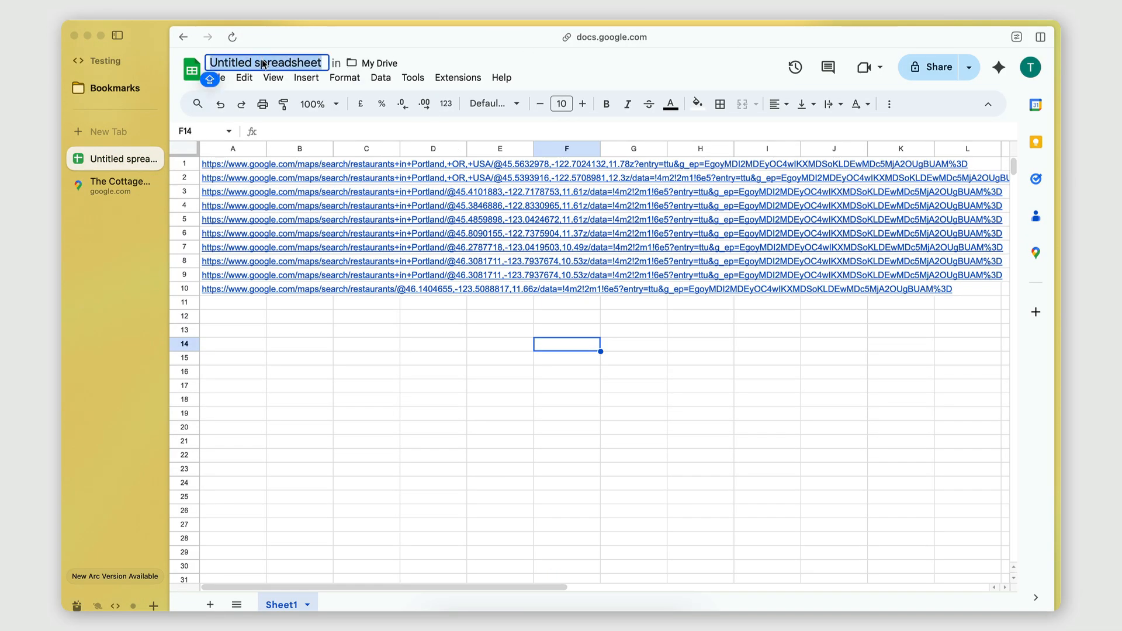
{"action": "type", "text": "R"}
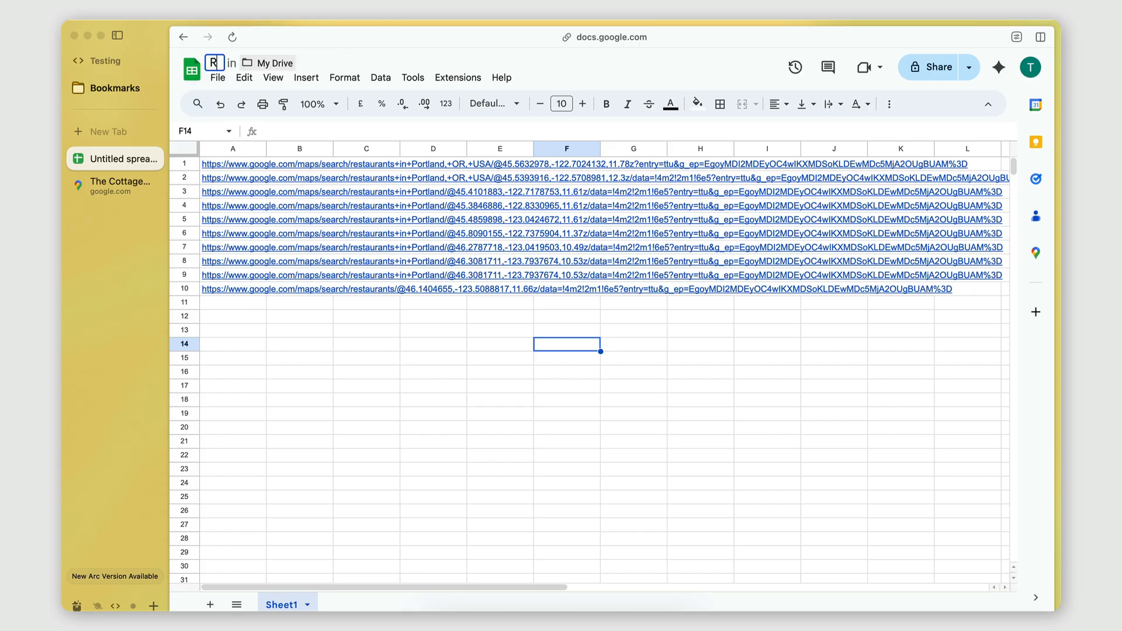
{"action": "type", "text": "estaurants in Portland"}
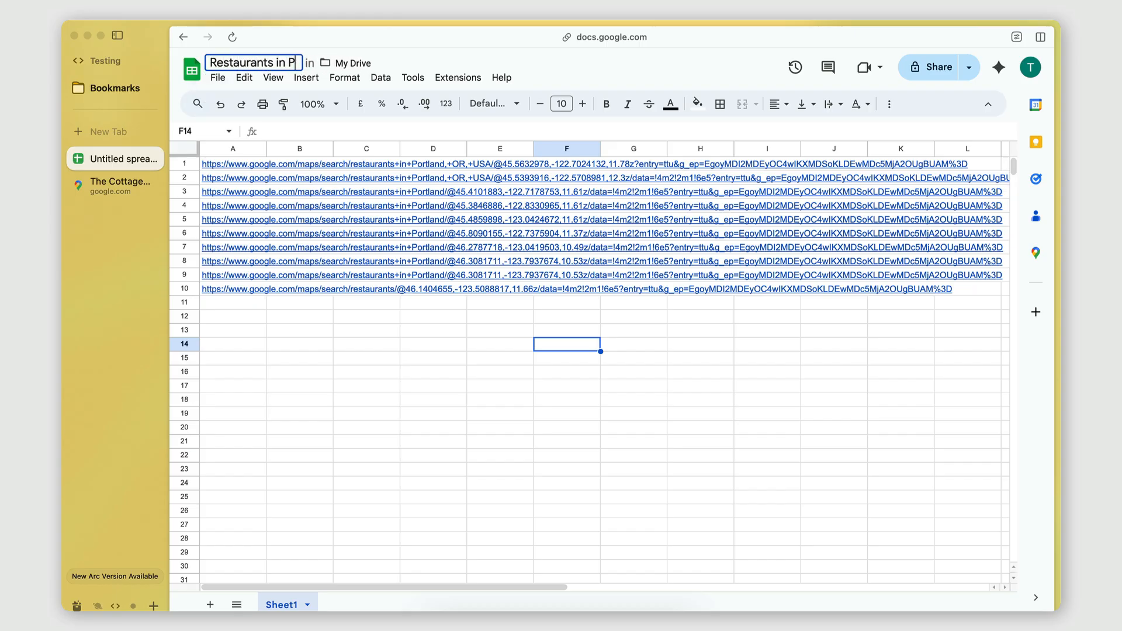
{"action": "left_click", "coordinate": [392, 336]}
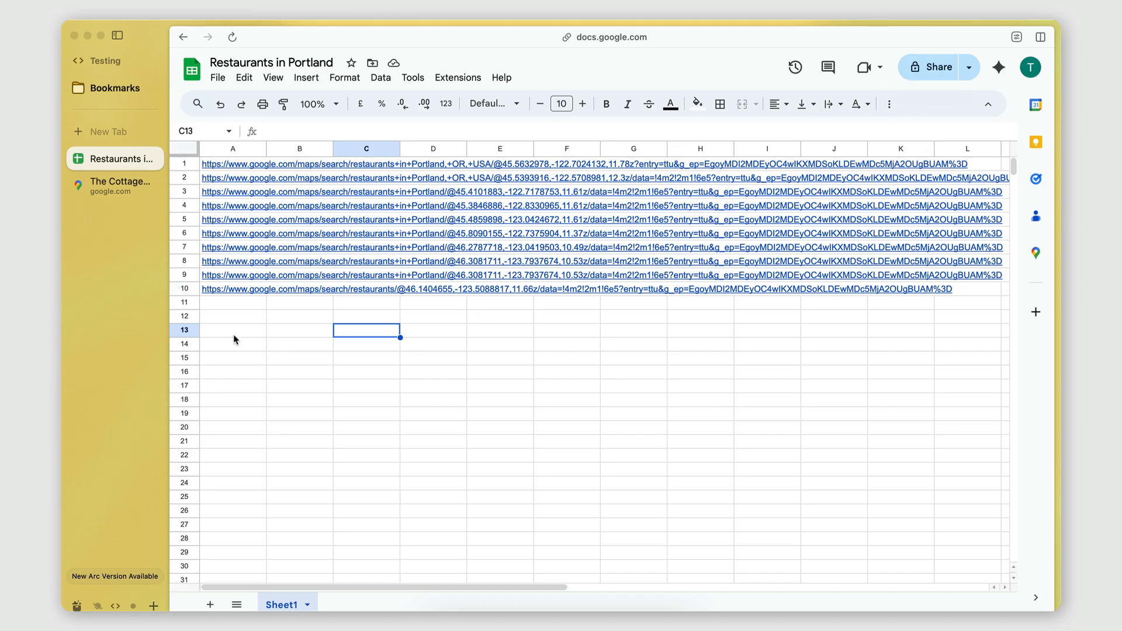
Step: Share the spreadsheet with anyone with the link as Viewer and copy its sharing link
{"action": "left_click", "coordinate": [913, 76]}
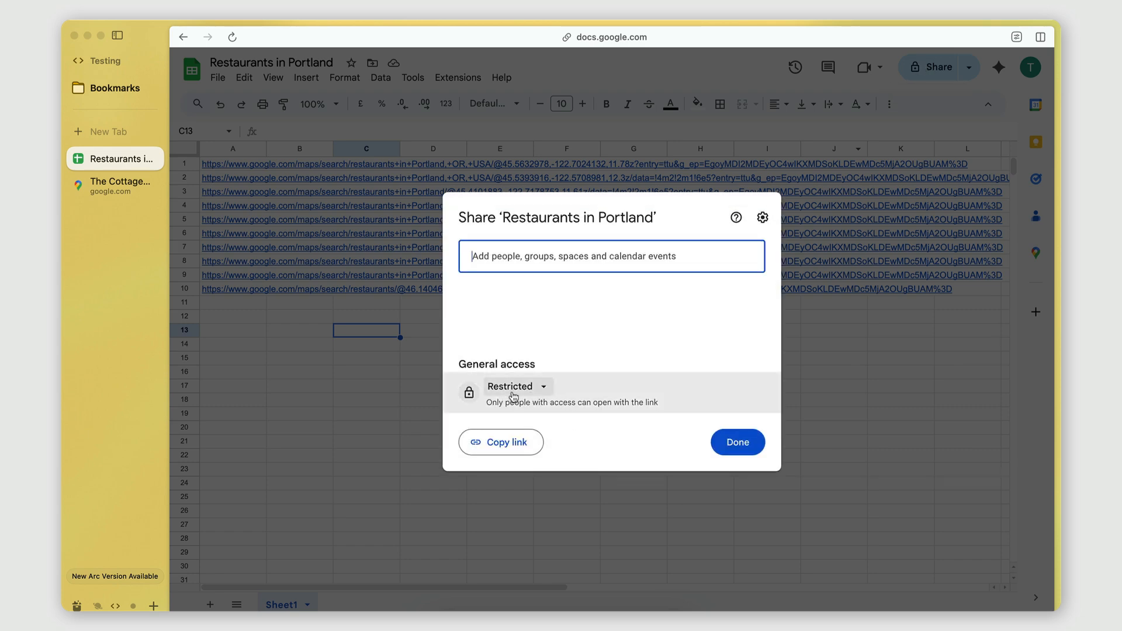
{"action": "left_click", "coordinate": [513, 395]}
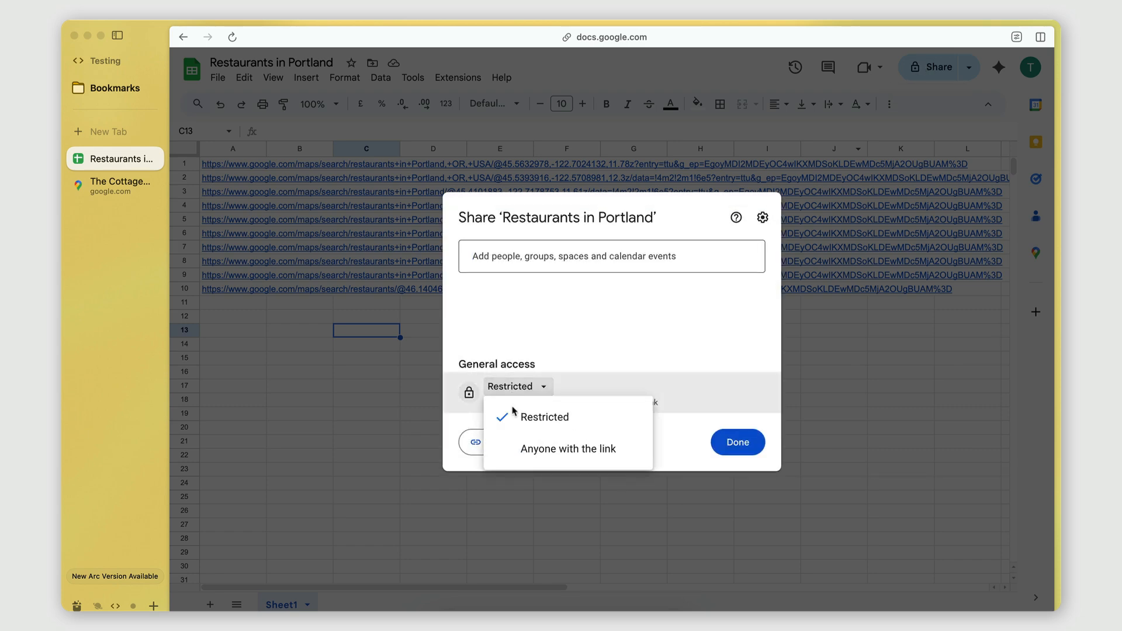
{"action": "left_click", "coordinate": [515, 466]}
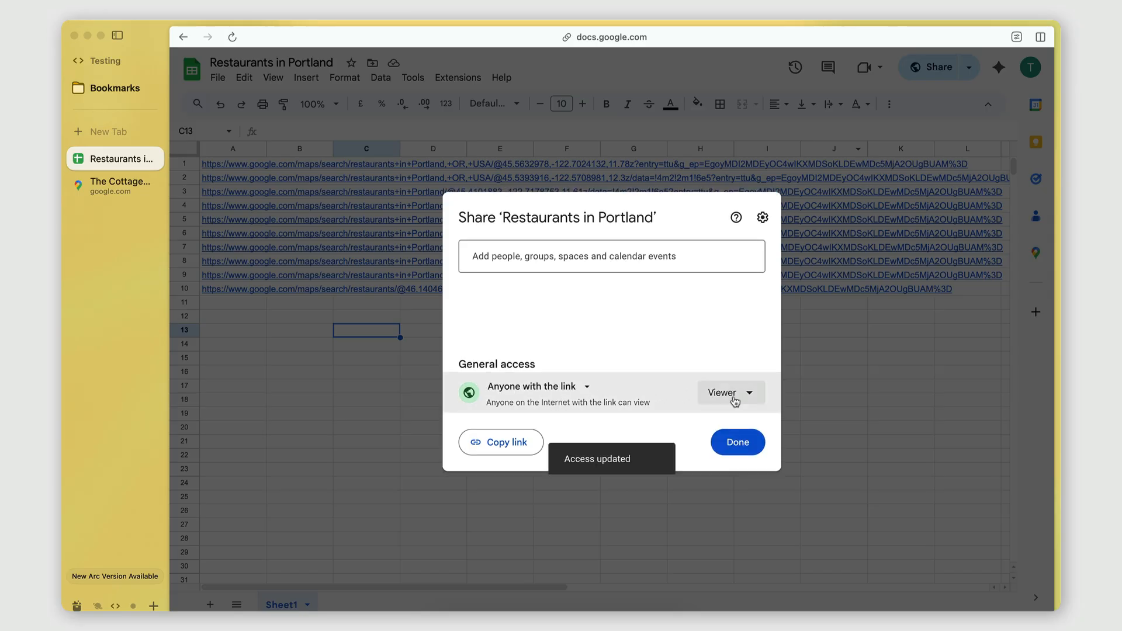
{"action": "left_click", "coordinate": [492, 444]}
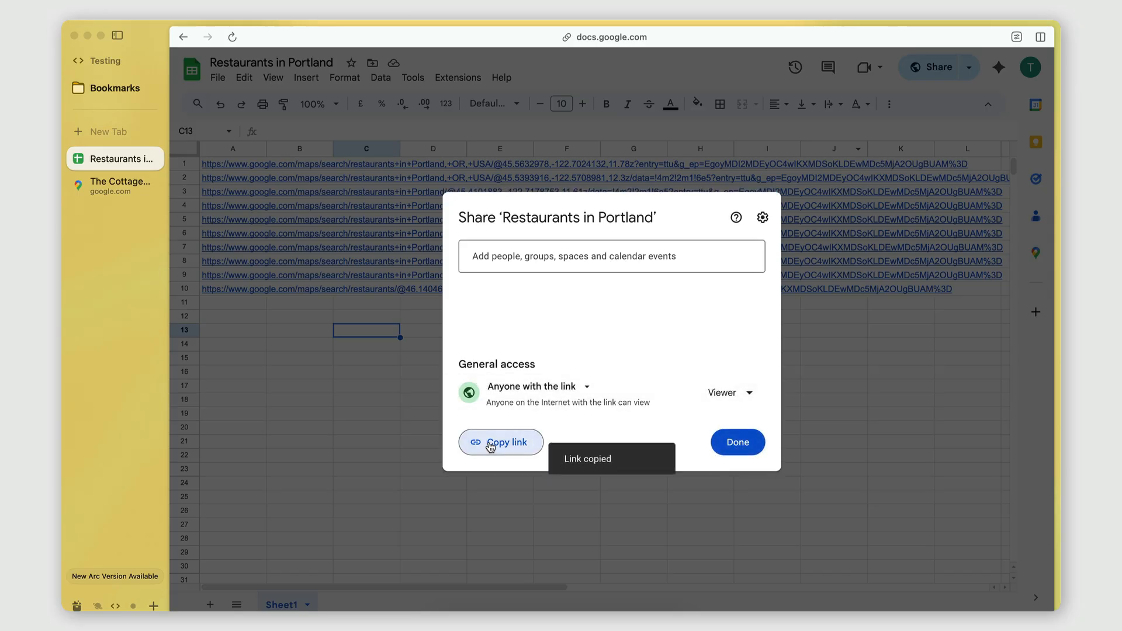
Step: Switch to PhantomBuster, save the copied Google Sheet link as the searches to scrape, and close the spreadsheet's sharing dialog
{"action": "scroll", "coordinate": [100, 255], "scroll_direction": "left", "scroll_amount": 5}
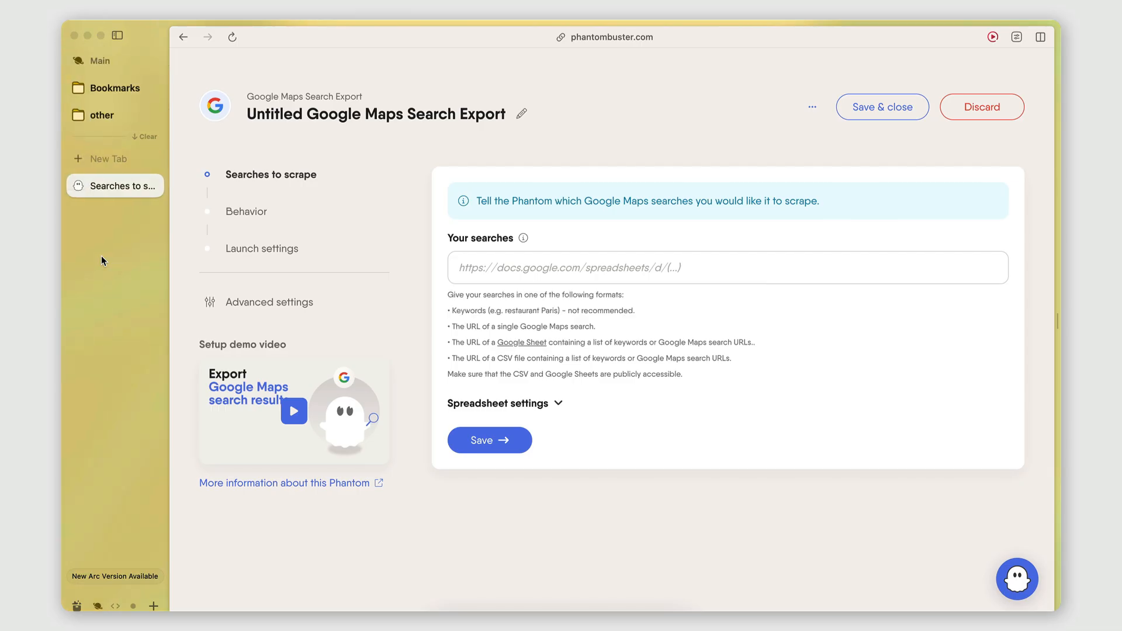
{"action": "left_click", "coordinate": [490, 271]}
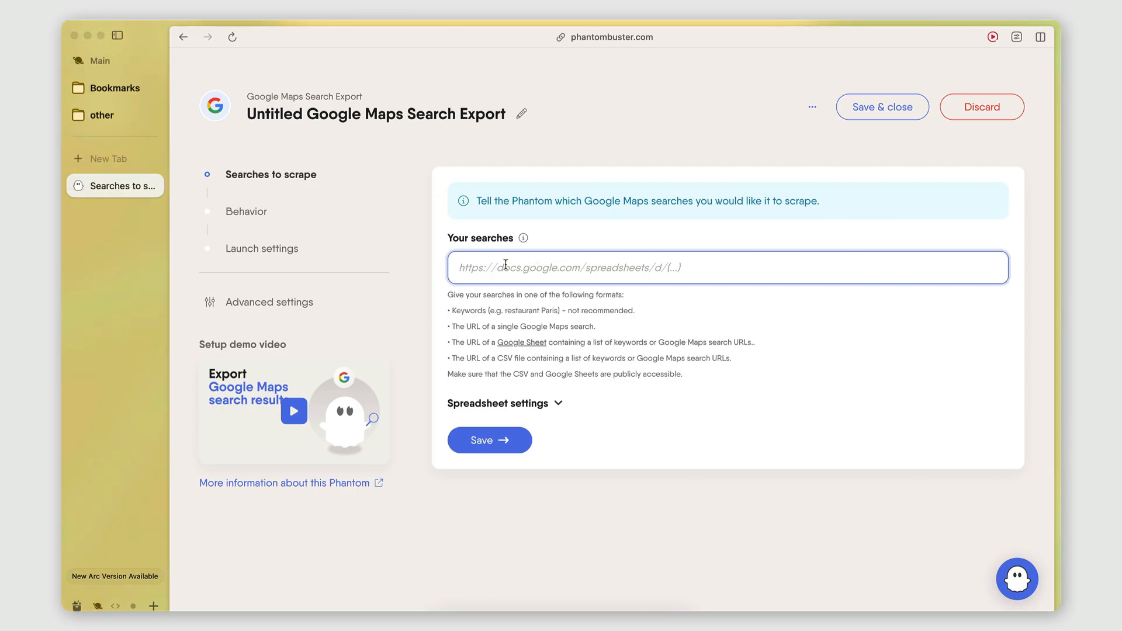
{"action": "key", "text": "super+v"}
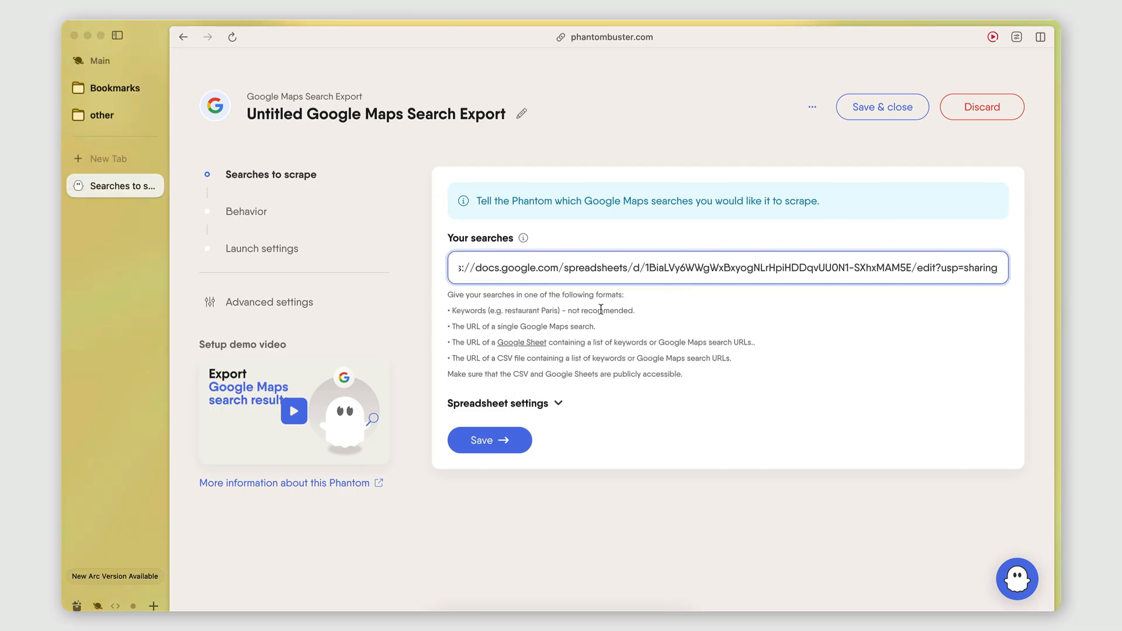
{"action": "left_click", "coordinate": [601, 309]}
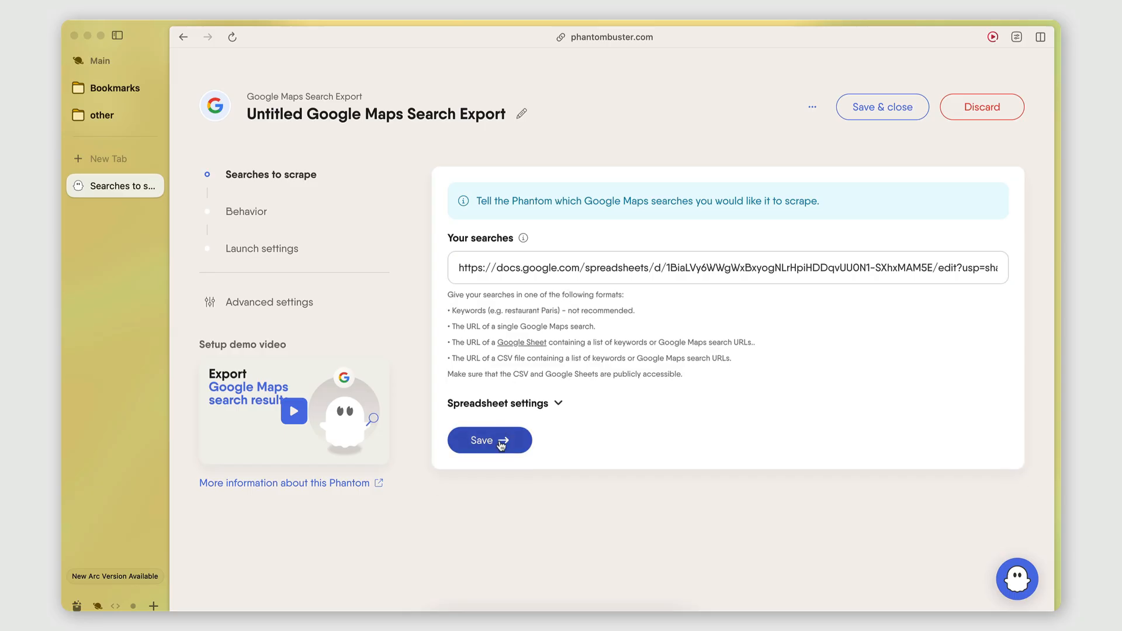
{"action": "left_click", "coordinate": [501, 445]}
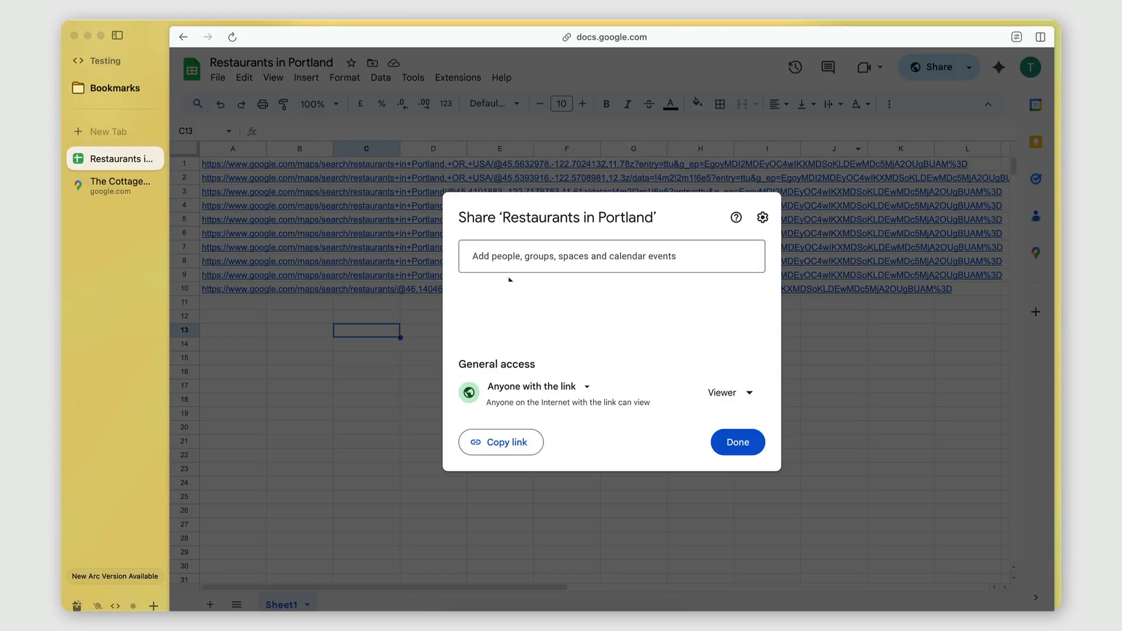
{"action": "left_click", "coordinate": [737, 442]}
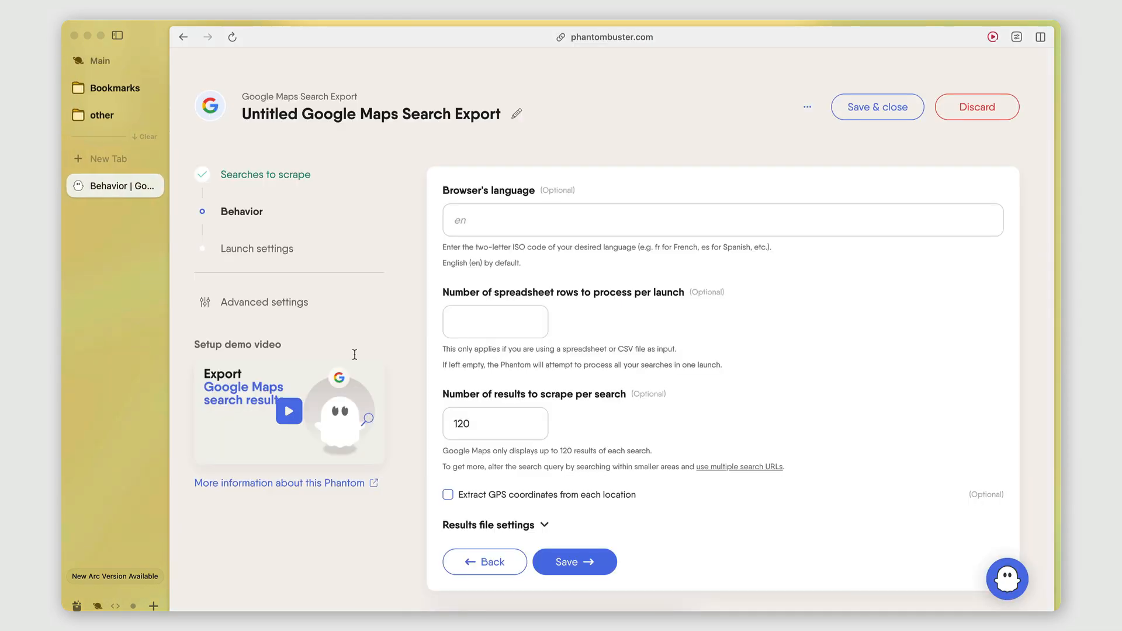
Step: Back in PhantomBuster, review the Phantom's behavior settings and save them with 120 results to scrape per search
{"action": "left_click", "coordinate": [498, 226]}
{"action": "left_click", "coordinate": [494, 327]}
{"action": "left_click", "coordinate": [499, 271]}
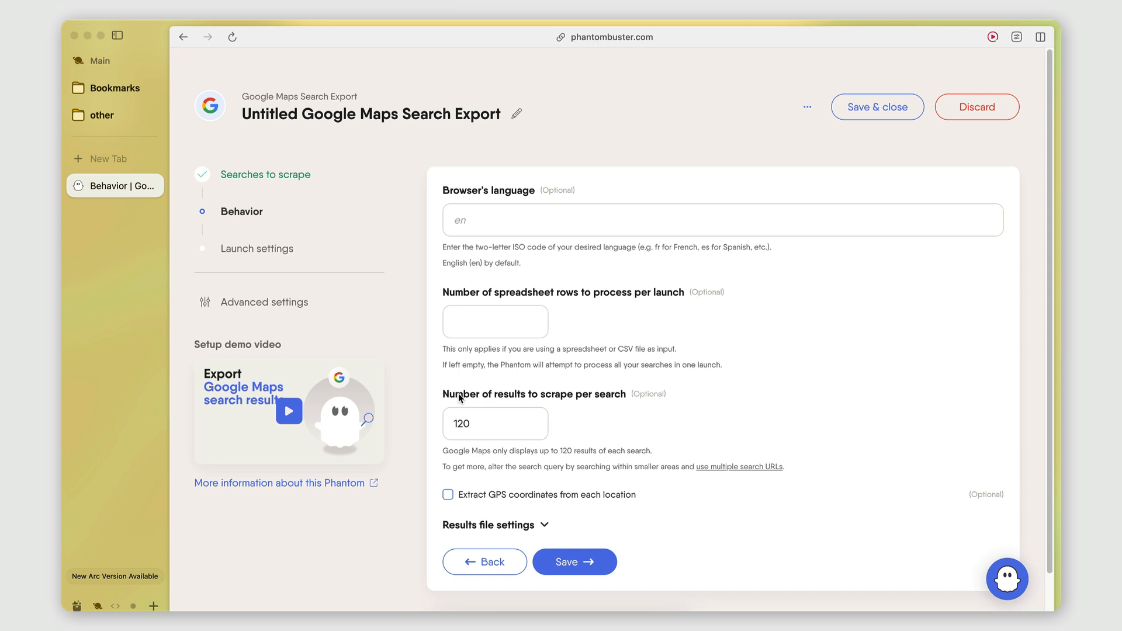
{"action": "left_click", "coordinate": [475, 431]}
{"action": "double_click", "coordinate": [493, 425]}
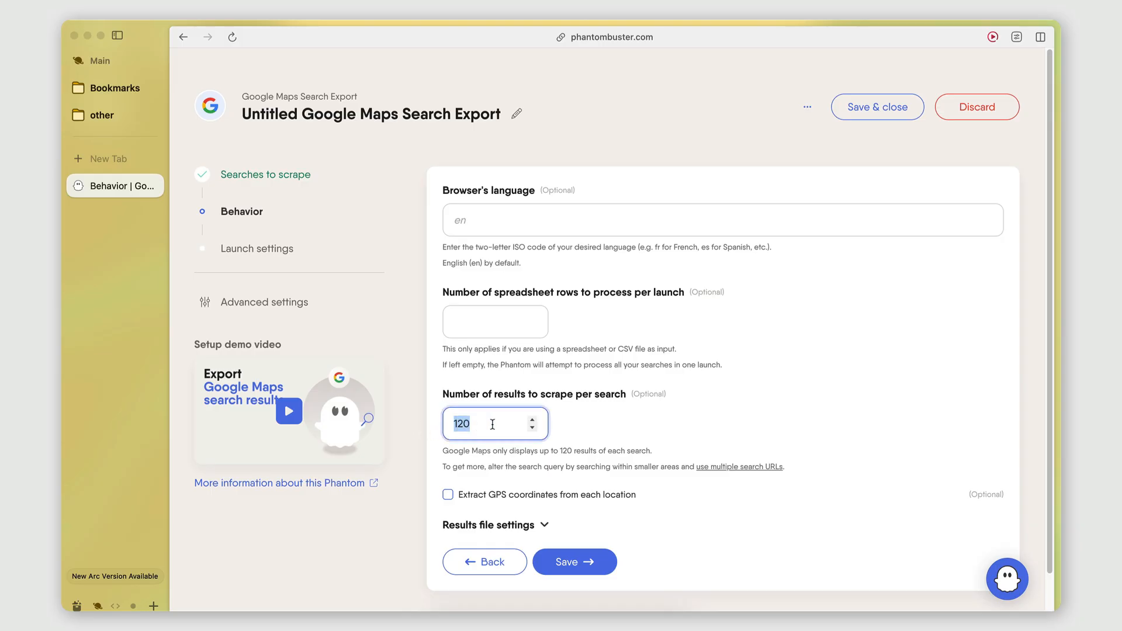
{"action": "left_click", "coordinate": [639, 423]}
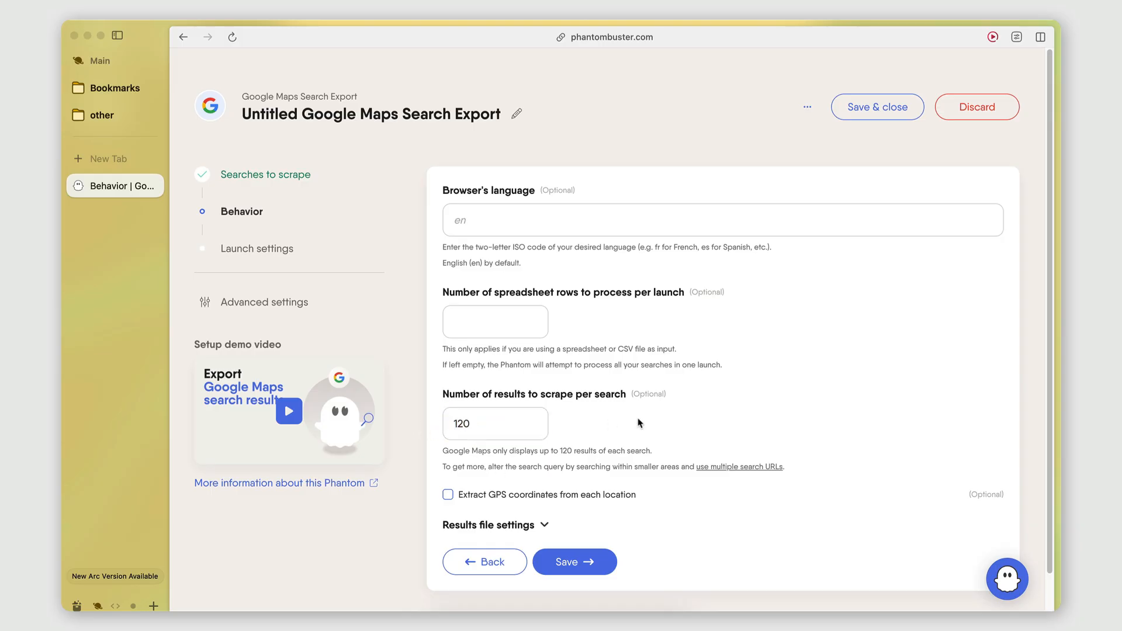
{"action": "left_click", "coordinate": [490, 419]}
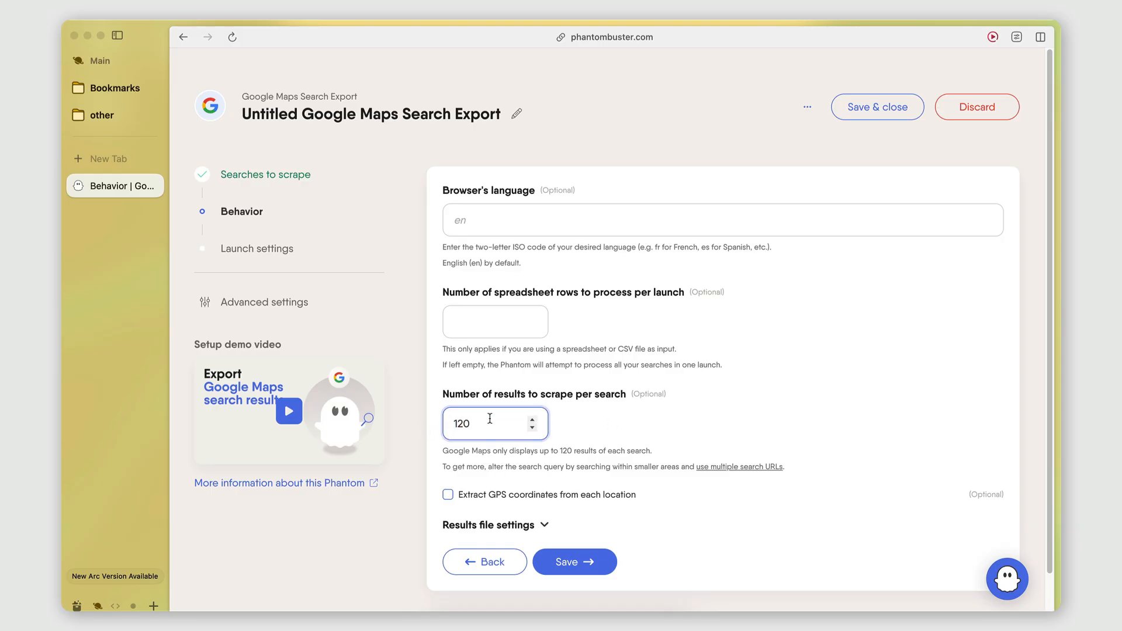
{"action": "left_click", "coordinate": [588, 562]}
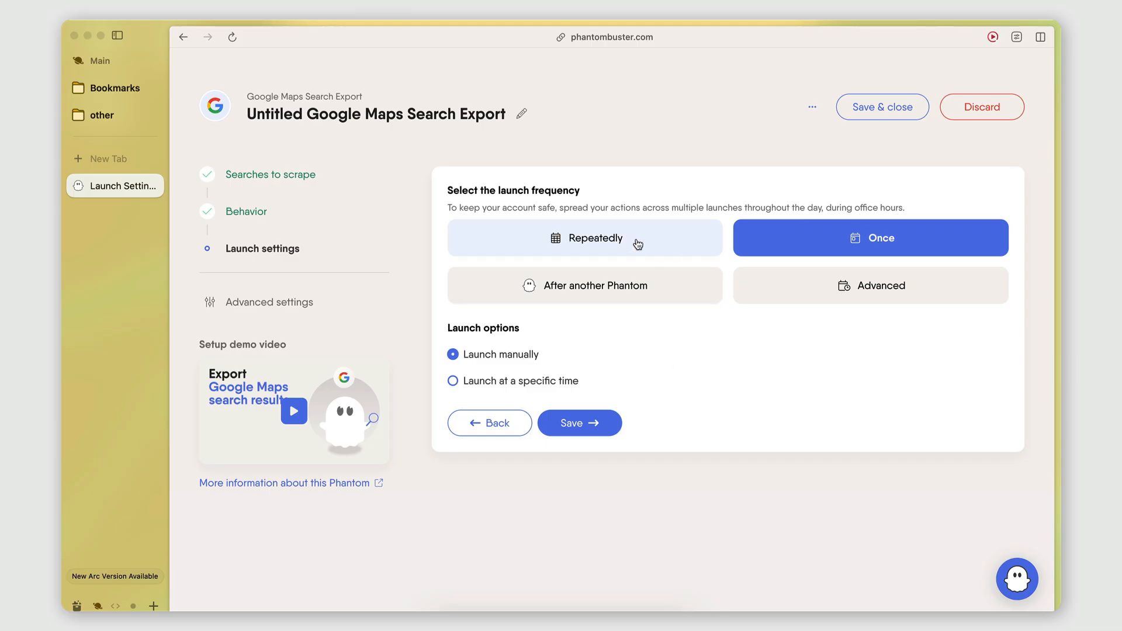
Step: Compare the repeated launch frequency with the single one, then save the launch settings as Once with manual launch
{"action": "left_click", "coordinate": [637, 244]}
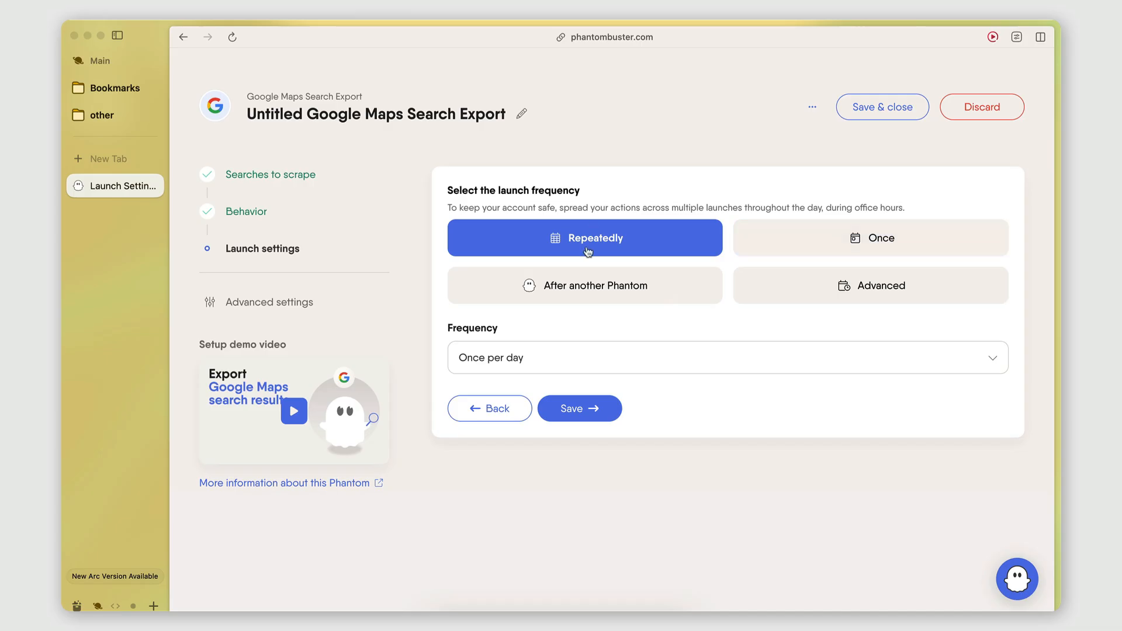
{"action": "left_click", "coordinate": [828, 253]}
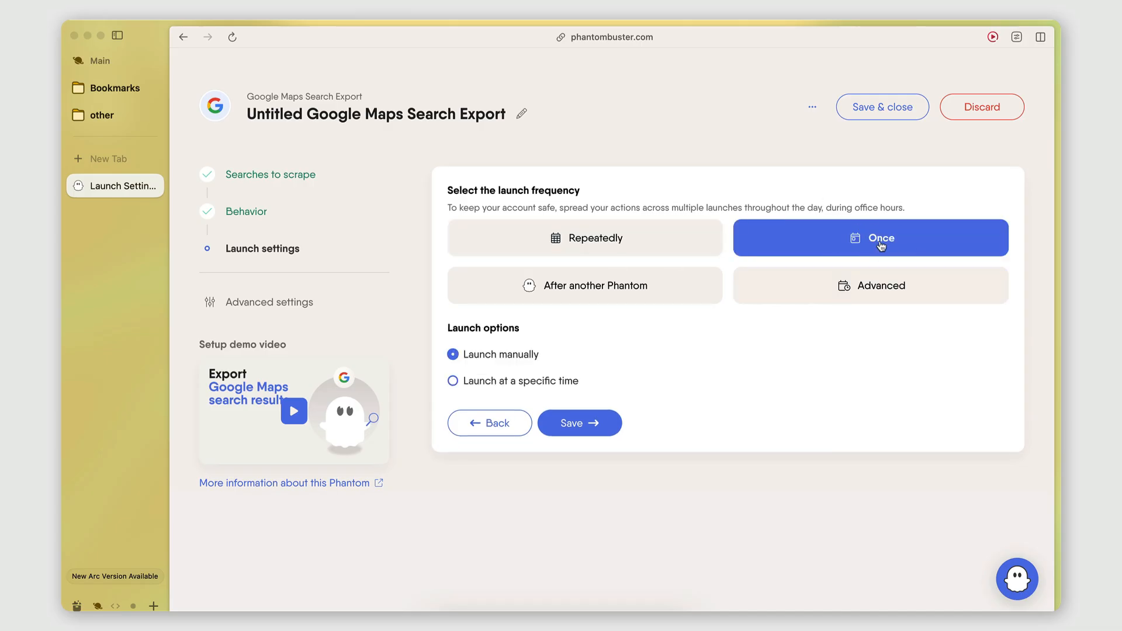
{"action": "left_click", "coordinate": [575, 423]}
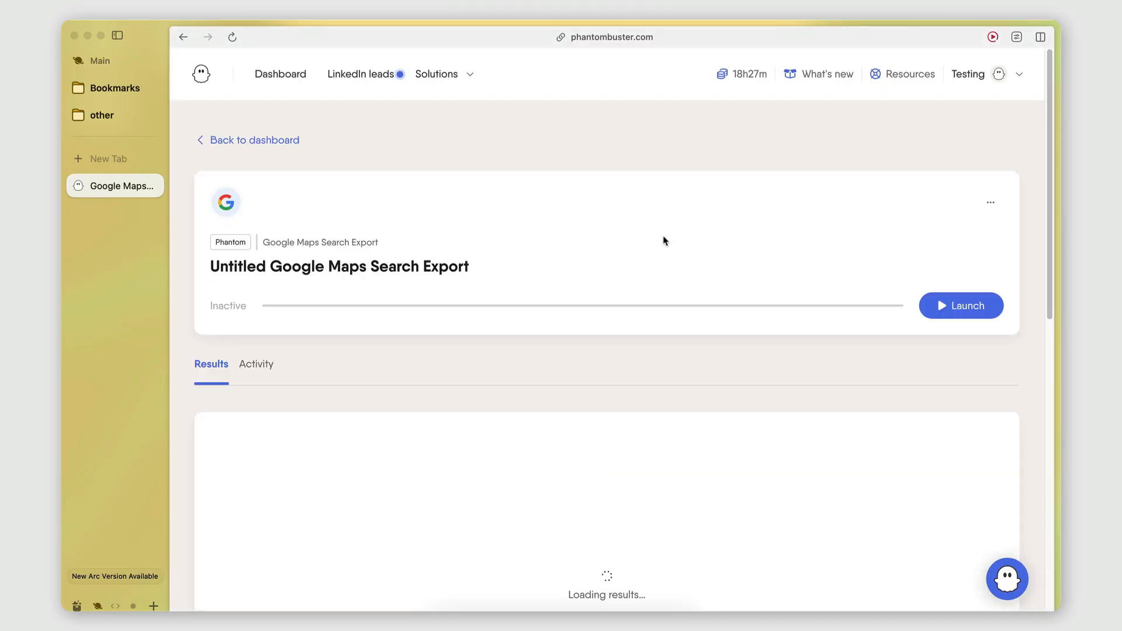
Step: Rename the Phantom "Google Maps Search Export" and launch it
{"action": "left_click", "coordinate": [990, 203]}
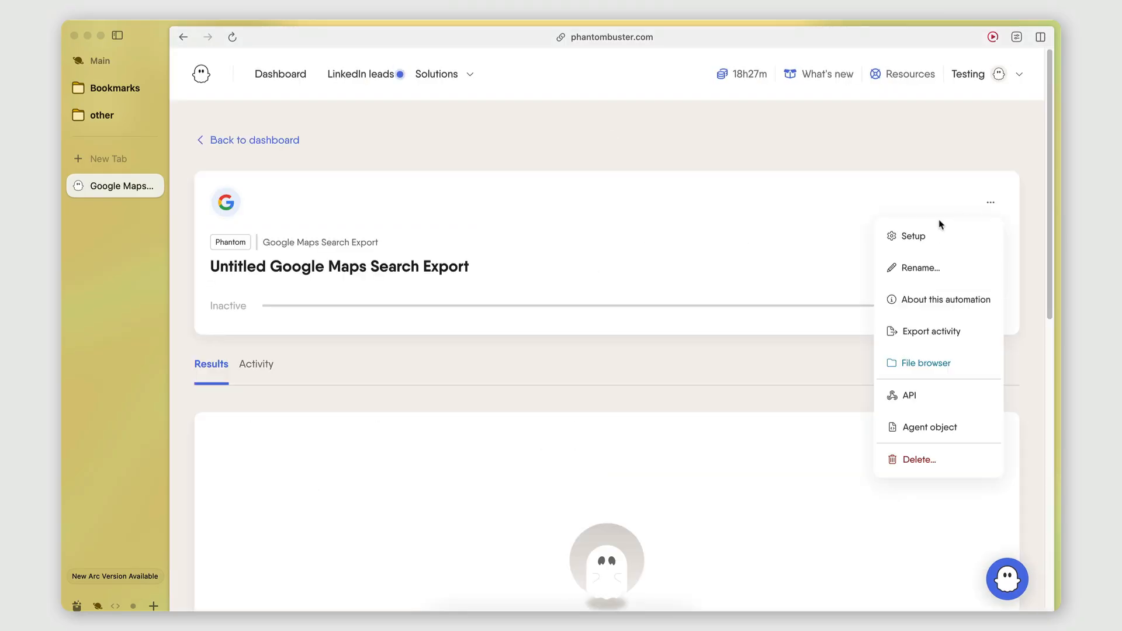
{"action": "left_click", "coordinate": [935, 268]}
{"action": "left_click", "coordinate": [497, 335]}
{"action": "key", "text": "BackSpace"}
{"action": "key", "text": "BackSpace"}
{"action": "key", "text": "BackSpace"}
{"action": "key", "text": "BackSpace"}
{"action": "key", "text": "BackSpace"}
{"action": "key", "text": "BackSpace"}
{"action": "key", "text": "BackSpace"}
{"action": "key", "text": "BackSpace"}
{"action": "key", "text": "BackSpace"}
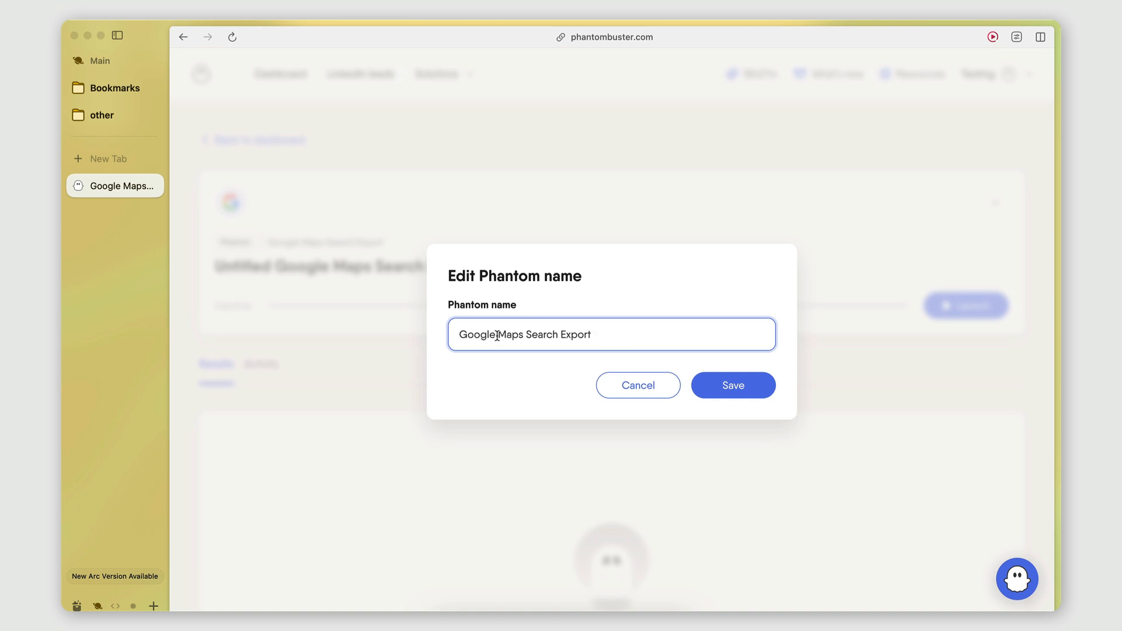
{"action": "left_click", "coordinate": [699, 378]}
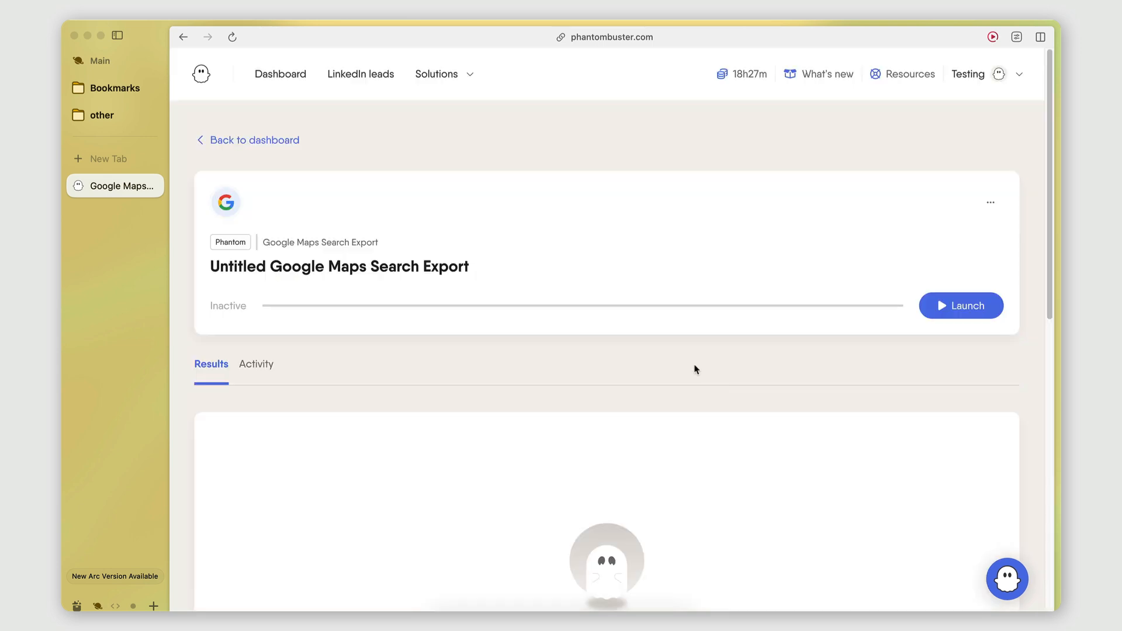
{"action": "left_click", "coordinate": [974, 314]}
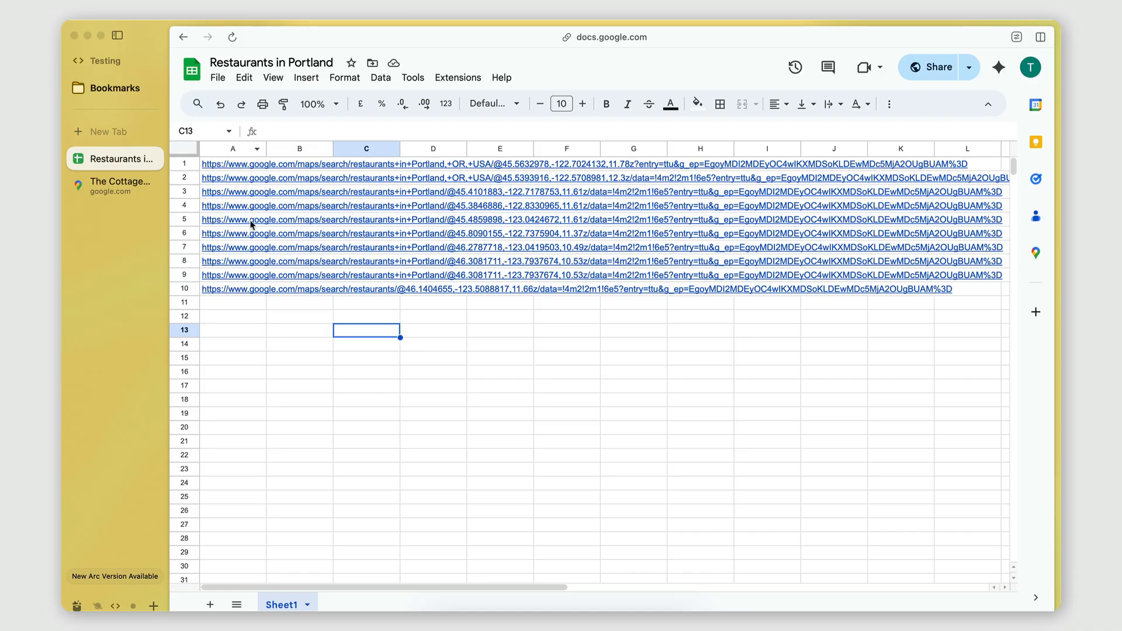
Step: Check the Phantom's activity and review the list of search URLs in the Restaurants in Portland sheet
{"action": "left_click", "coordinate": [511, 354]}
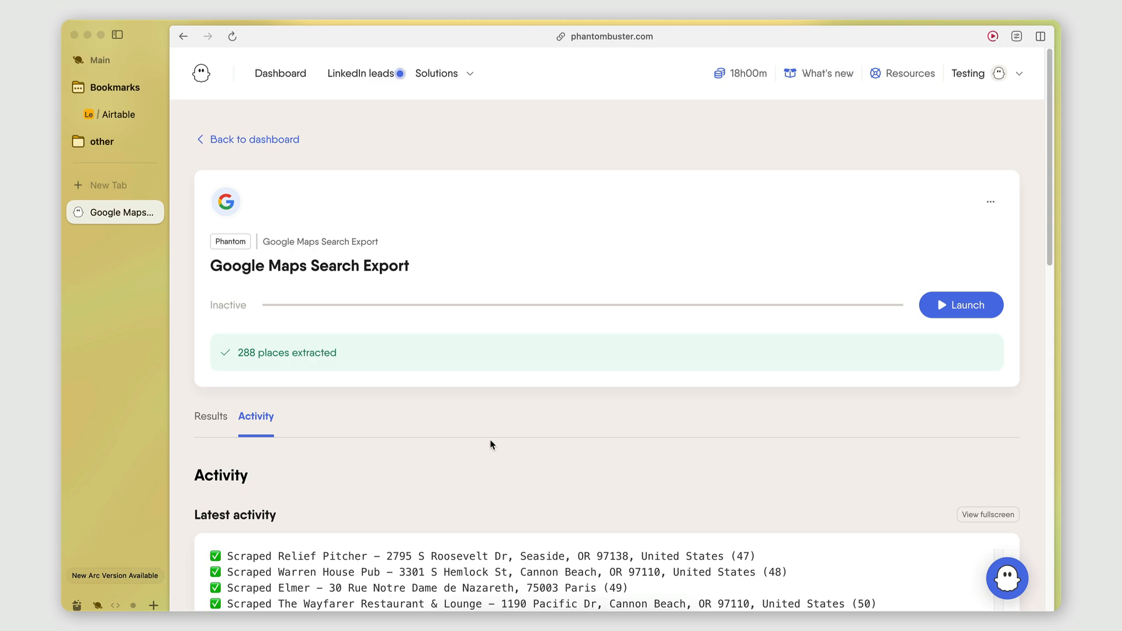
{"action": "scroll", "coordinate": [118, 281], "scroll_direction": "right", "scroll_amount": 5}
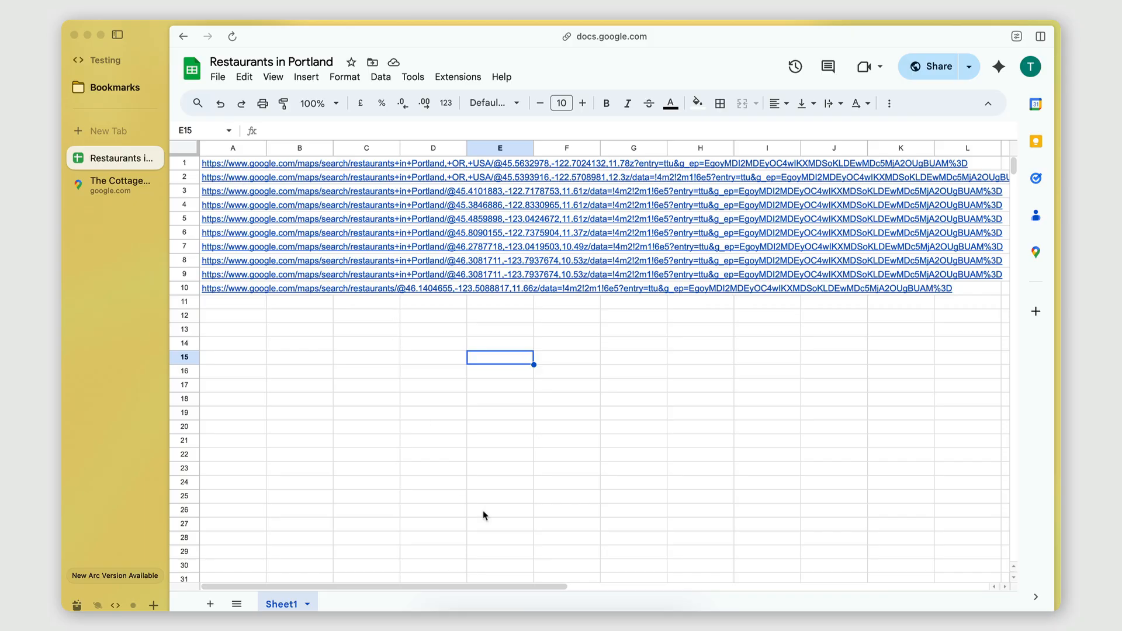
{"action": "mouse_move", "coordinate": [243, 195]}
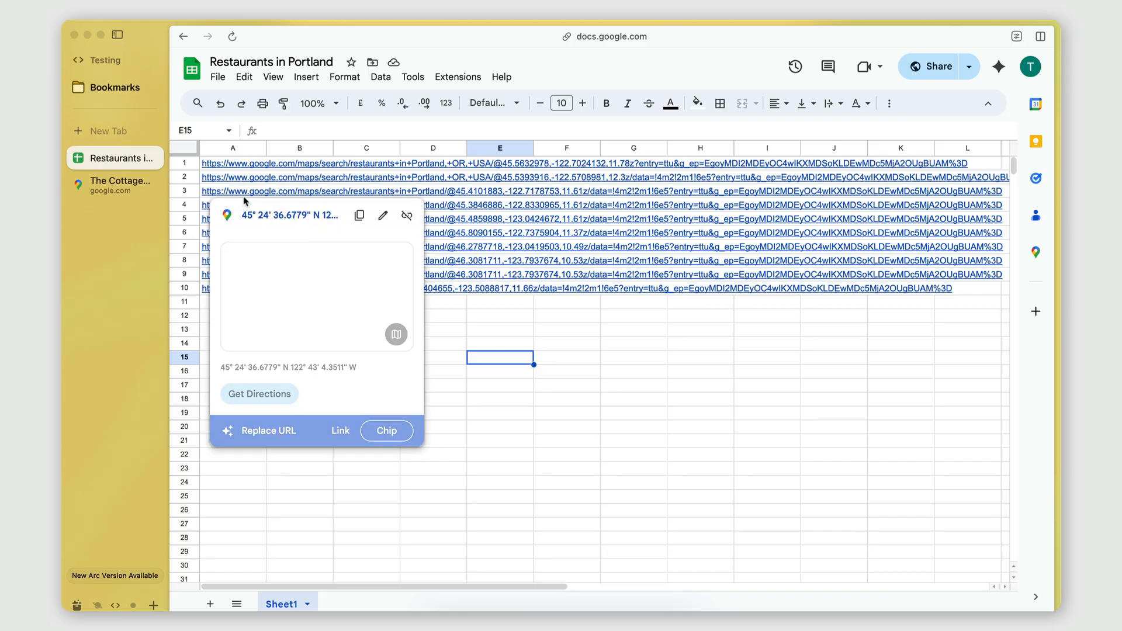
Step: Switch to Google Maps and examine the areas along the Columbia River east of The Cottage Bread and Breakfast
{"action": "left_click", "coordinate": [117, 185]}
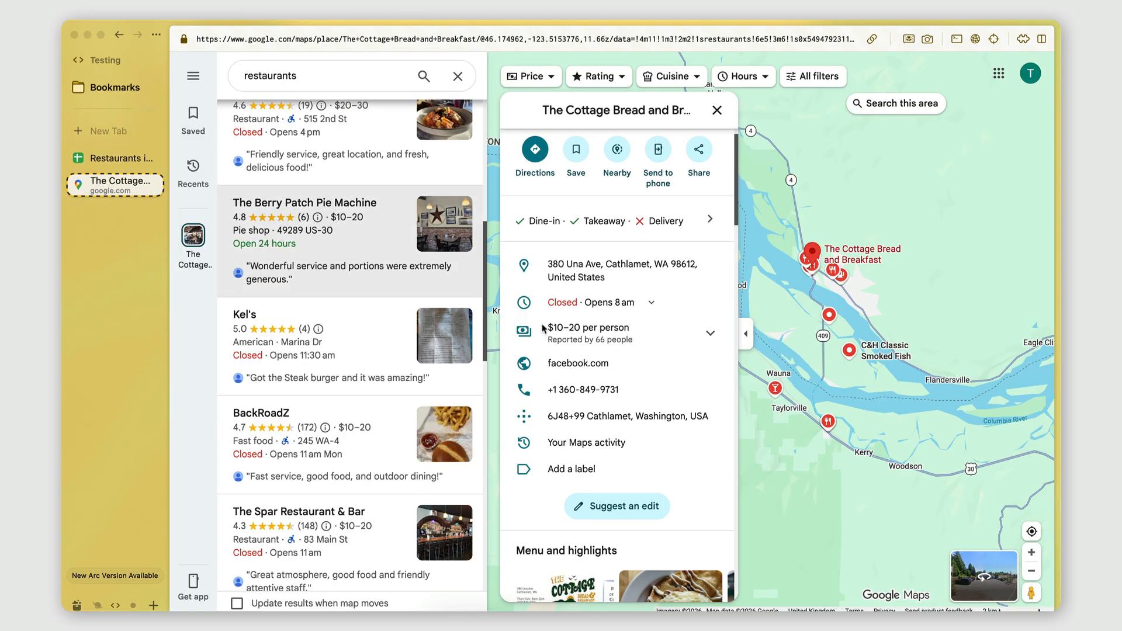
{"action": "scroll", "coordinate": [915, 302], "scroll_direction": "right", "scroll_amount": 5}
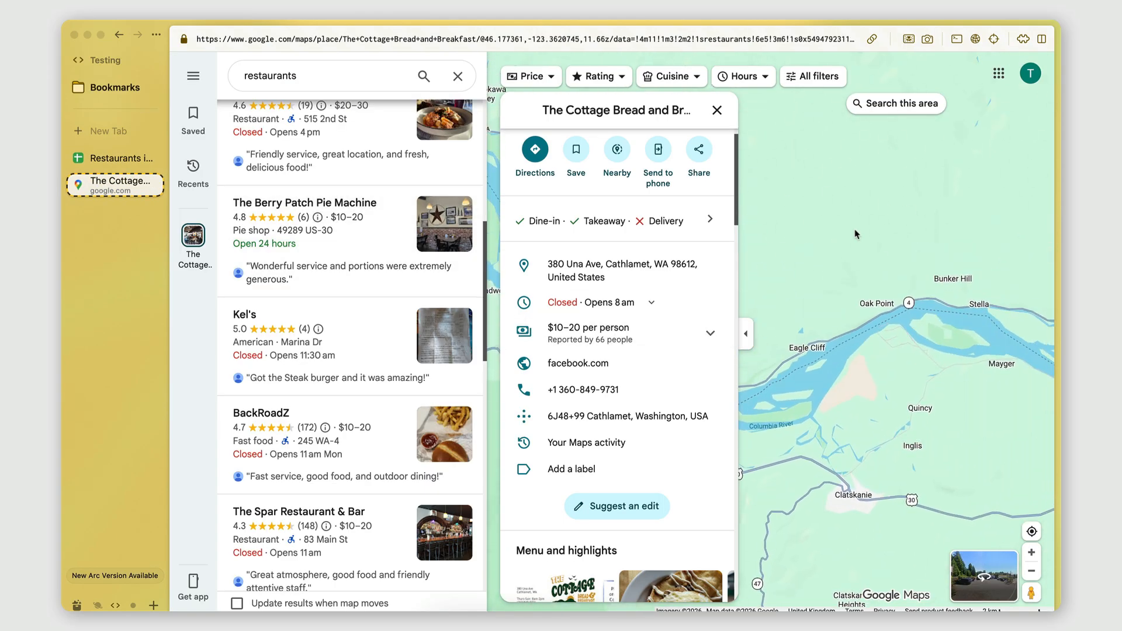
{"action": "left_click_drag", "start_coordinate": [981, 245], "coordinate": [1043, 245]}
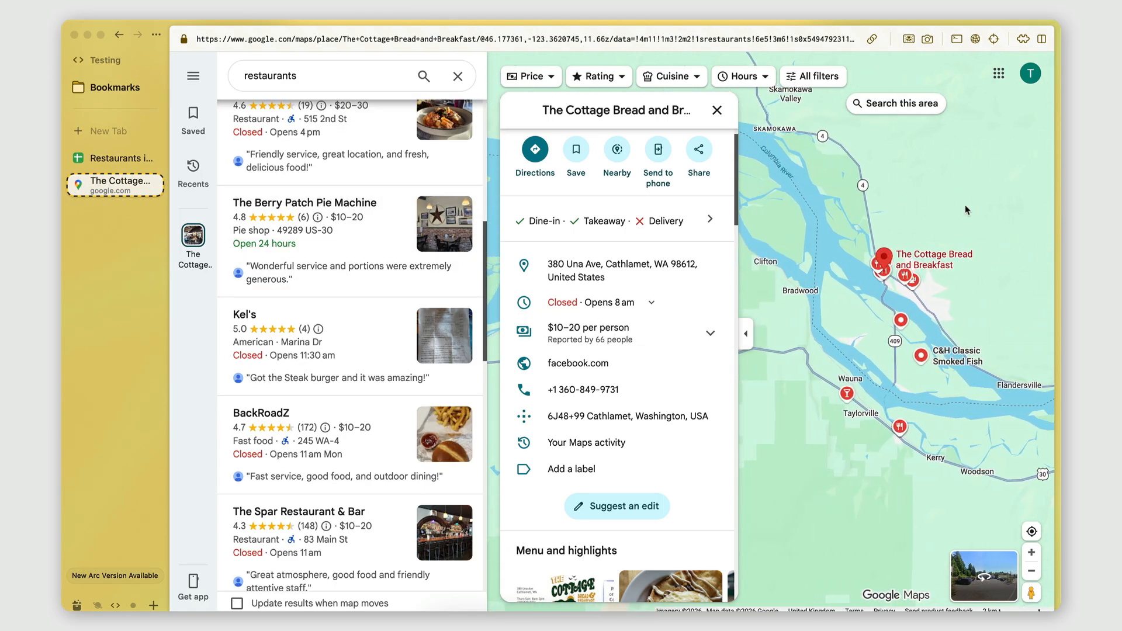
{"action": "left_click_drag", "start_coordinate": [967, 210], "coordinate": [729, 210]}
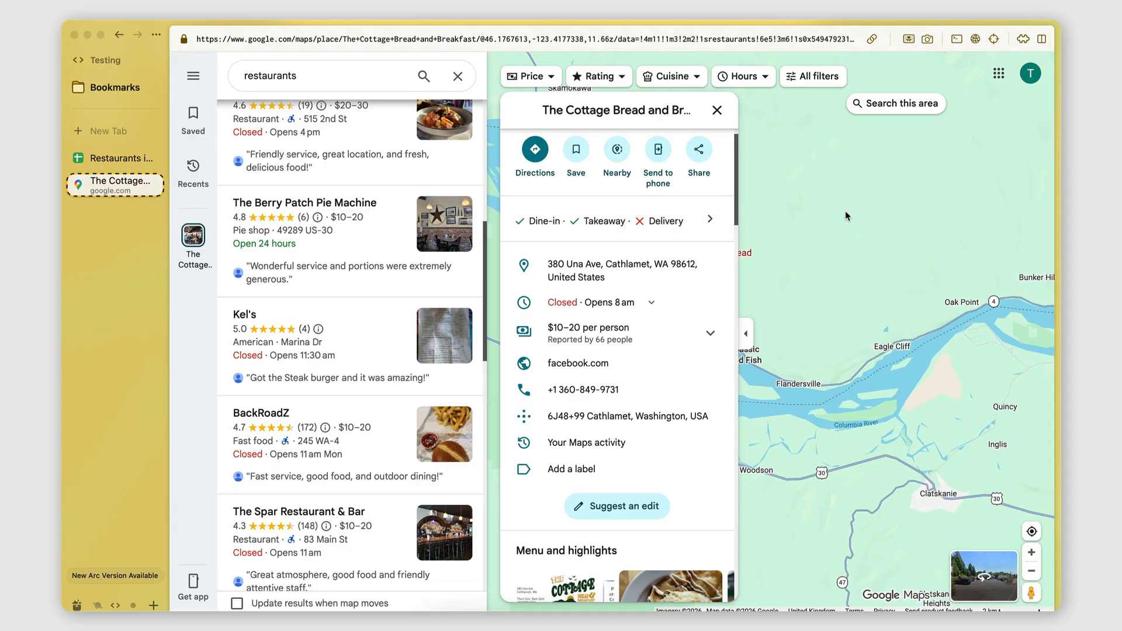
{"action": "left_click_drag", "start_coordinate": [777, 217], "coordinate": [752, 216]}
{"action": "left_click_drag", "start_coordinate": [957, 240], "coordinate": [1049, 261]}
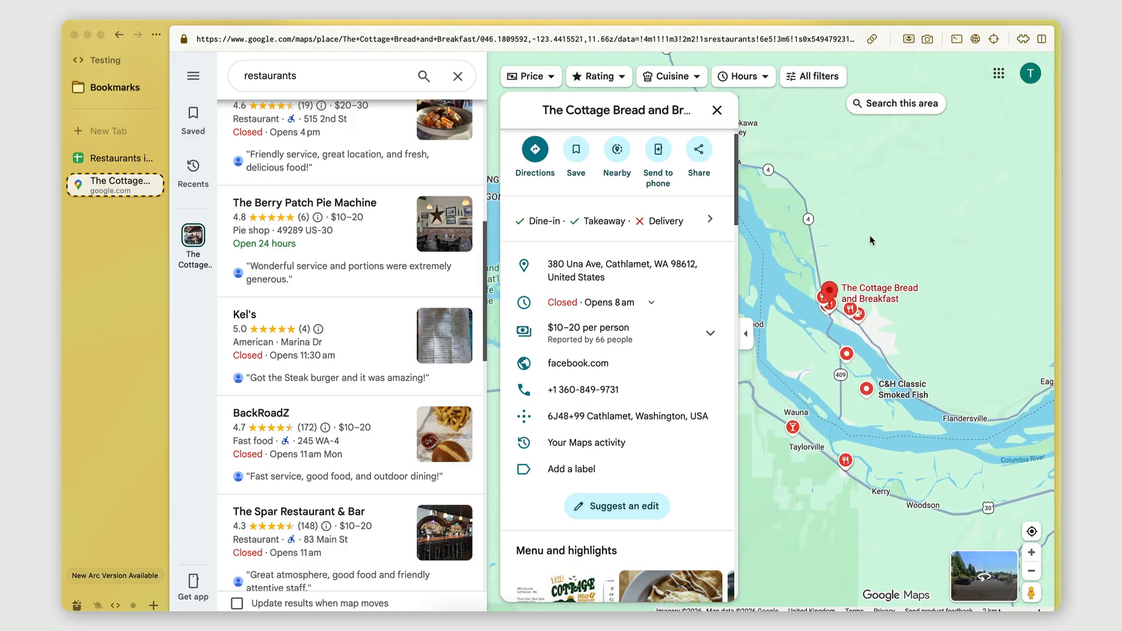
{"action": "left_click_drag", "start_coordinate": [870, 235], "coordinate": [916, 234]}
{"action": "left_click_drag", "start_coordinate": [850, 222], "coordinate": [859, 218]}
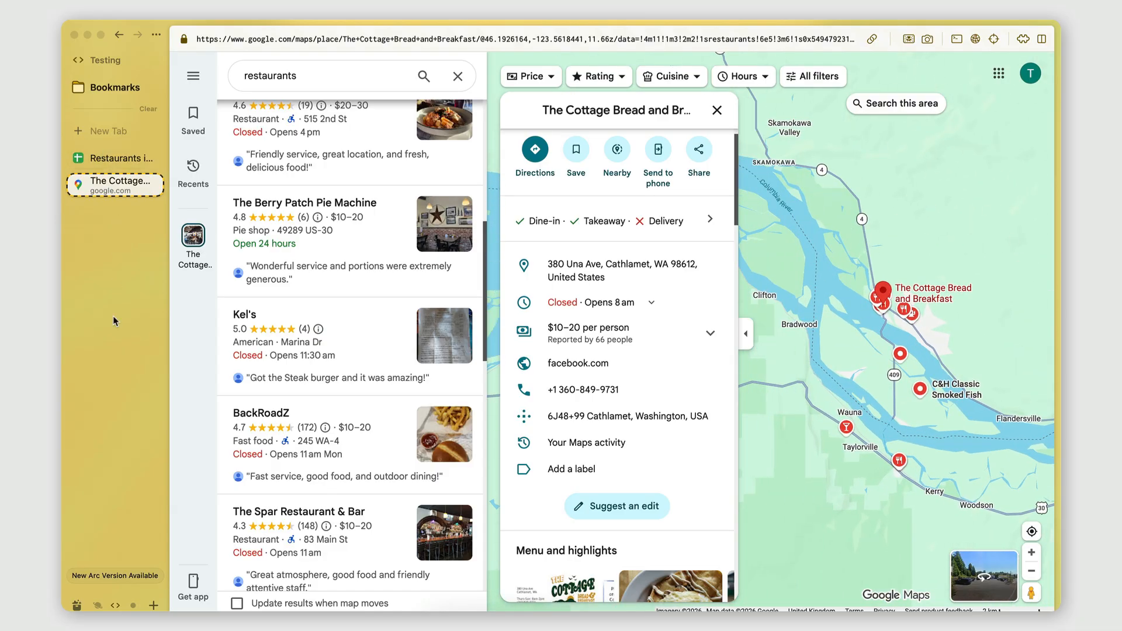
Step: Switch to PhantomBuster and check the latest activity of the Google Maps Search Export Phantom
{"action": "scroll", "coordinate": [115, 321], "scroll_direction": "left", "scroll_amount": 5}
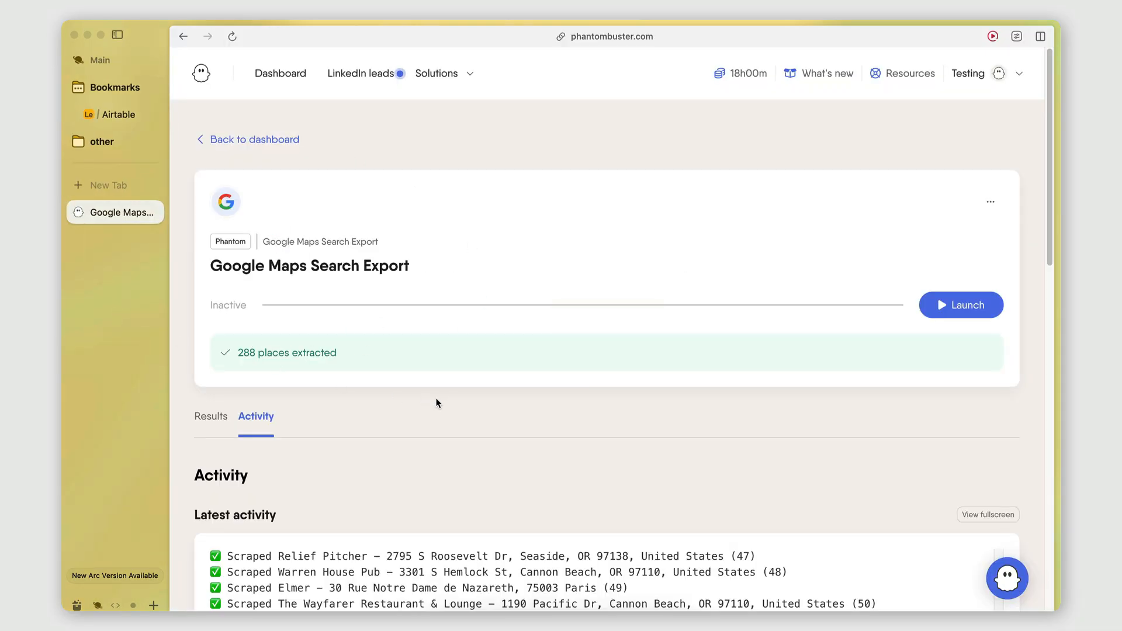
{"action": "scroll", "coordinate": [502, 437], "scroll_direction": "down", "scroll_amount": 2}
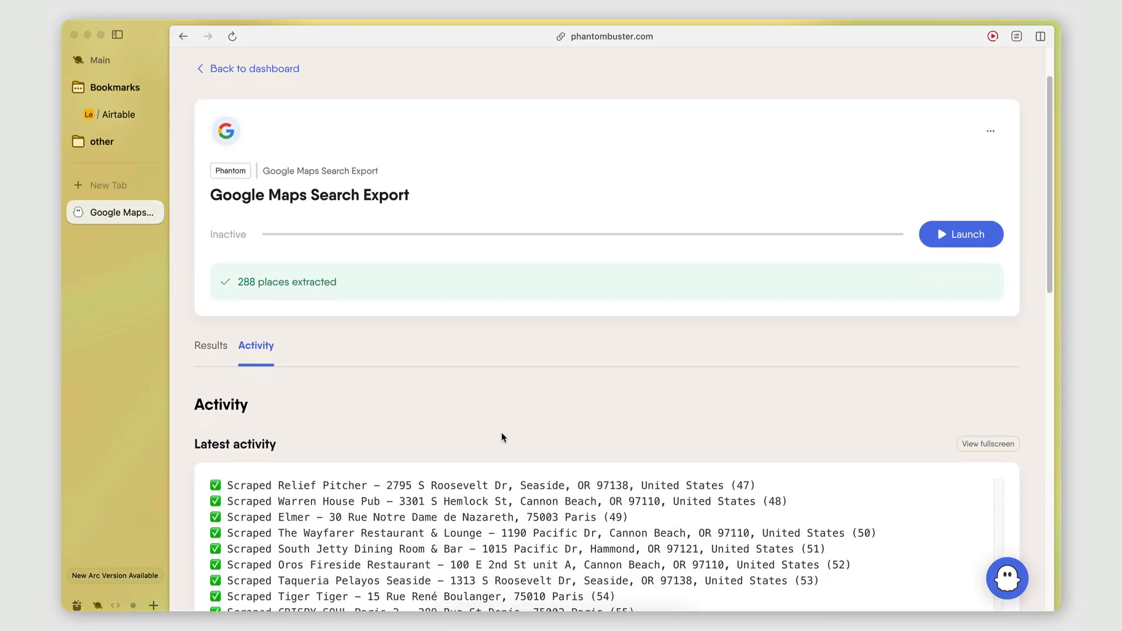
{"action": "scroll", "coordinate": [501, 437], "scroll_direction": "down", "scroll_amount": 3}
{"action": "scroll", "coordinate": [502, 437], "scroll_direction": "up", "scroll_amount": 5}
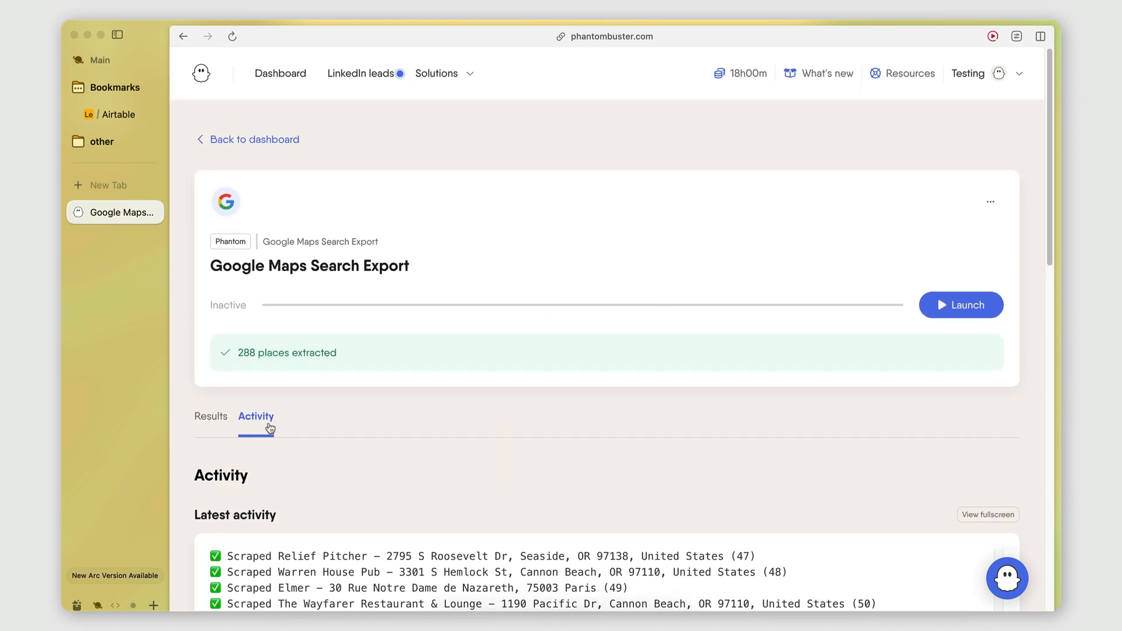
{"action": "scroll", "coordinate": [453, 442], "scroll_direction": "down", "scroll_amount": 4}
Step: Open the Phantom's results, look through the columns of the extracted places, and download the results as a CSV file
{"action": "left_click", "coordinate": [219, 293]}
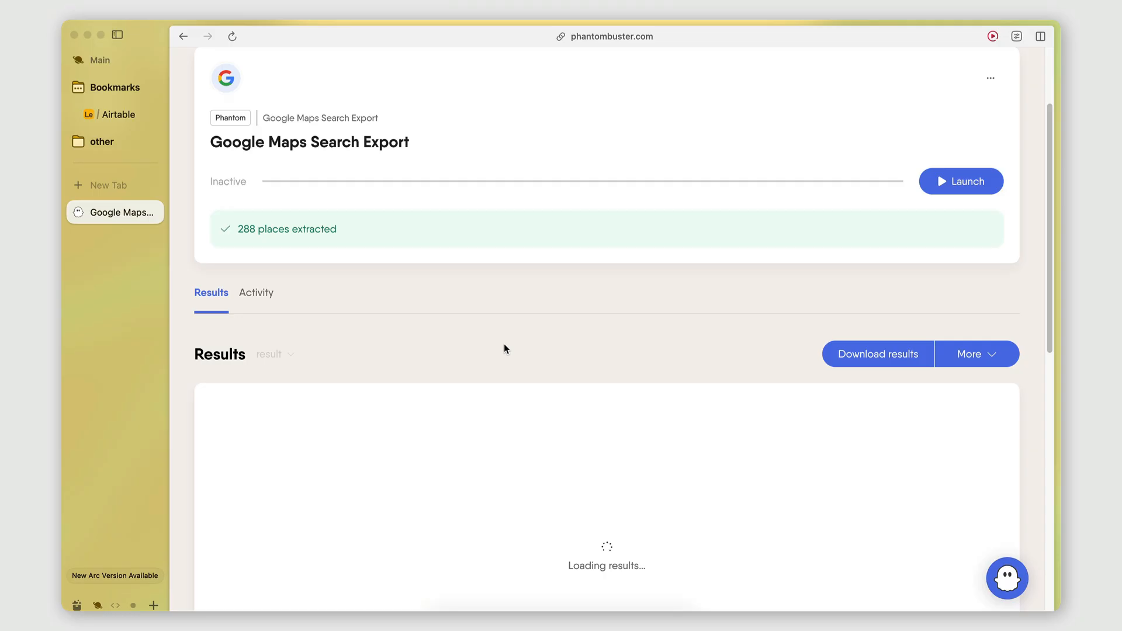
{"action": "scroll", "coordinate": [633, 359], "scroll_direction": "down", "scroll_amount": 2}
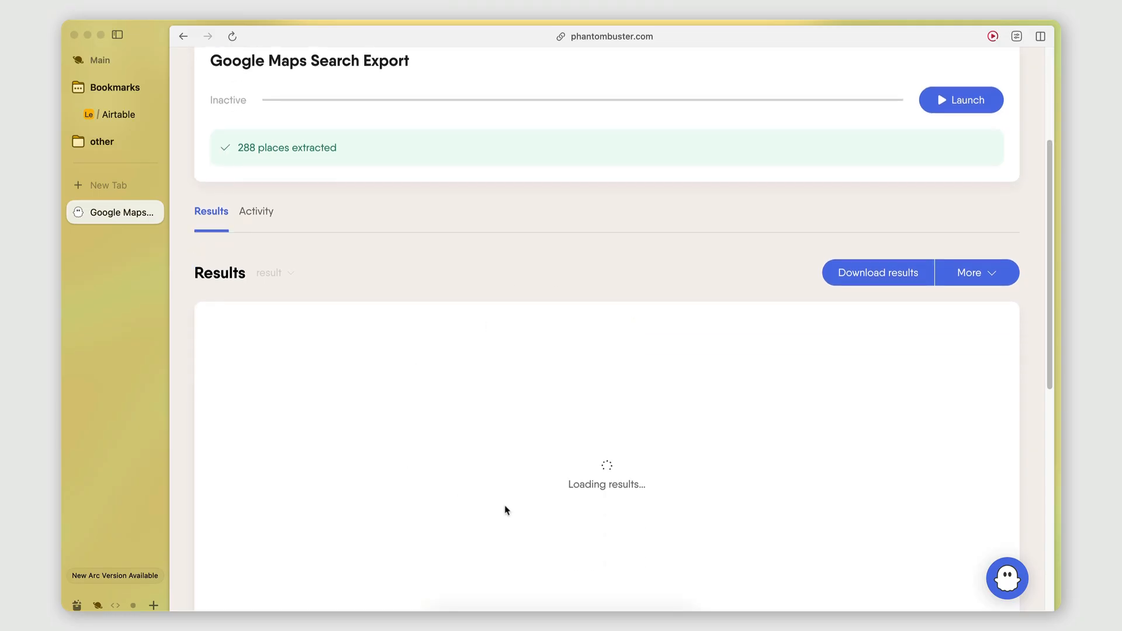
{"action": "scroll", "coordinate": [504, 505], "scroll_direction": "down", "scroll_amount": 3}
{"action": "scroll", "coordinate": [550, 430], "scroll_direction": "right", "scroll_amount": 10}
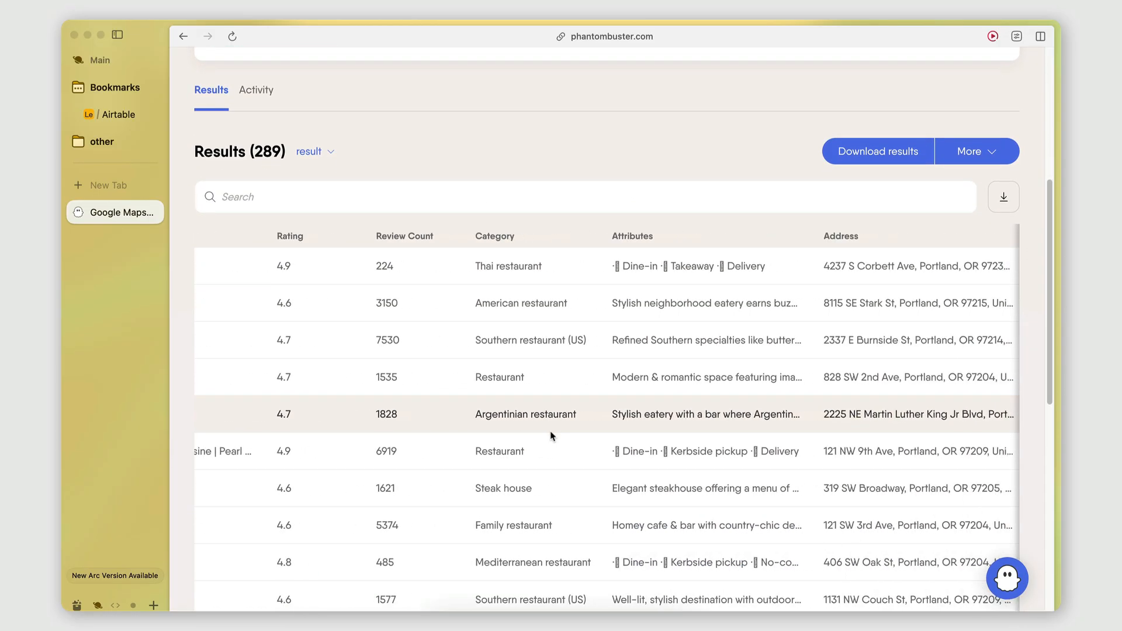
{"action": "scroll", "coordinate": [549, 430], "scroll_direction": "right", "scroll_amount": 15}
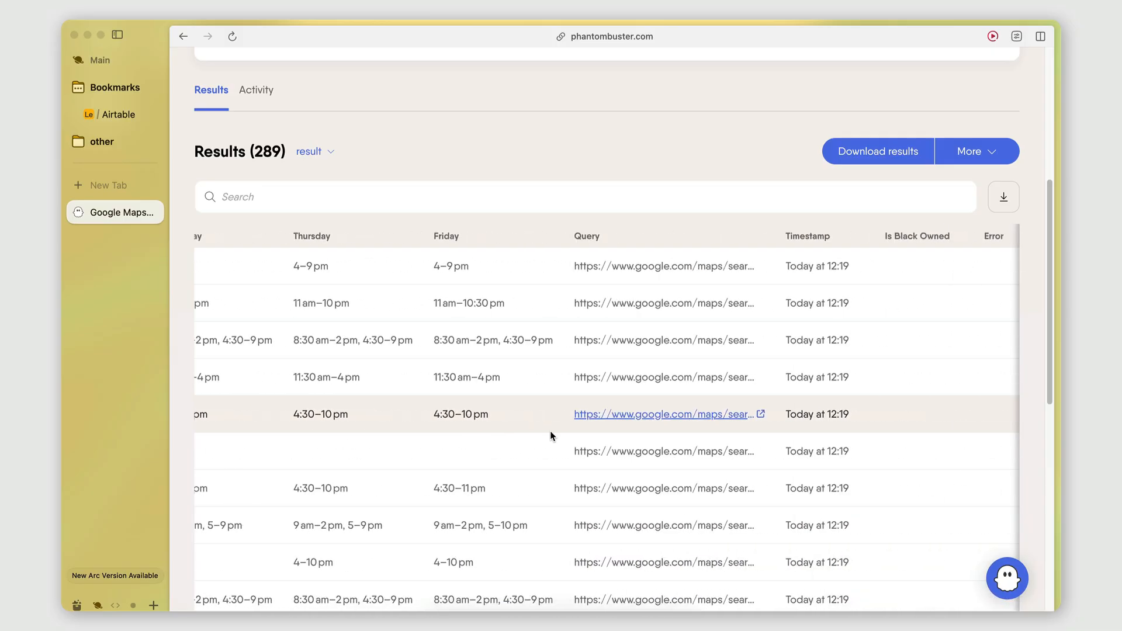
{"action": "scroll", "coordinate": [550, 430], "scroll_direction": "left", "scroll_amount": 10}
{"action": "scroll", "coordinate": [550, 430], "scroll_direction": "left", "scroll_amount": 10}
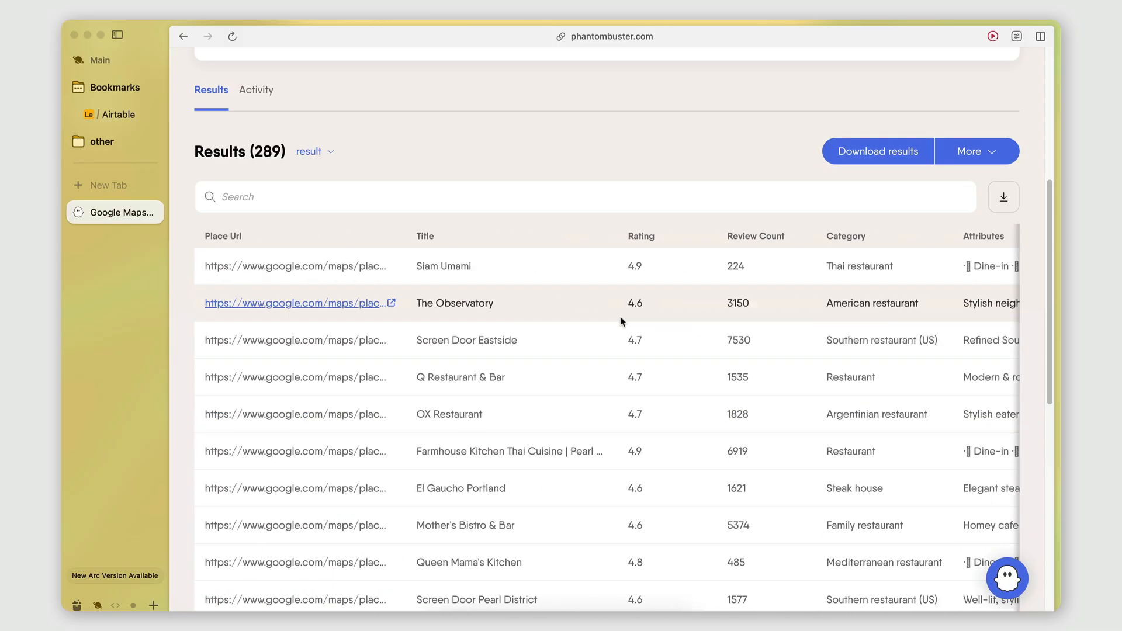
{"action": "left_click", "coordinate": [895, 153]}
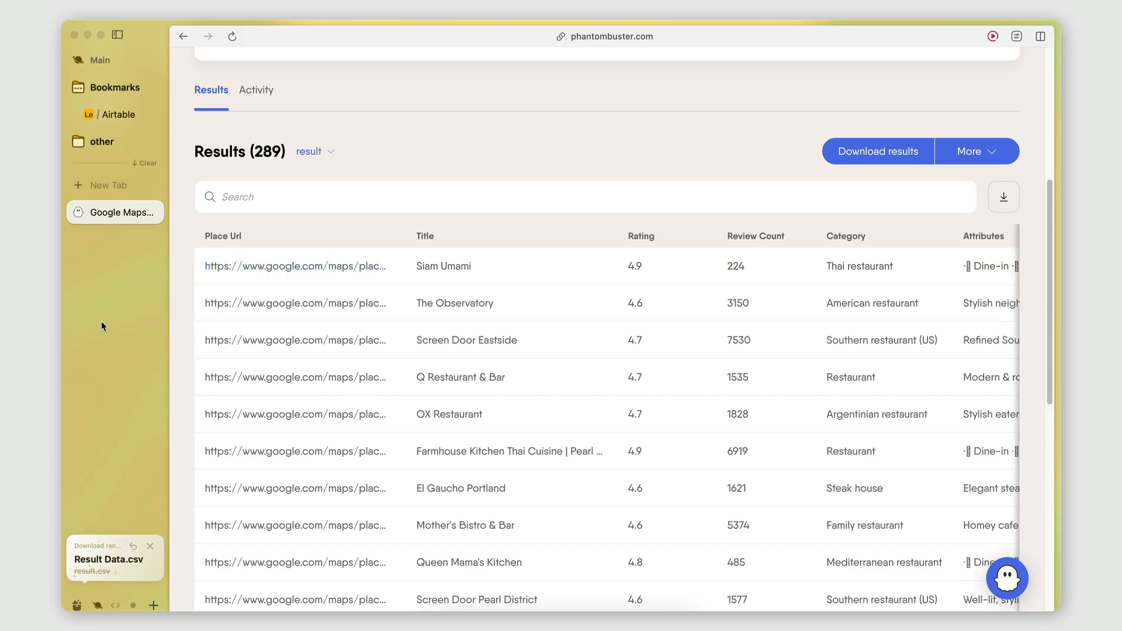
Step: Switch to the Restaurants in Portland spreadsheet and import Google Maps Search Export (2).csv with the Insert new sheet(s) option
{"action": "scroll", "coordinate": [103, 325], "scroll_direction": "right", "scroll_amount": 5}
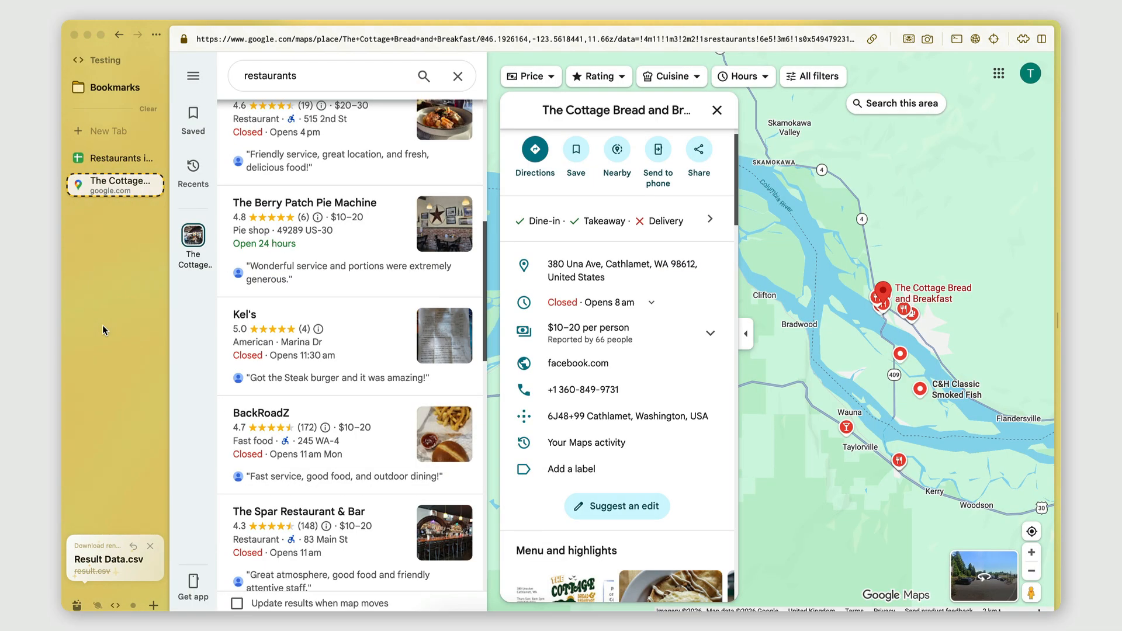
{"action": "left_click", "coordinate": [115, 158]}
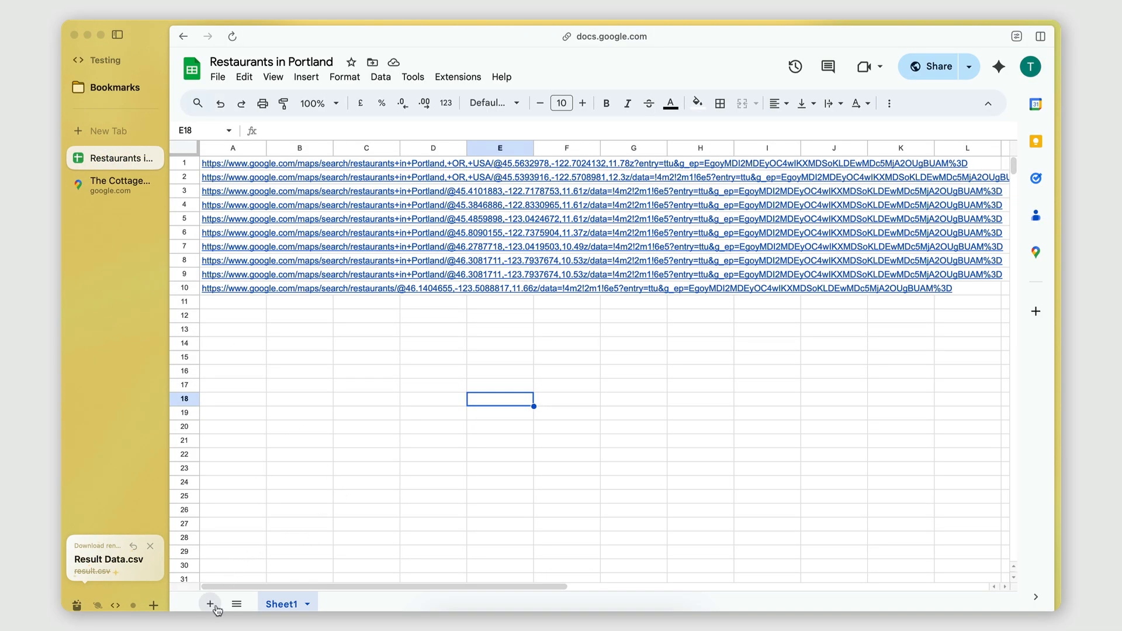
{"action": "left_click", "coordinate": [215, 84]}
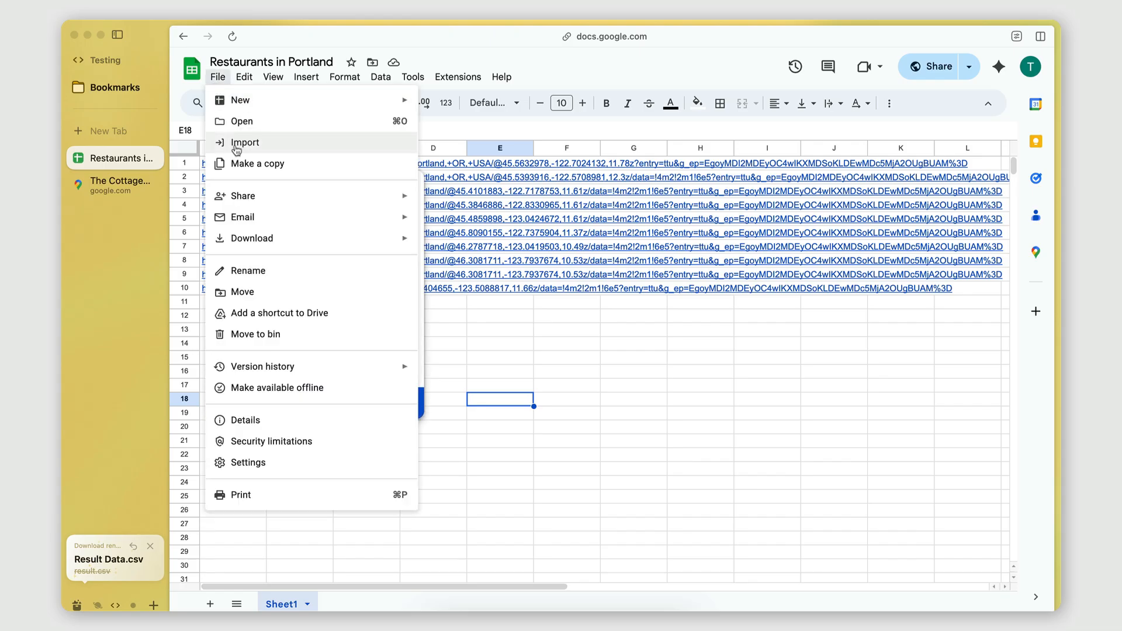
{"action": "left_click", "coordinate": [254, 144]}
{"action": "left_click", "coordinate": [495, 182]}
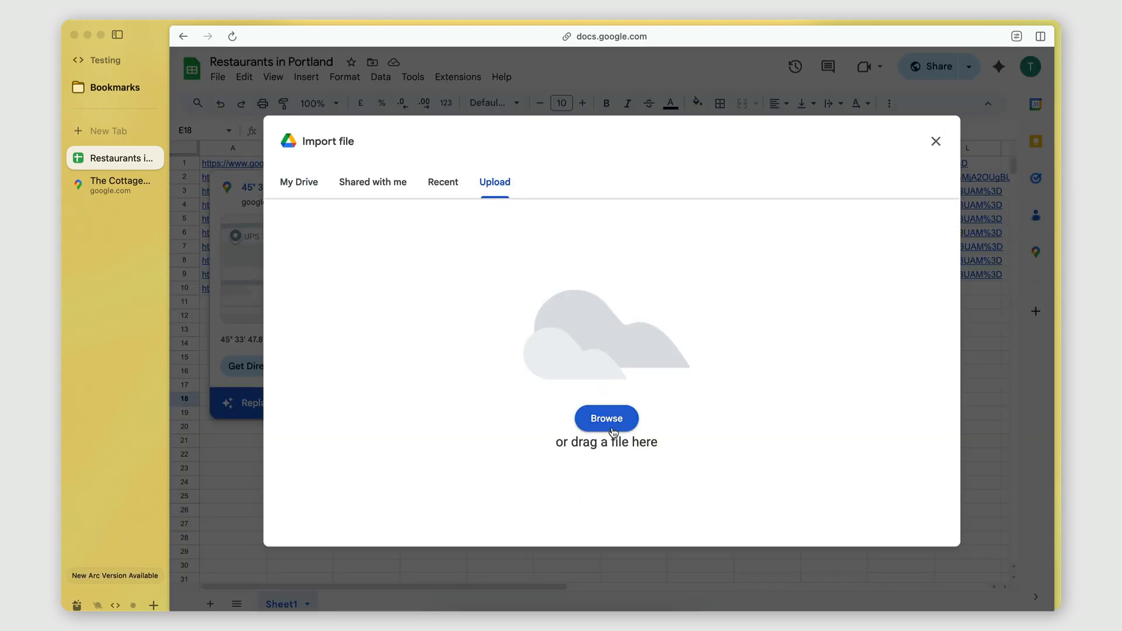
{"action": "left_click", "coordinate": [607, 418]}
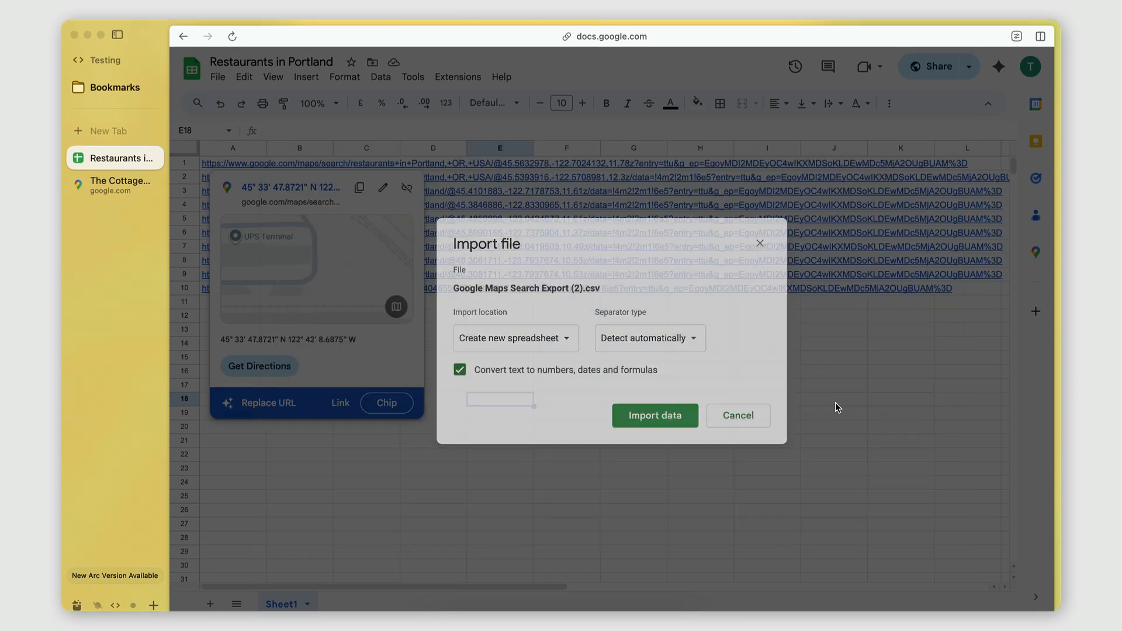
{"action": "left_click", "coordinate": [556, 338]}
{"action": "left_click", "coordinate": [539, 359]}
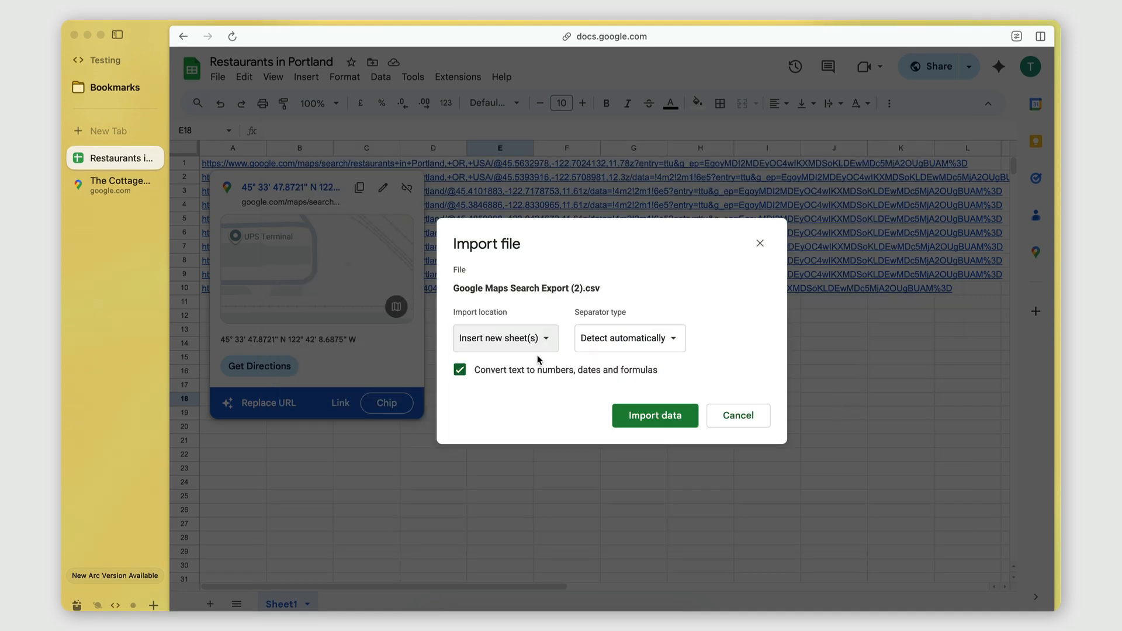
{"action": "left_click", "coordinate": [656, 416]}
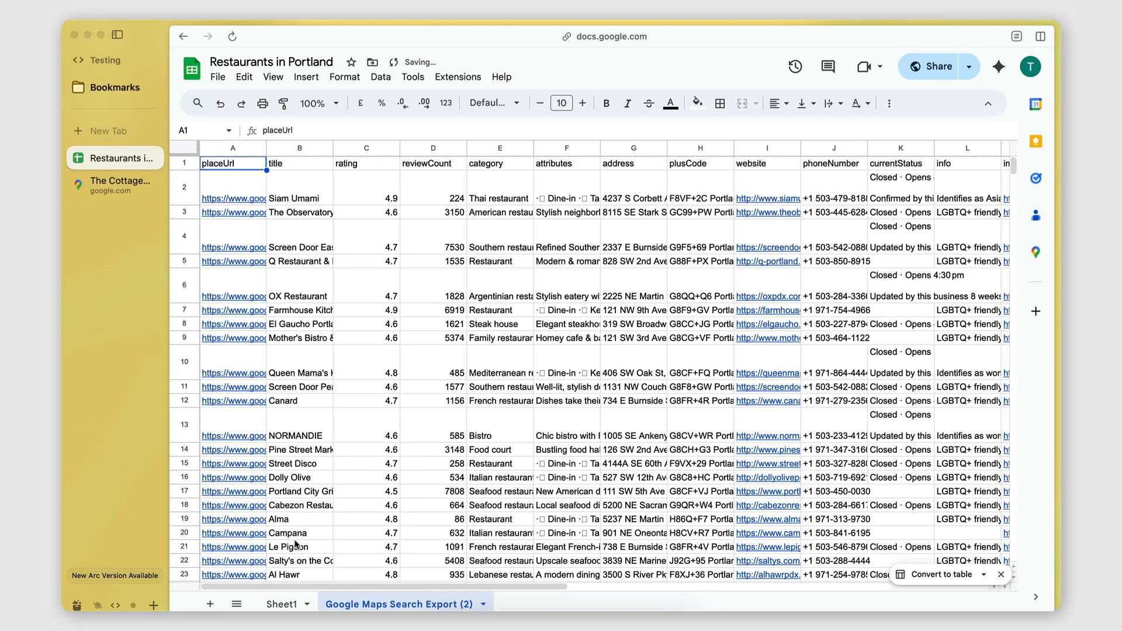
Step: Create a filter on the website column of the imported sheet and show only the (Blanks) rows
{"action": "scroll", "coordinate": [562, 184], "scroll_direction": "right", "scroll_amount": 5}
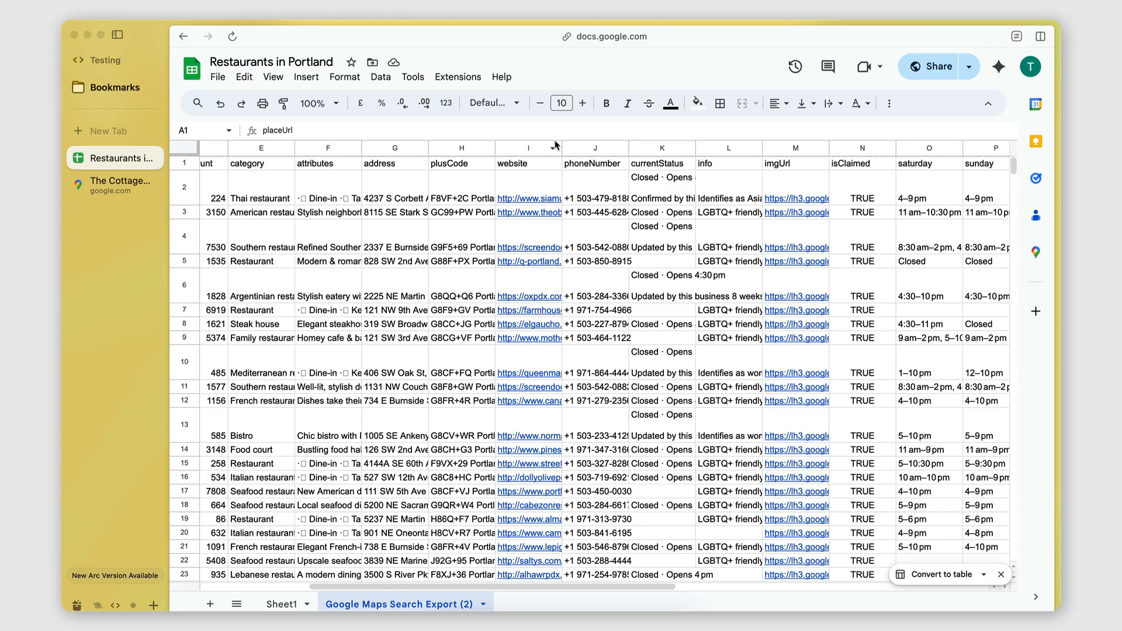
{"action": "left_click", "coordinate": [525, 148]}
{"action": "left_click", "coordinate": [506, 187]}
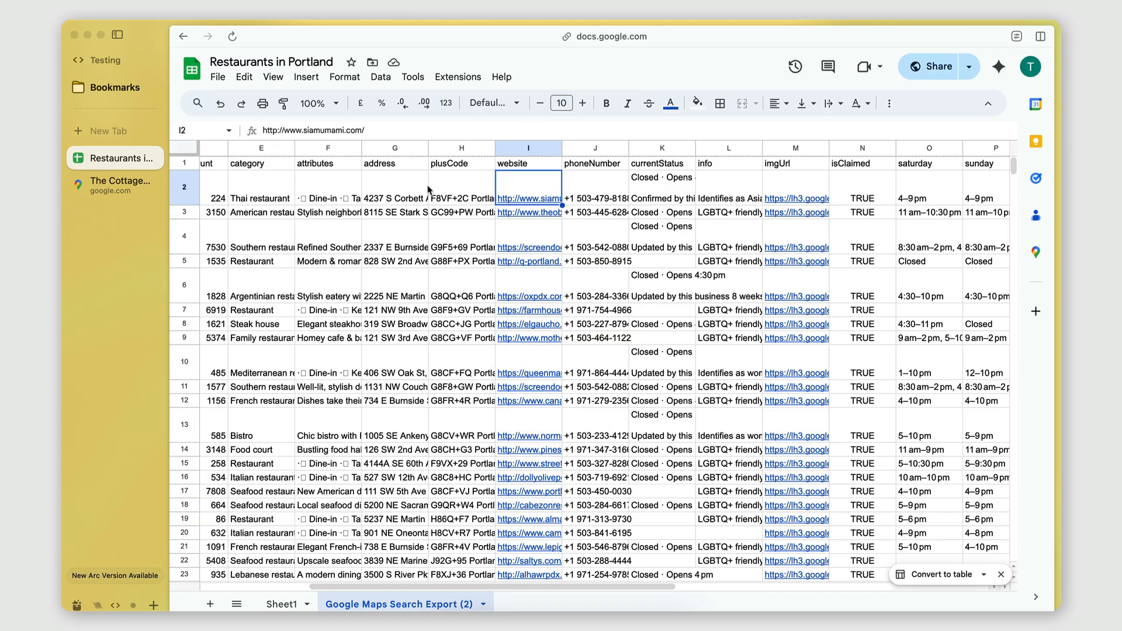
{"action": "left_click", "coordinate": [528, 150]}
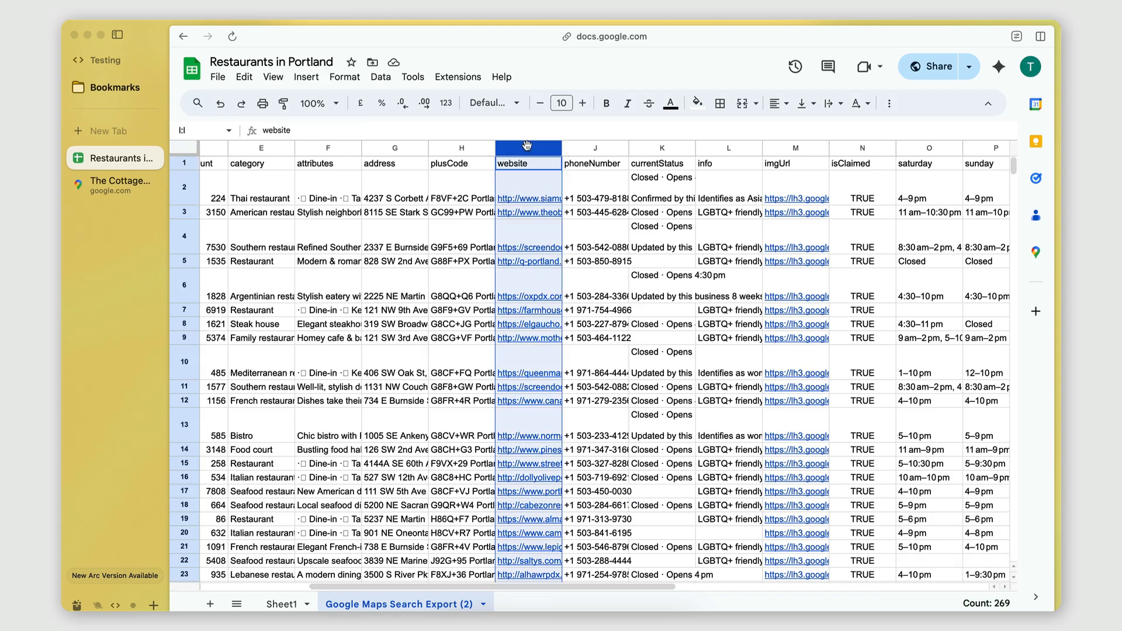
{"action": "left_click", "coordinate": [553, 152]}
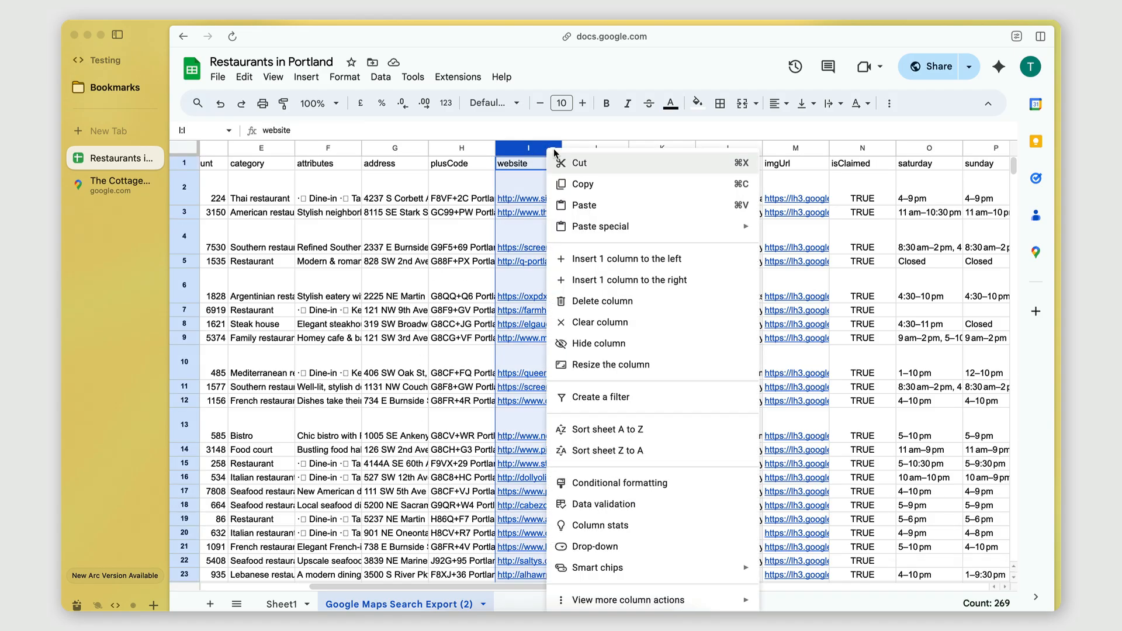
{"action": "left_click", "coordinate": [591, 400]}
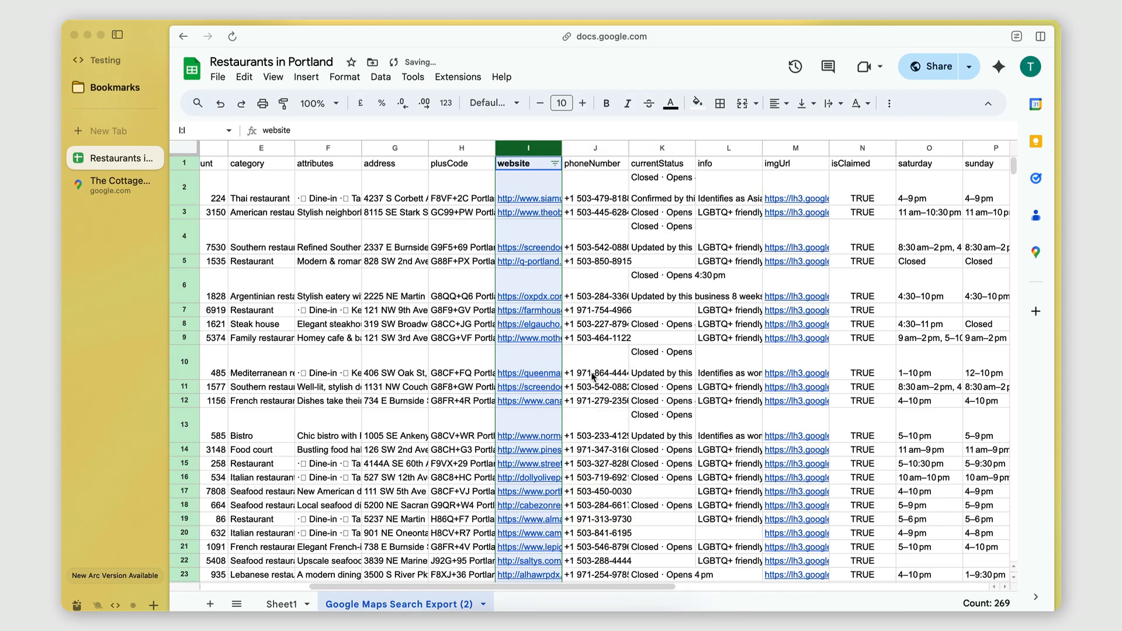
{"action": "left_click", "coordinate": [555, 166]}
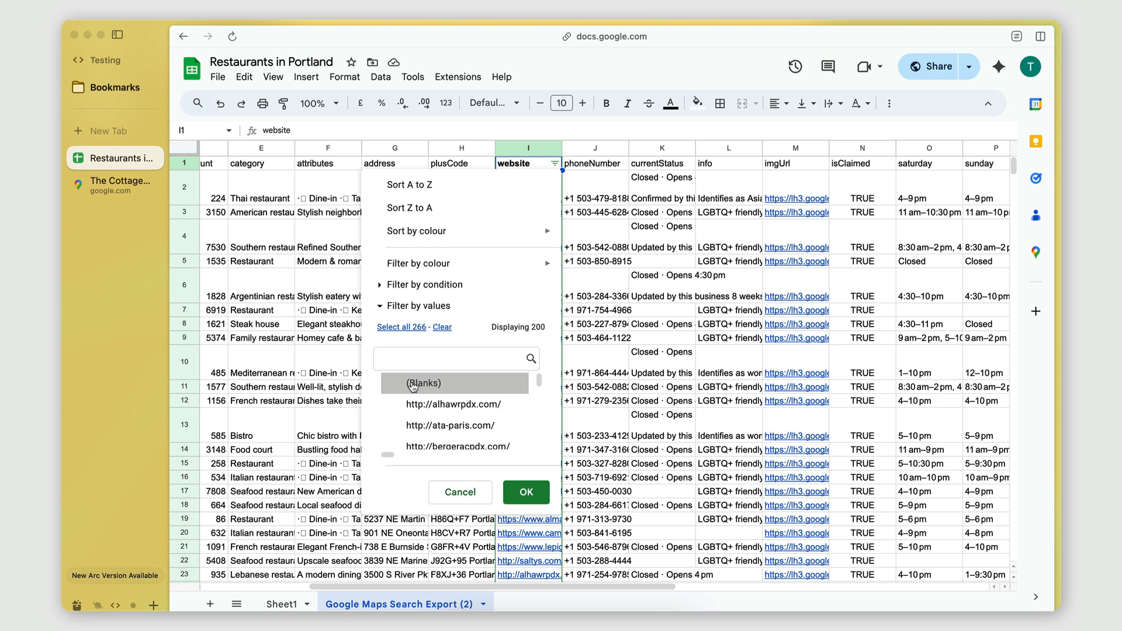
{"action": "left_click", "coordinate": [525, 501]}
Step: Examine the filtered restaurants, checking the website column, row 214 and the phone numbers available for contact
{"action": "scroll", "coordinate": [526, 260], "scroll_direction": "left", "scroll_amount": 2}
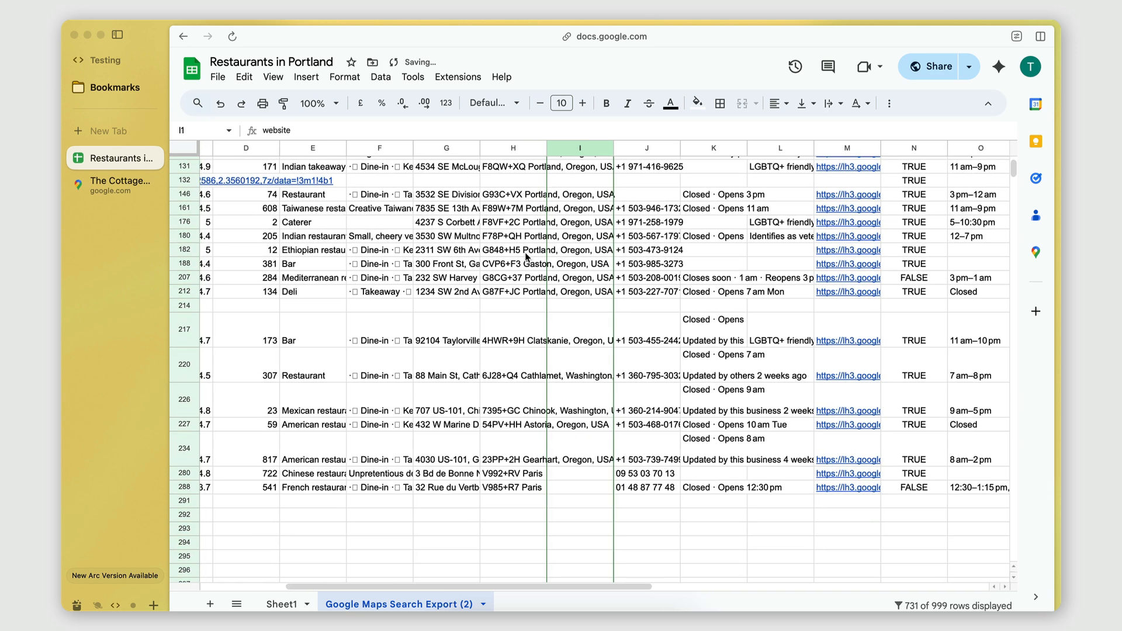
{"action": "left_click_drag", "start_coordinate": [563, 177], "coordinate": [565, 549]}
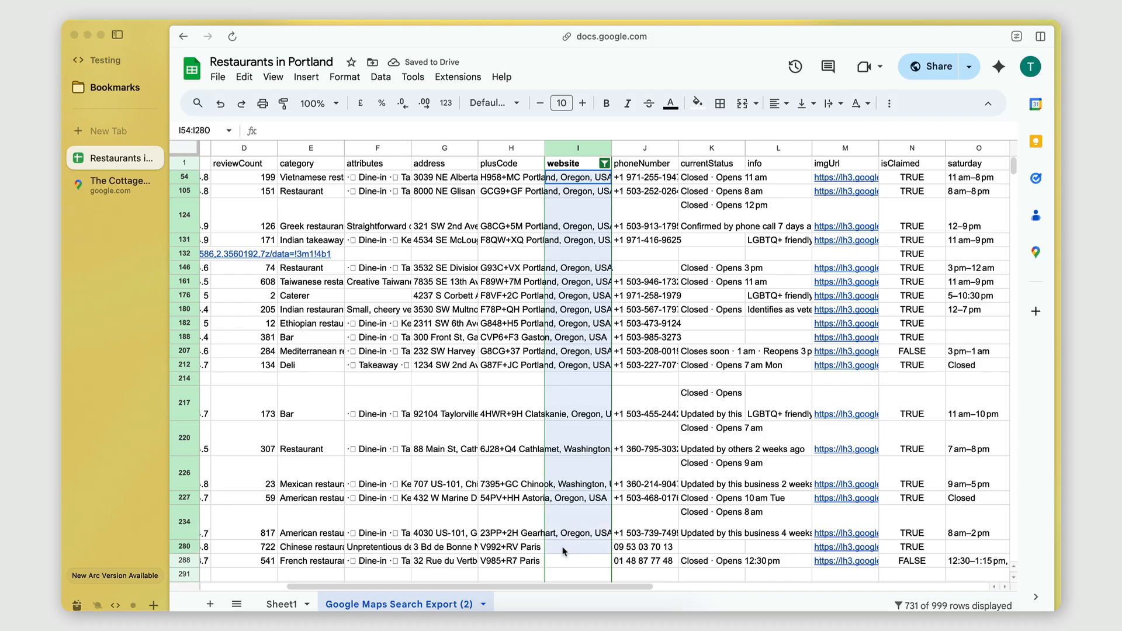
{"action": "left_click", "coordinate": [554, 419]}
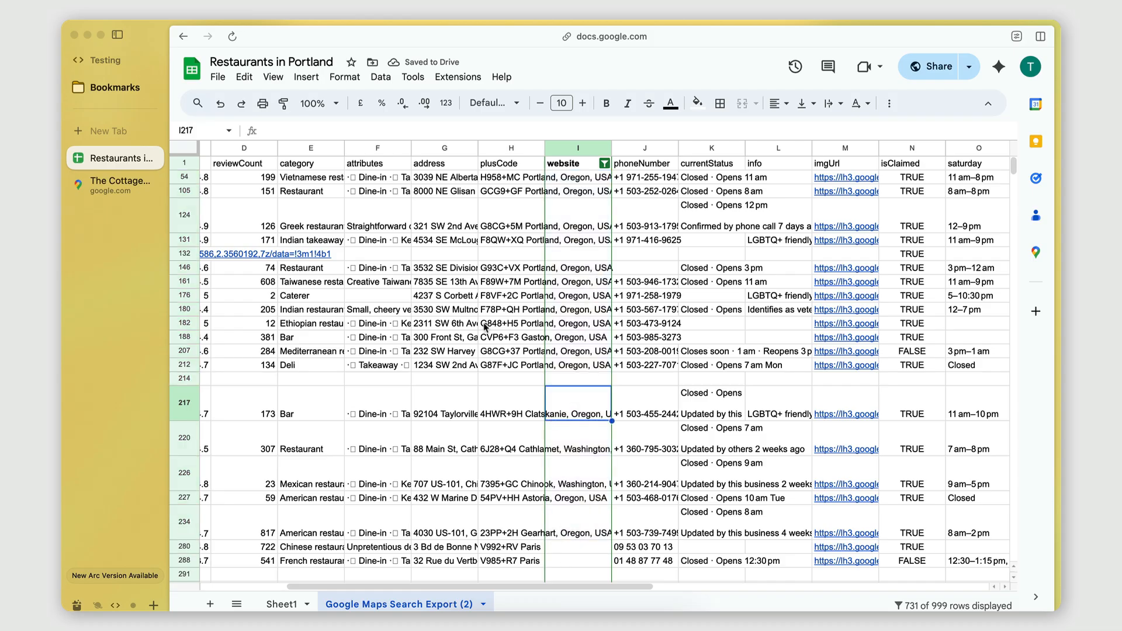
{"action": "scroll", "coordinate": [484, 327], "scroll_direction": "left", "scroll_amount": 3}
{"action": "scroll", "coordinate": [485, 327], "scroll_direction": "right", "scroll_amount": 1}
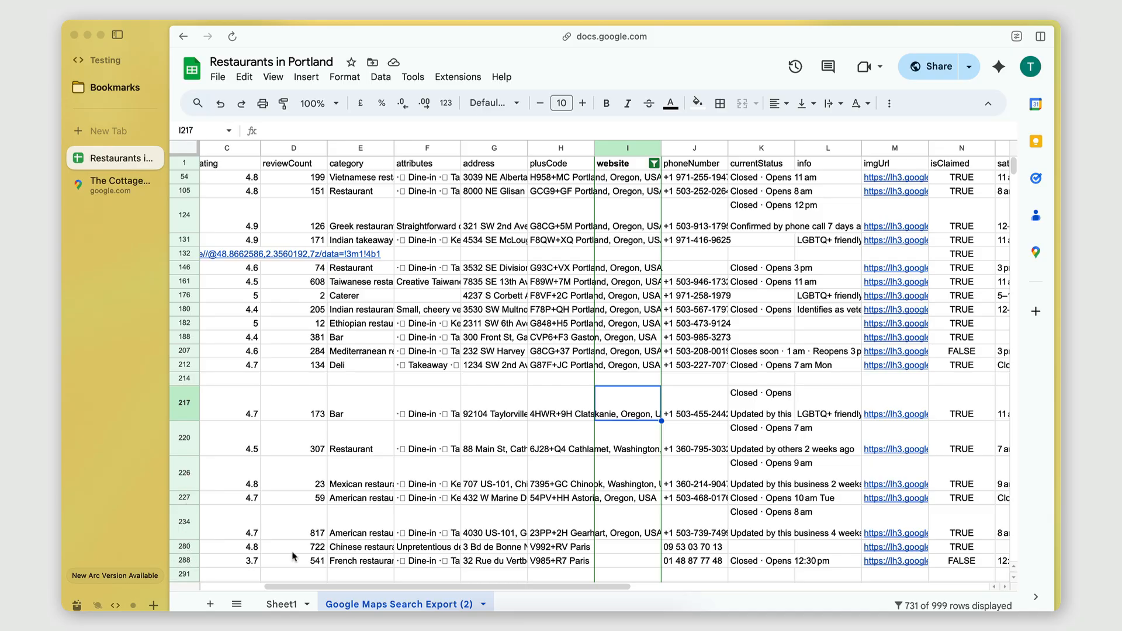
{"action": "left_click_drag", "start_coordinate": [342, 379], "coordinate": [684, 377]}
{"action": "left_click", "coordinate": [688, 379]}
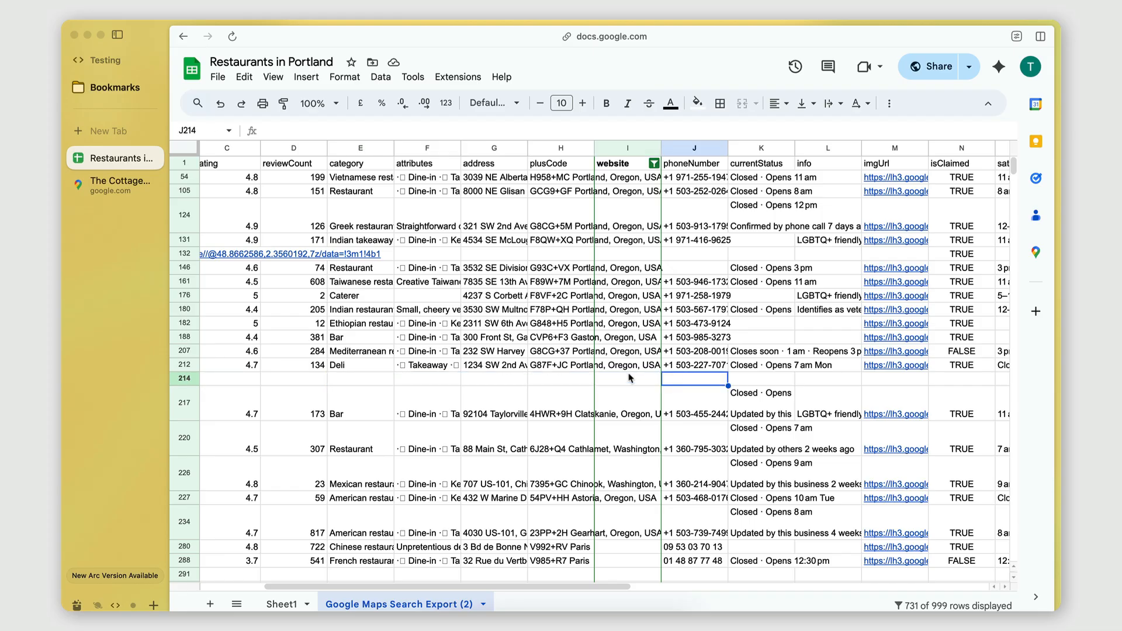
{"action": "scroll", "coordinate": [619, 380], "scroll_direction": "right", "scroll_amount": 2}
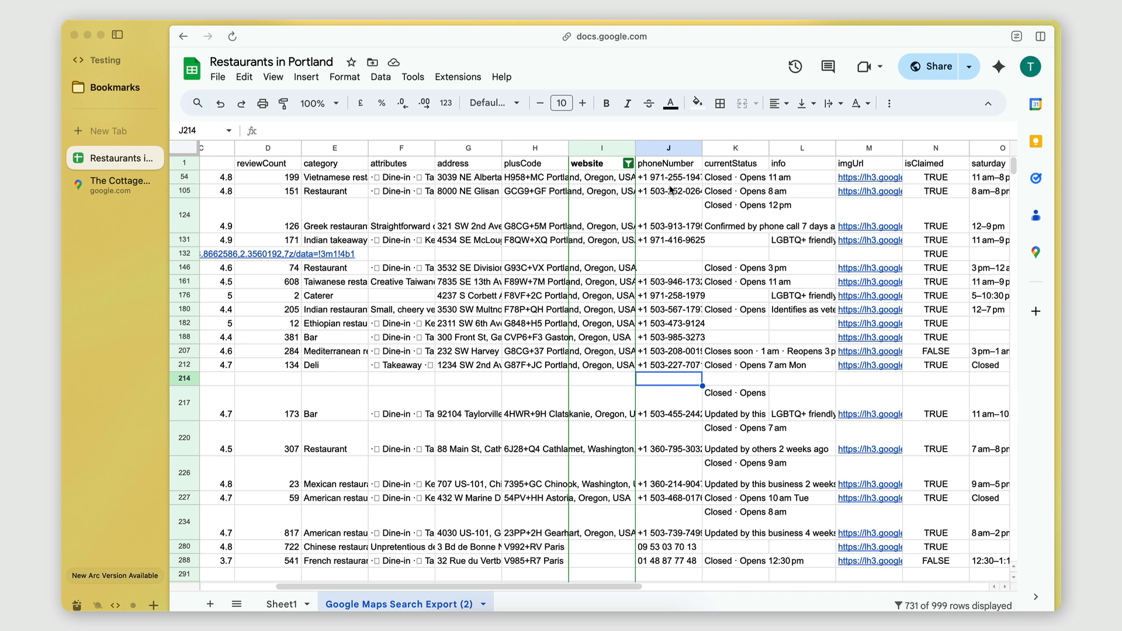
{"action": "left_click_drag", "start_coordinate": [659, 166], "coordinate": [661, 561]}
{"action": "left_click", "coordinate": [682, 310]}
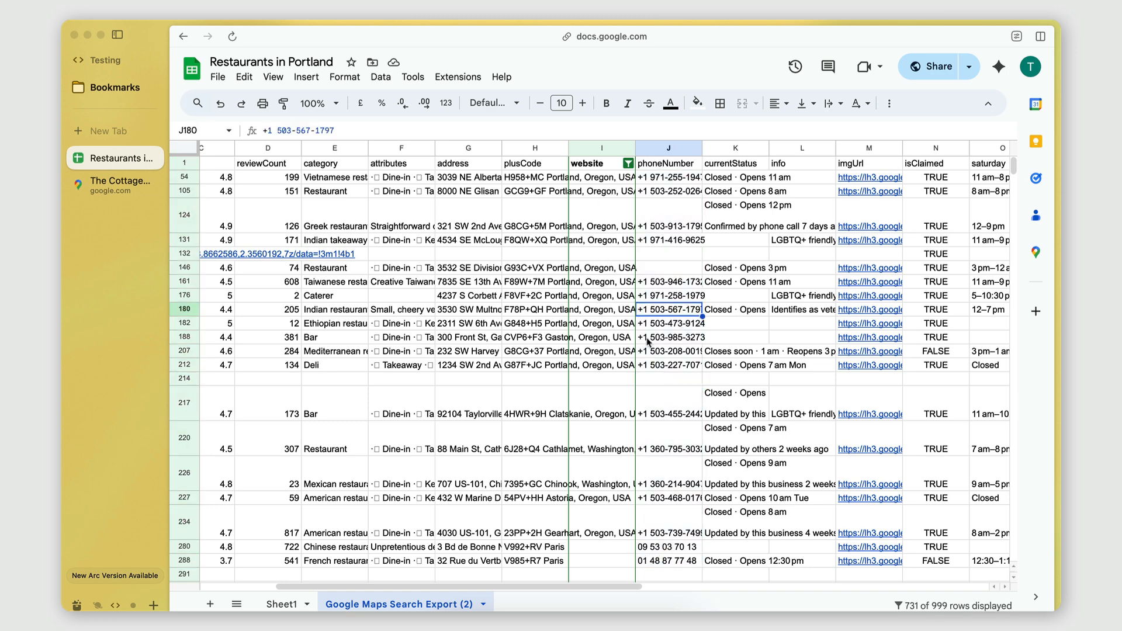
{"action": "left_click", "coordinate": [568, 273]}
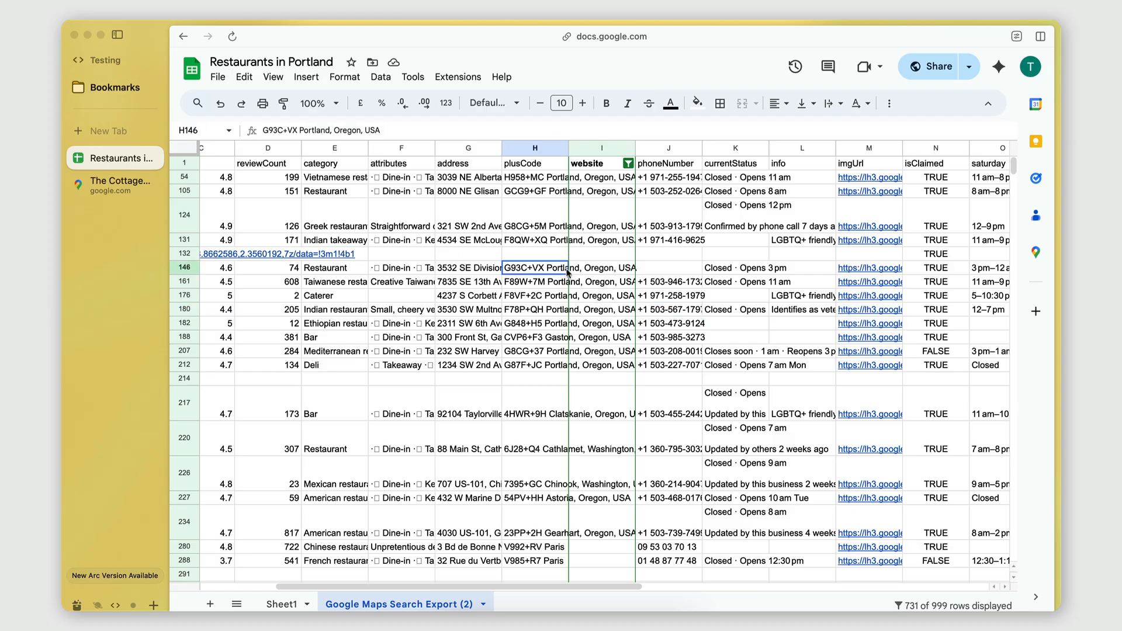
Step: Change the website column's filter to include all values and show only rows where the text contains "facebook"
{"action": "left_click", "coordinate": [628, 164]}
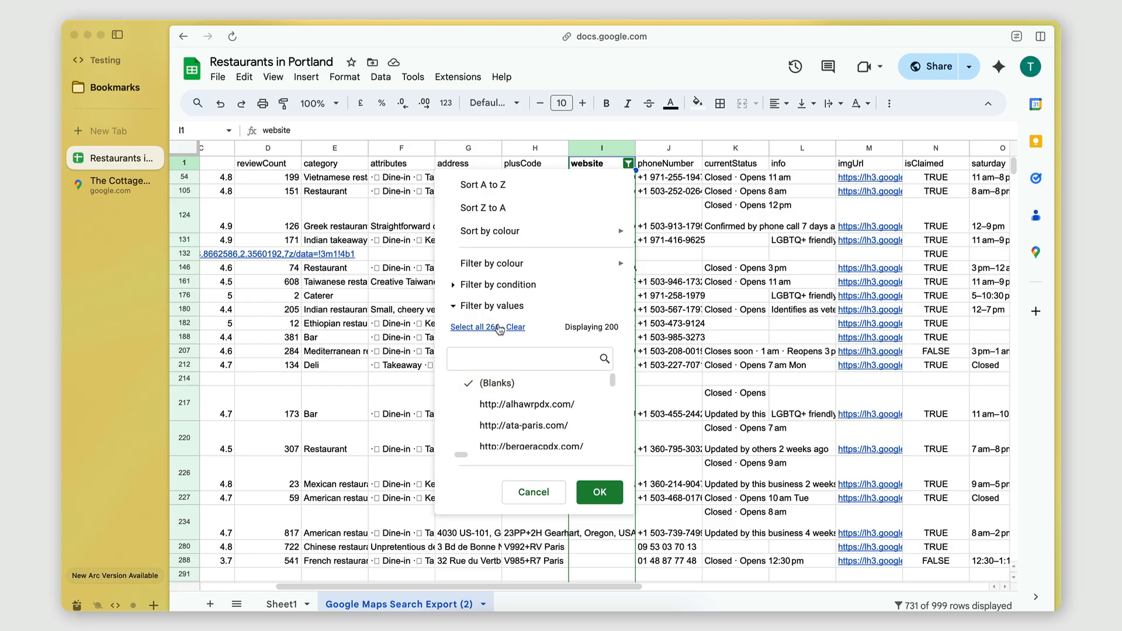
{"action": "left_click", "coordinate": [481, 286]}
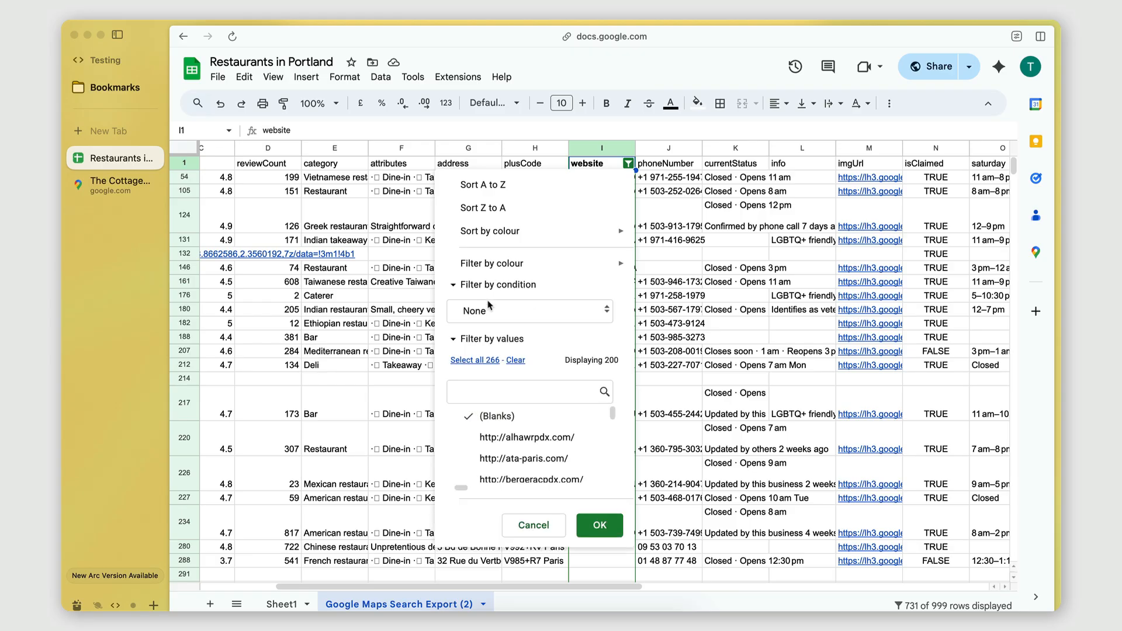
{"action": "left_click", "coordinate": [466, 363]}
{"action": "left_click", "coordinate": [517, 310]}
{"action": "left_click", "coordinate": [515, 352]}
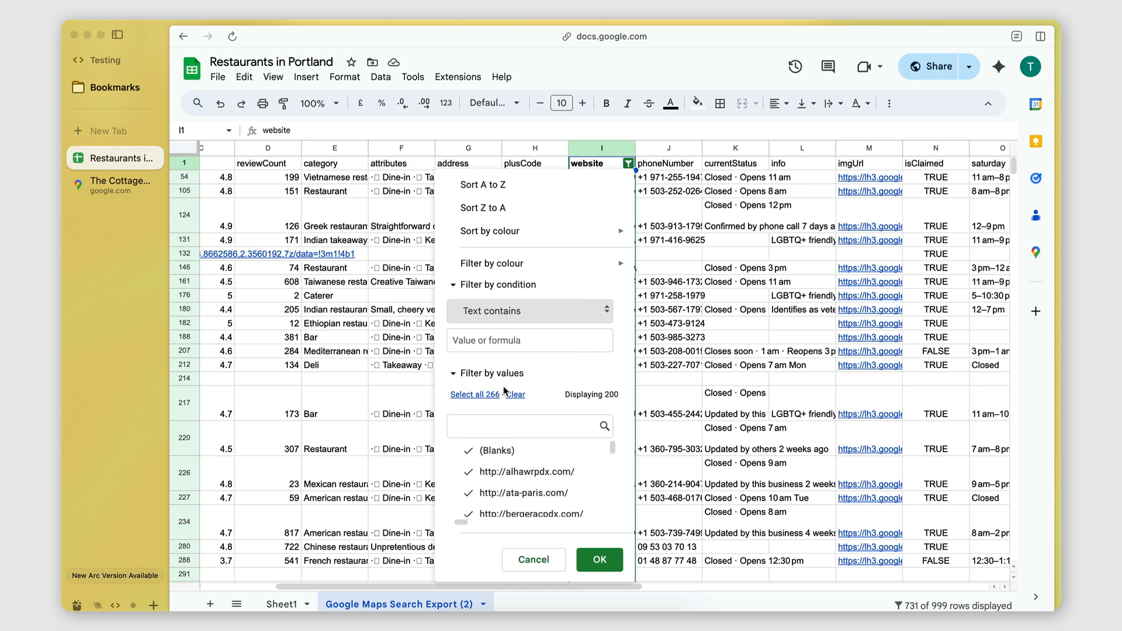
{"action": "left_click", "coordinate": [498, 348]}
{"action": "type", "text": "facebook"}
{"action": "left_click", "coordinate": [600, 560]}
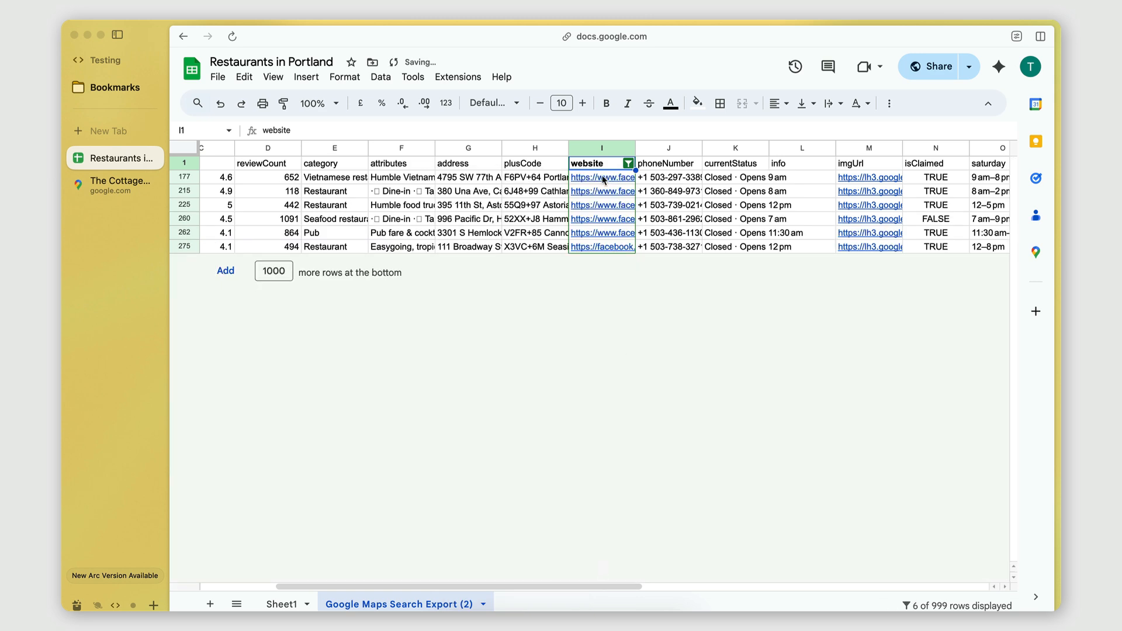
Step: Widen the website column and change its filter to show only rows where the text contains "instagram"
{"action": "left_click_drag", "start_coordinate": [636, 148], "coordinate": [682, 148]}
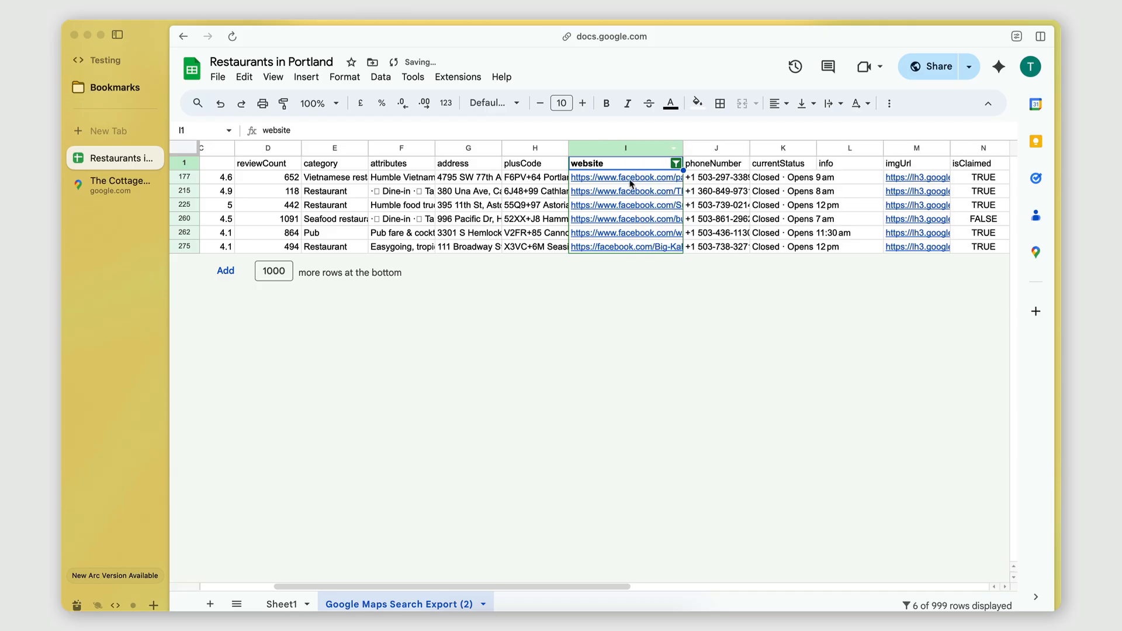
{"action": "mouse_move", "coordinate": [630, 206]}
{"action": "left_click", "coordinate": [676, 163]}
{"action": "left_click", "coordinate": [498, 339]}
{"action": "key", "text": "super+a"}
{"action": "type", "text": "instagr"}
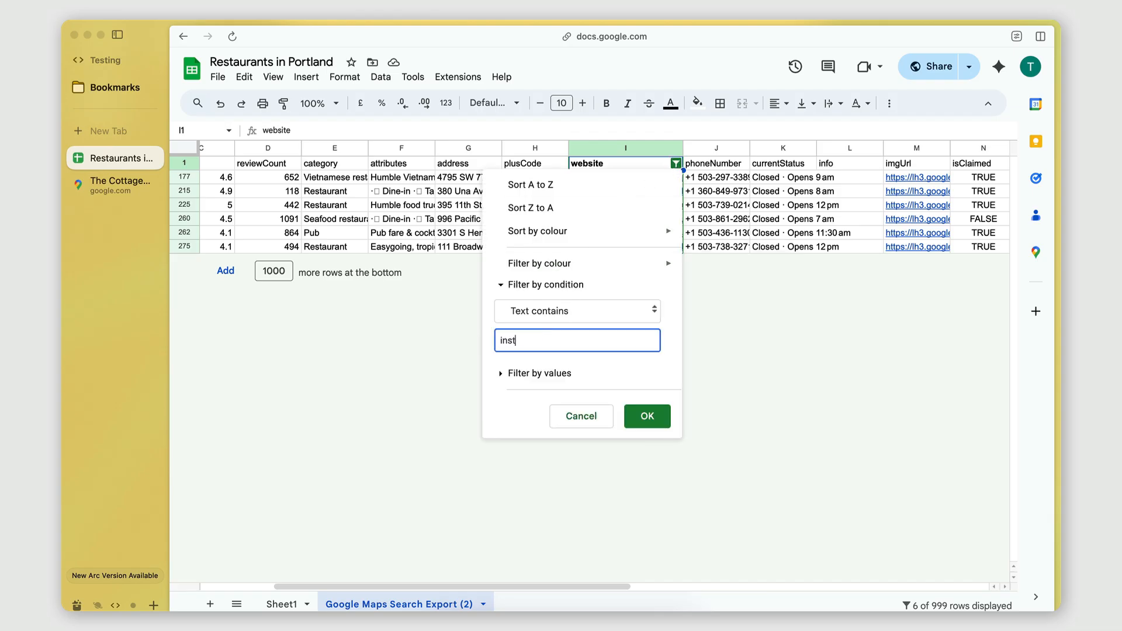
{"action": "left_click", "coordinate": [637, 407]}
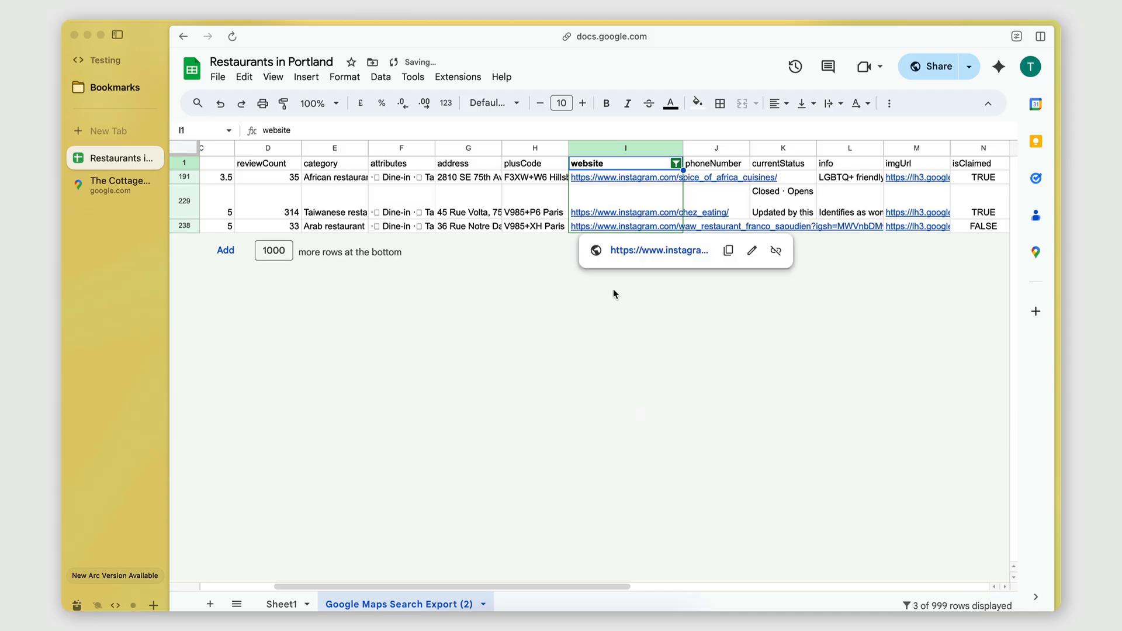
Step: Calculate (29/288)*100 in the desktop launcher's calculator and return to the website column of the filtered sheet
{"action": "key", "text": "alt+space"}
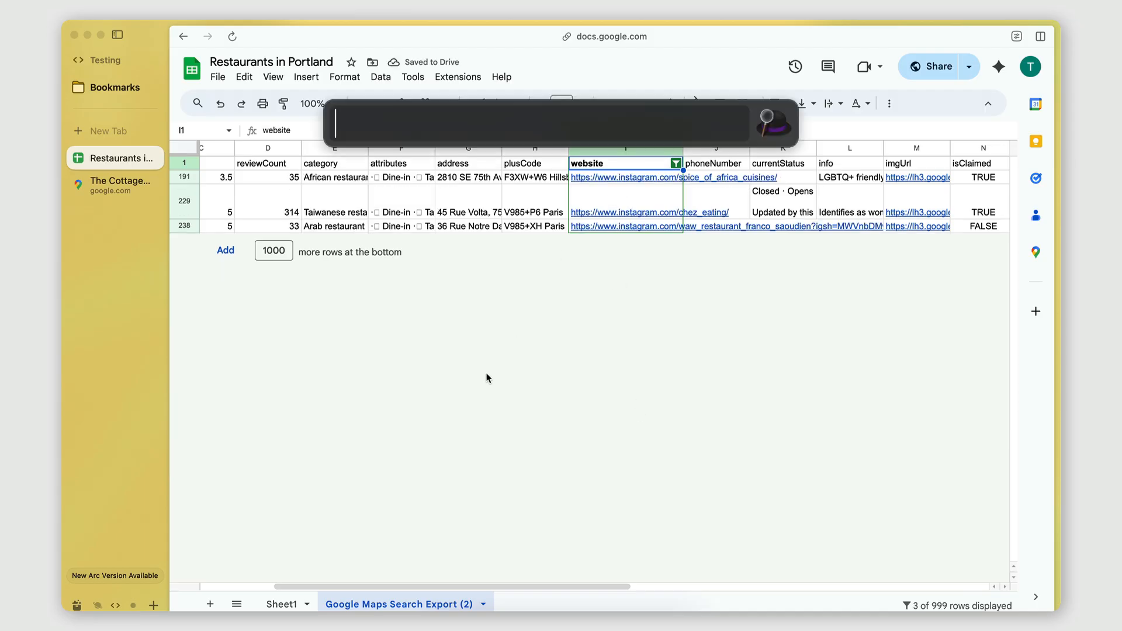
{"action": "type", "text": "29/"}
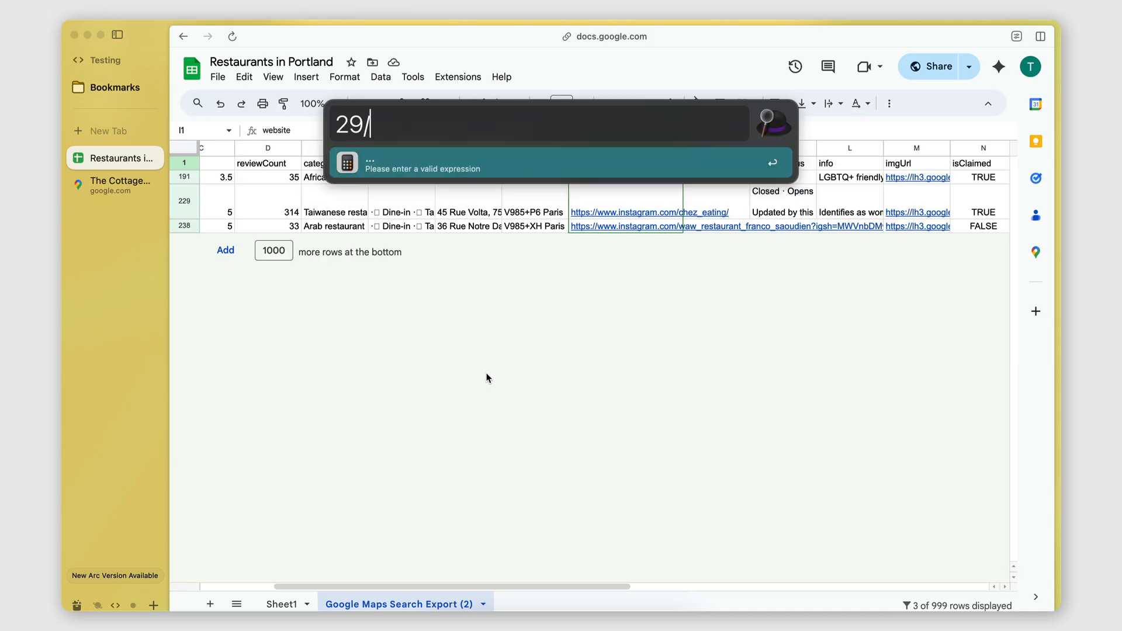
{"action": "type", "text": "288"}
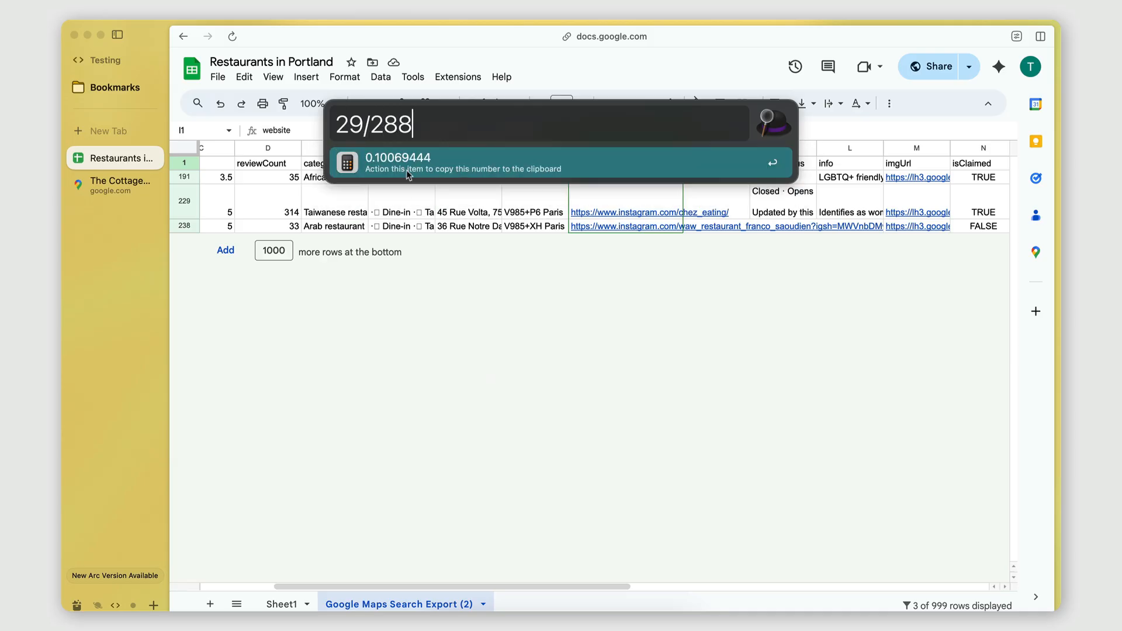
{"action": "type", "text": "("}
{"action": "left_click", "coordinate": [471, 133]}
{"action": "type", "text": ")*1000"}
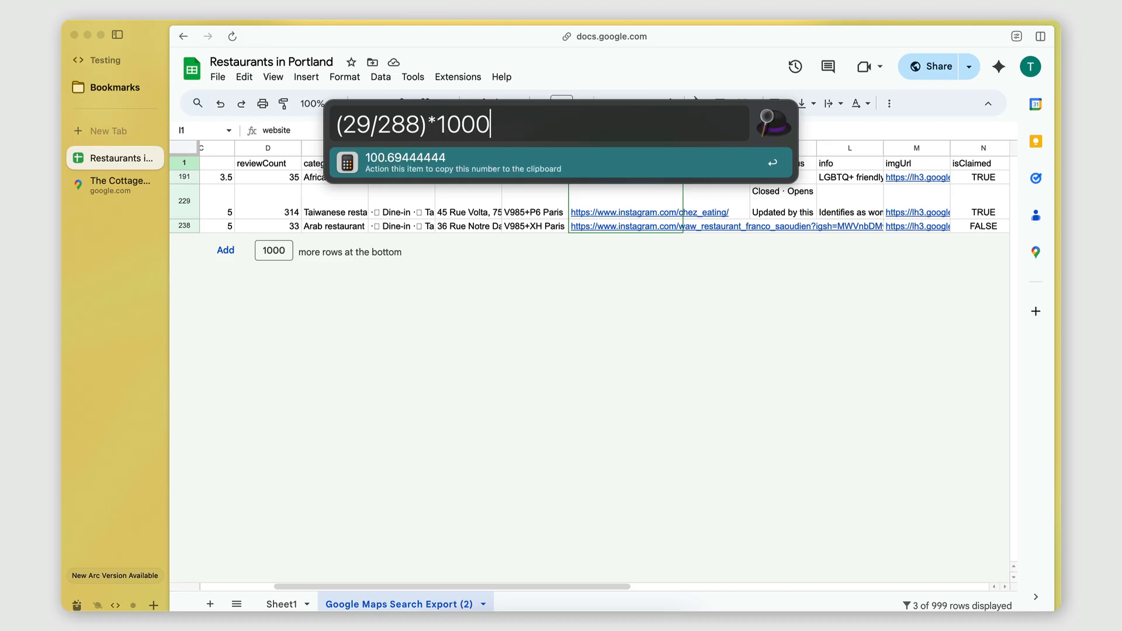
{"action": "key", "text": "BackSpace"}
{"action": "key", "text": "Return"}
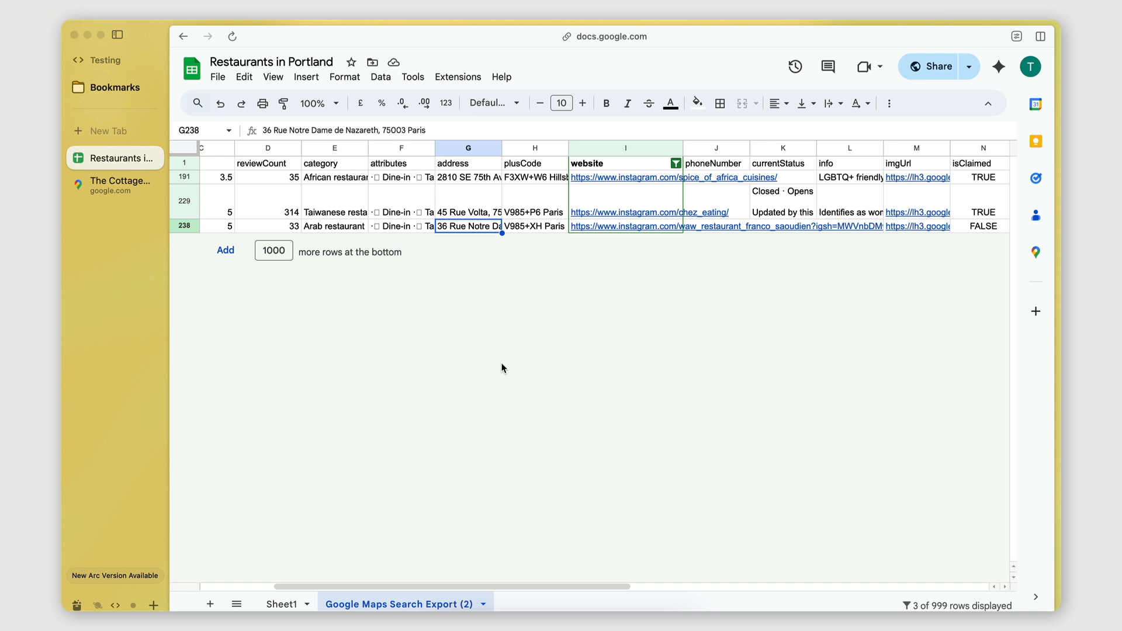
{"action": "left_click", "coordinate": [601, 325]}
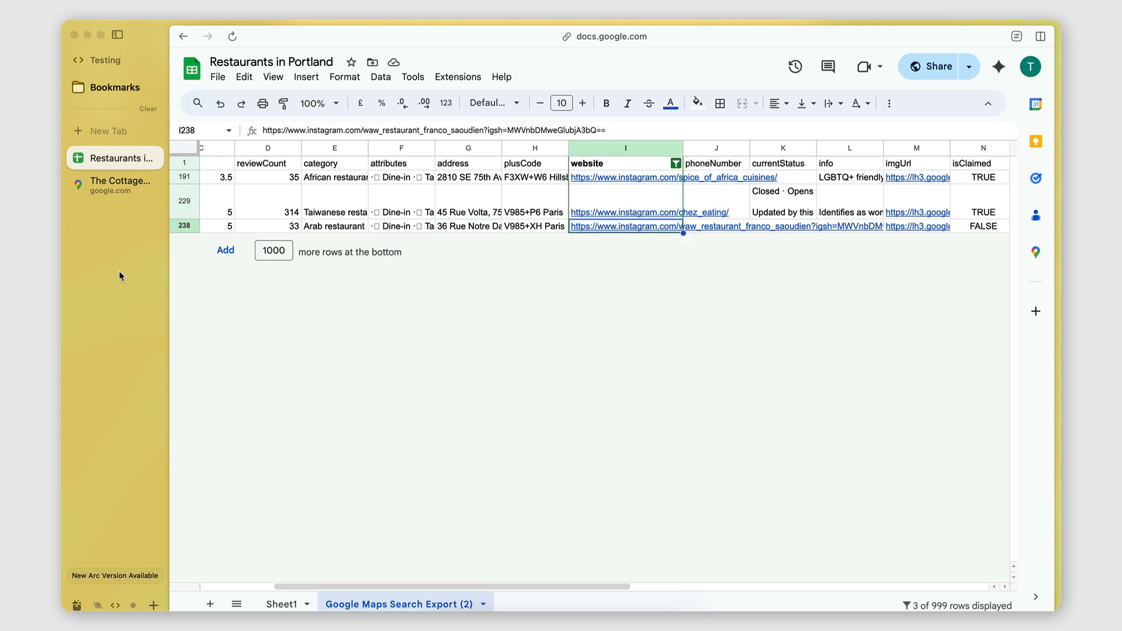
Step: Switch to the Google Maps Search Export phantom in PhantomBuster and examine the latest run's activity log and duration
{"action": "scroll", "coordinate": [119, 272], "scroll_direction": "left", "scroll_amount": 5}
{"action": "scroll", "coordinate": [366, 244], "scroll_direction": "down", "scroll_amount": 1}
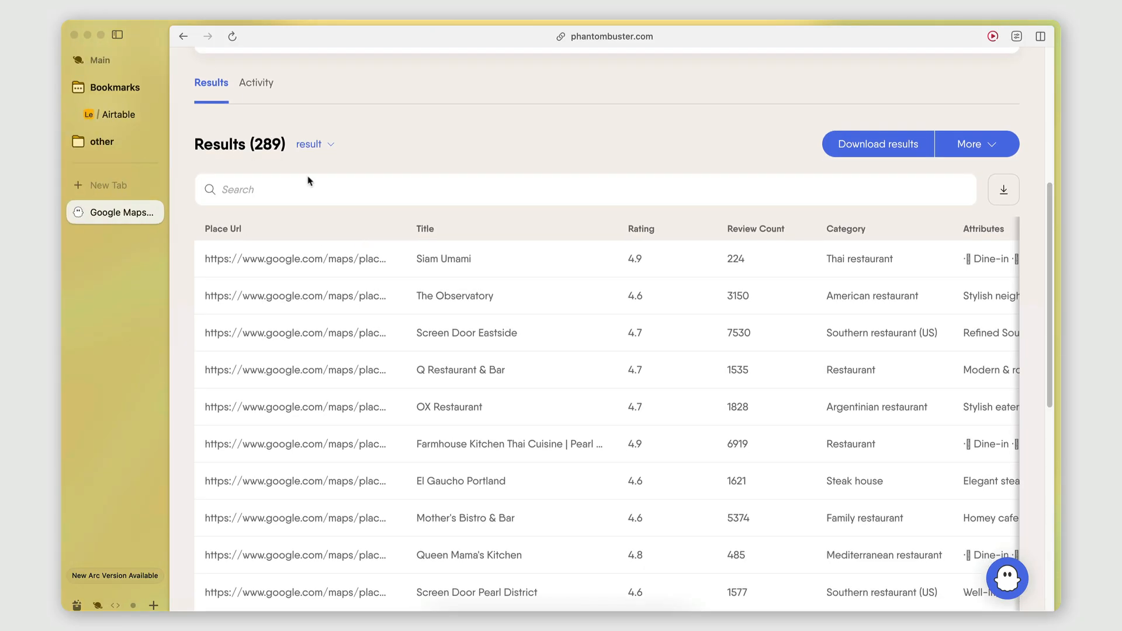
{"action": "left_click", "coordinate": [247, 86]}
{"action": "scroll", "coordinate": [405, 403], "scroll_direction": "down", "scroll_amount": 5}
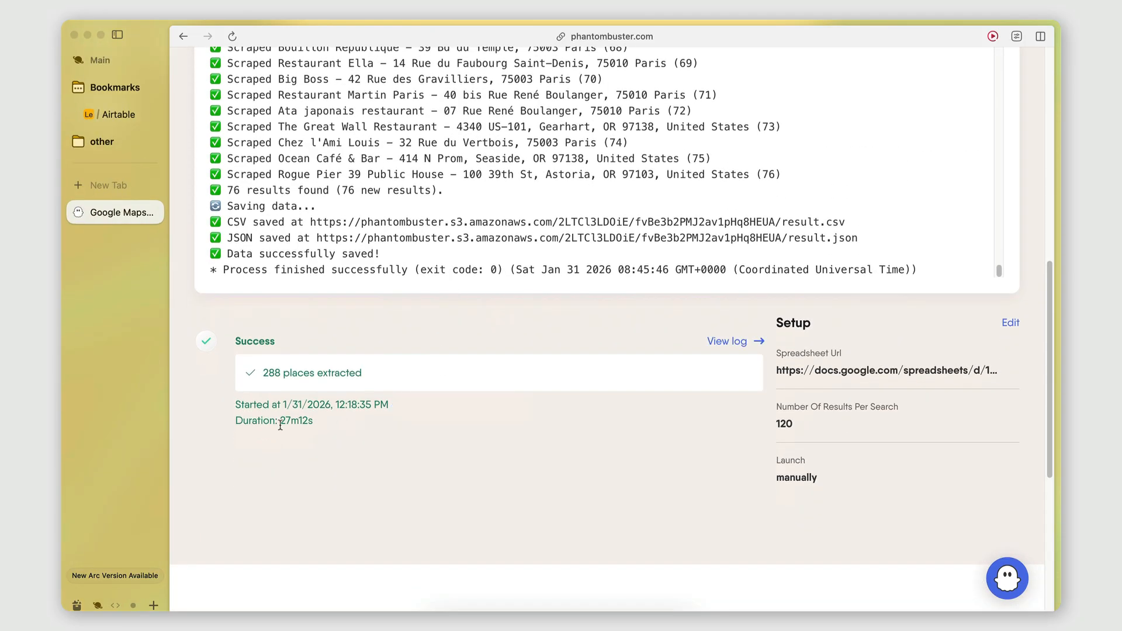
{"action": "scroll", "coordinate": [383, 453], "scroll_direction": "up", "scroll_amount": 5}
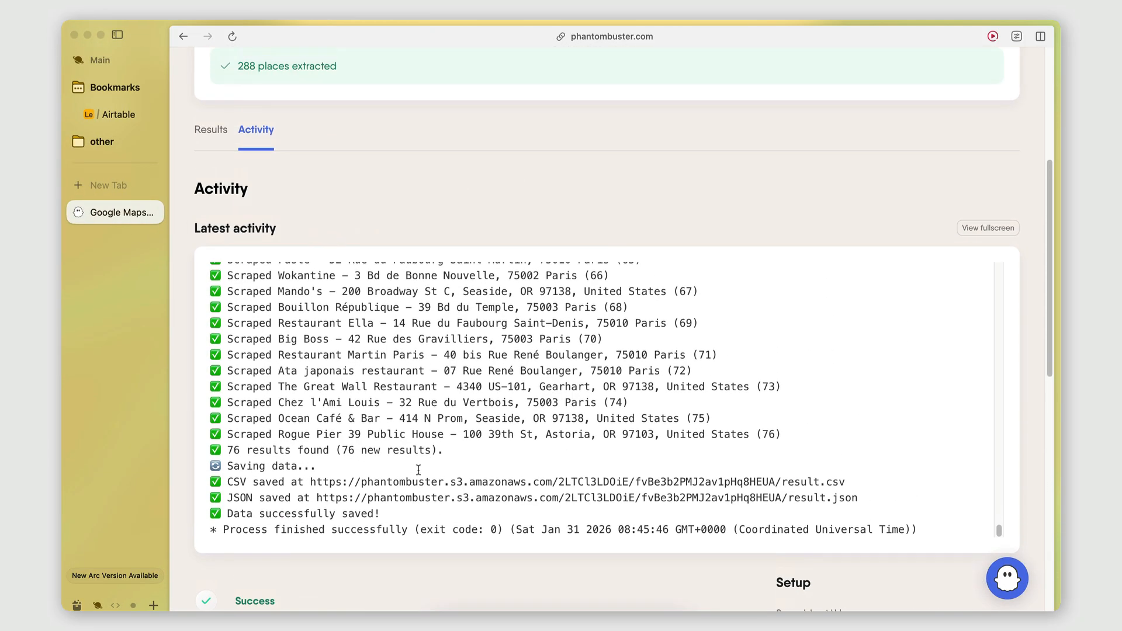
Step: Return to the Restaurants in Portland spreadsheet and review the Google Maps search URLs on Sheet1
{"action": "scroll", "coordinate": [131, 270], "scroll_direction": "right", "scroll_amount": 5}
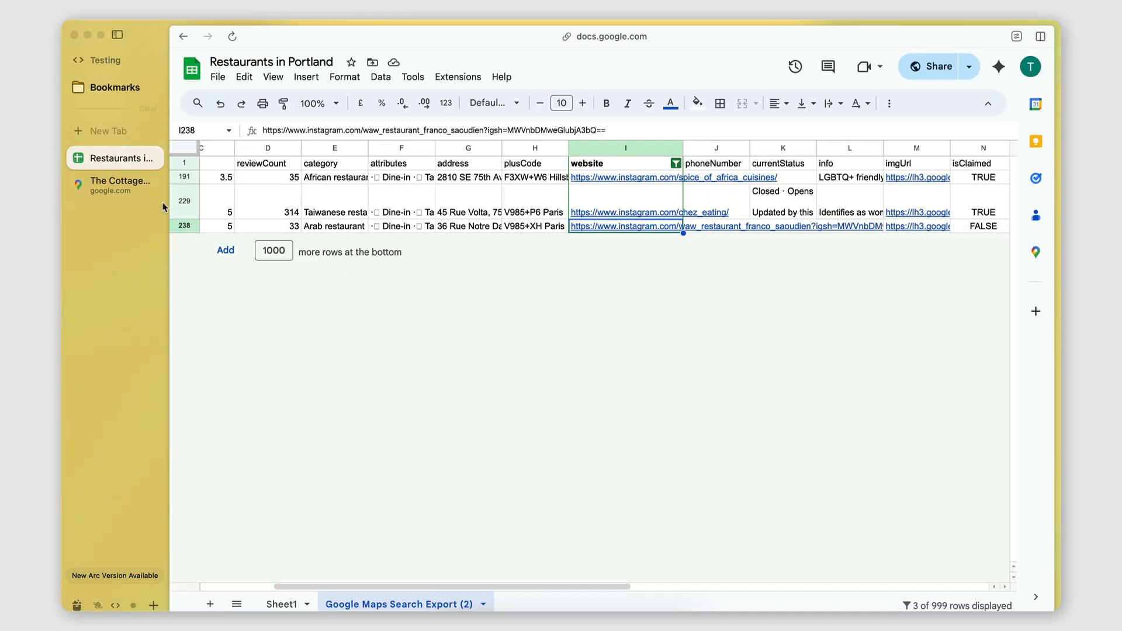
{"action": "left_click", "coordinate": [282, 605]}
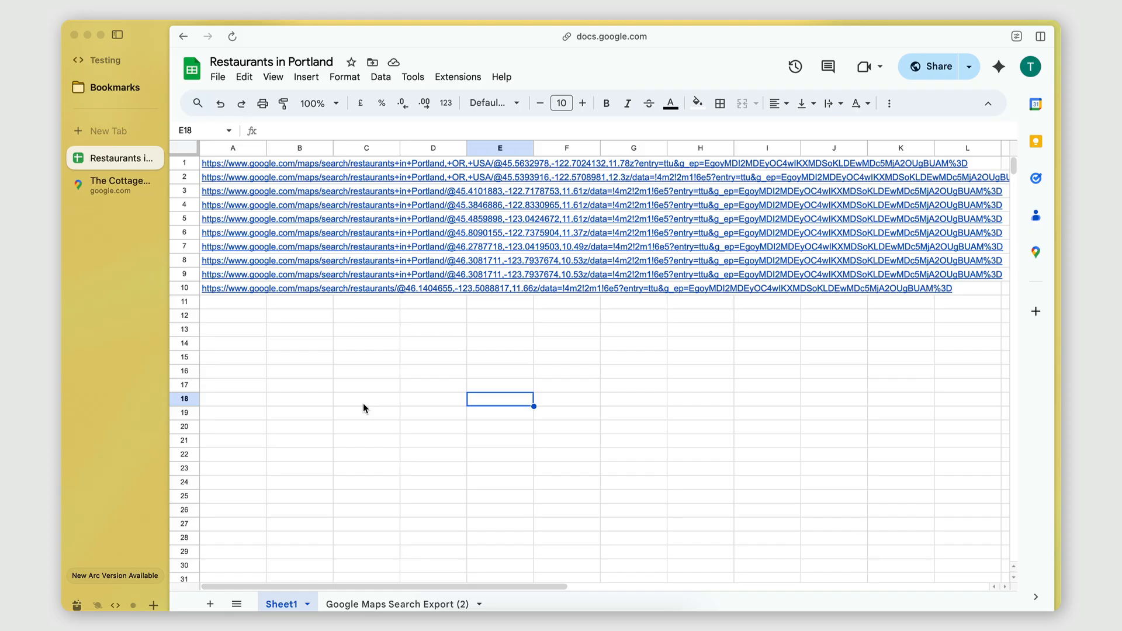
{"action": "mouse_move", "coordinate": [221, 168]}
Step: Switch back to PhantomBuster and review the phantom's extraction summary above its latest activity
{"action": "scroll", "coordinate": [100, 248], "scroll_direction": "left", "scroll_amount": 5}
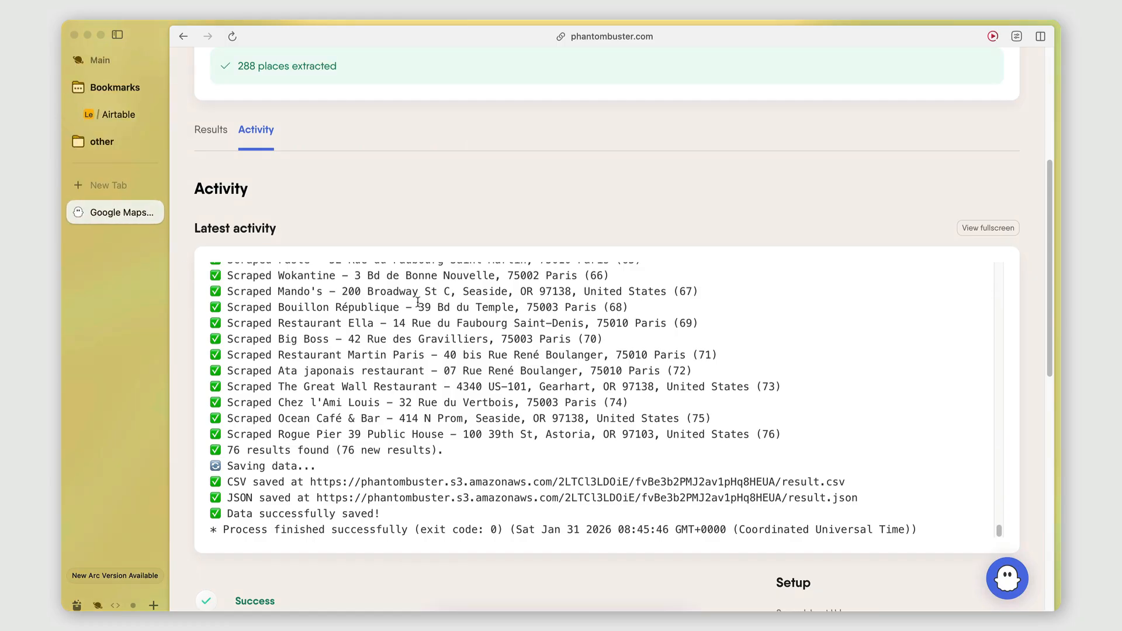
{"action": "scroll", "coordinate": [532, 162], "scroll_direction": "up", "scroll_amount": 5}
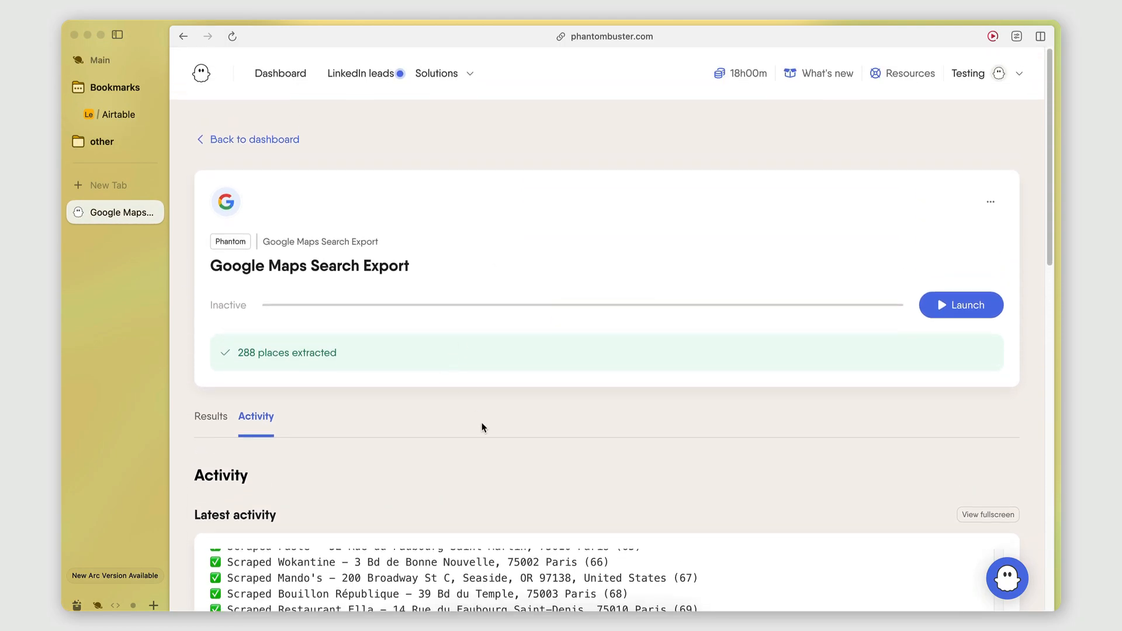
{"action": "scroll", "coordinate": [482, 427], "scroll_direction": "down", "scroll_amount": 5}
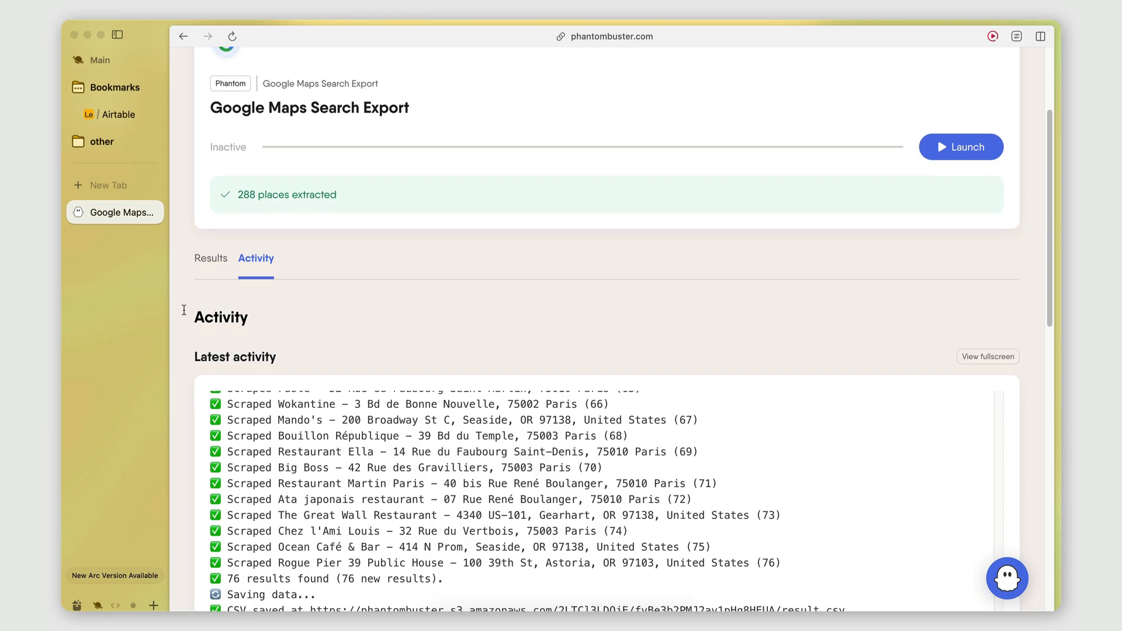
Step: Go back to the spreadsheet and reopen the Google Maps Search Export (2) sheet to view the filtered restaurants
{"action": "scroll", "coordinate": [134, 301], "scroll_direction": "right", "scroll_amount": 5}
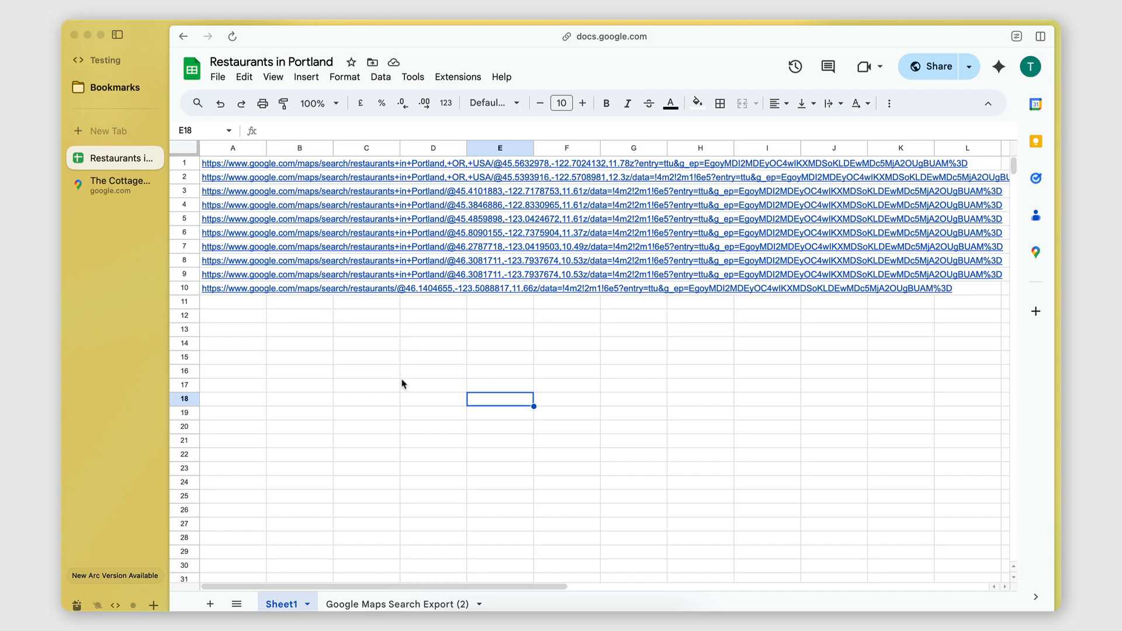
{"action": "scroll", "coordinate": [318, 352], "scroll_direction": "right", "scroll_amount": 1}
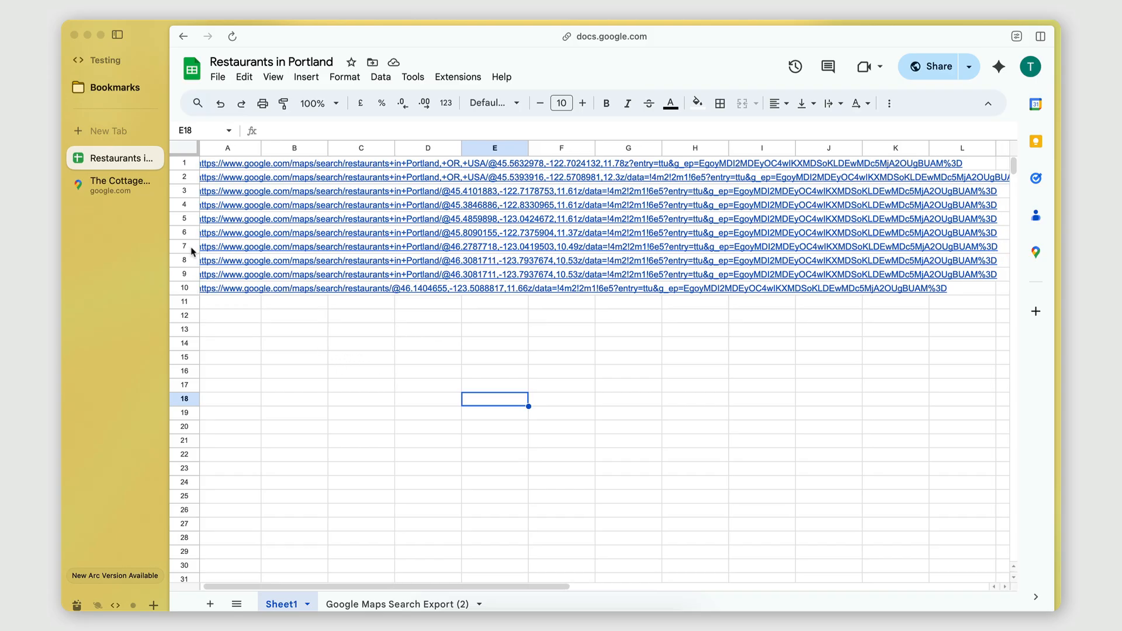
{"action": "left_click", "coordinate": [397, 605]}
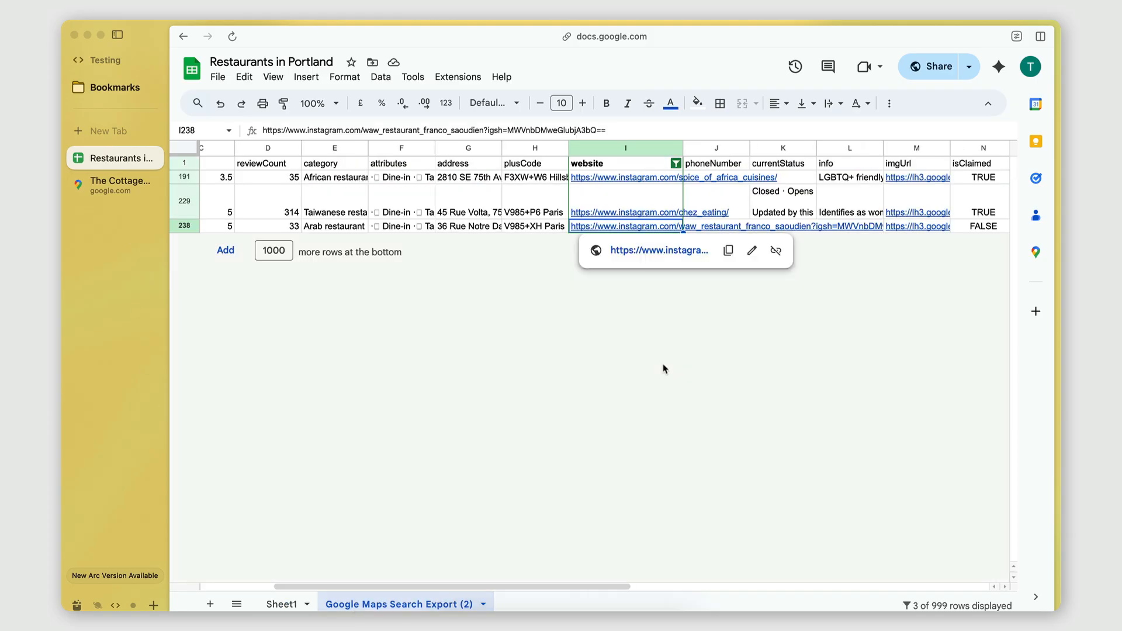
{"action": "scroll", "coordinate": [552, 206], "scroll_direction": "left", "scroll_amount": 5}
{"action": "scroll", "coordinate": [553, 205], "scroll_direction": "right", "scroll_amount": 5}
{"action": "scroll", "coordinate": [552, 206], "scroll_direction": "left", "scroll_amount": 5}
{"action": "scroll", "coordinate": [553, 206], "scroll_direction": "right", "scroll_amount": 3}
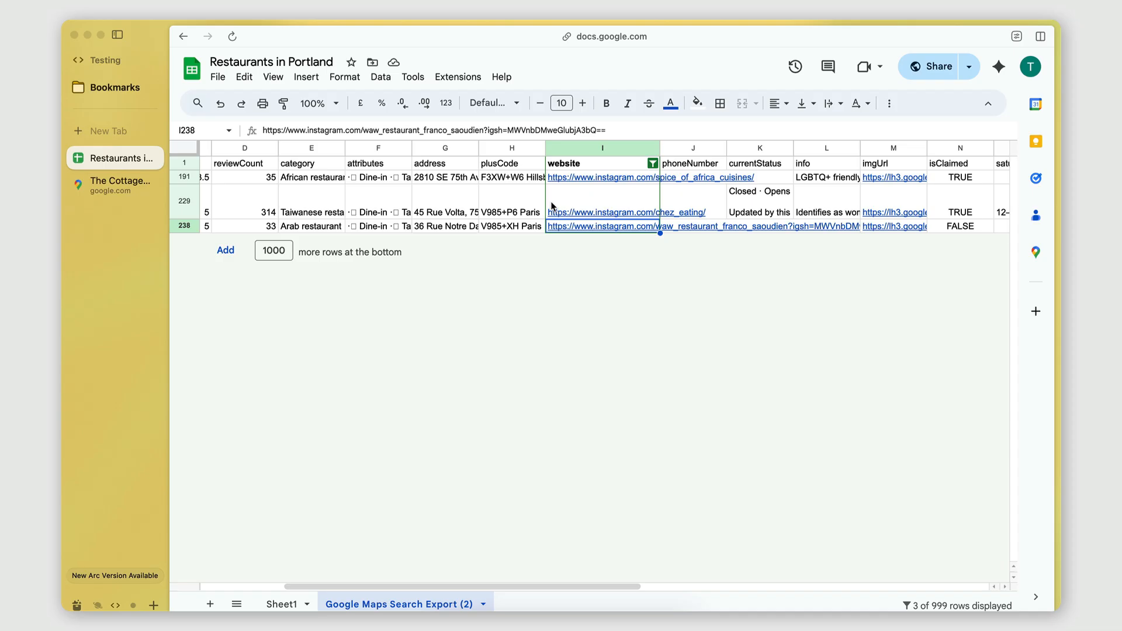
Step: Clear the "instagram" condition from the website column's filter by setting the condition to None
{"action": "left_click", "coordinate": [653, 164]}
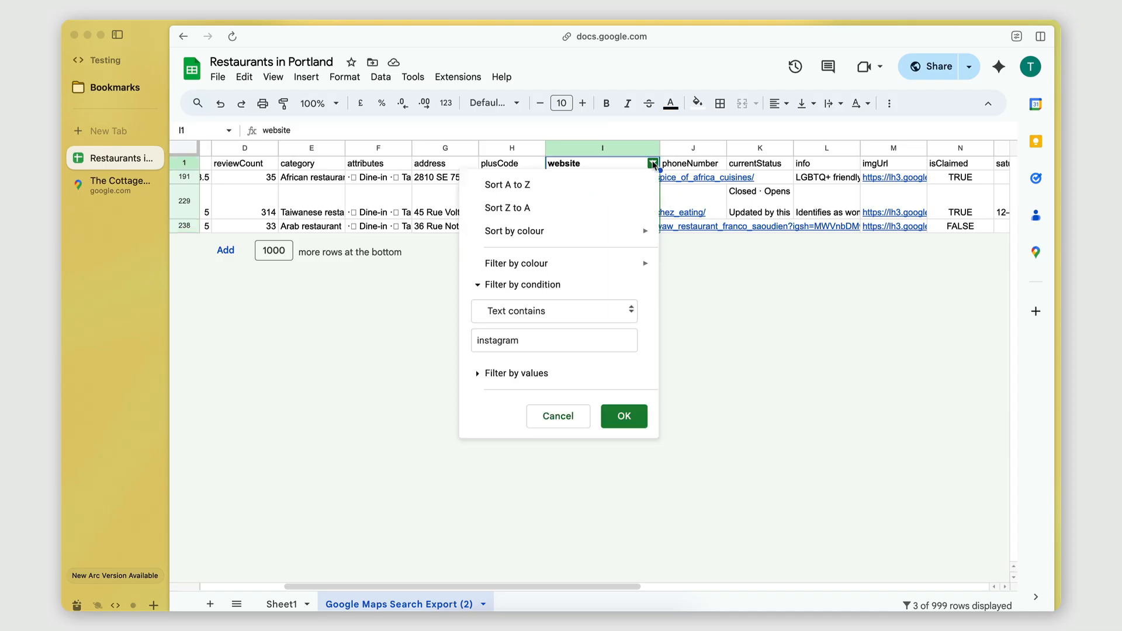
{"action": "left_click", "coordinate": [522, 338]}
{"action": "key", "text": "alt+BackSpace"}
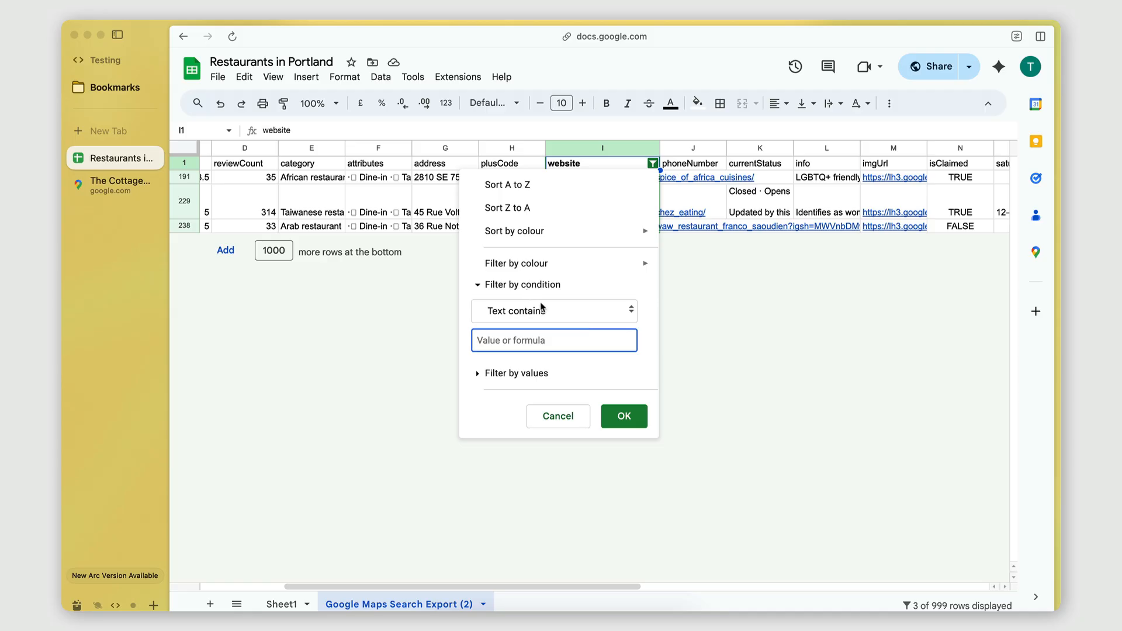
{"action": "left_click", "coordinate": [532, 315]}
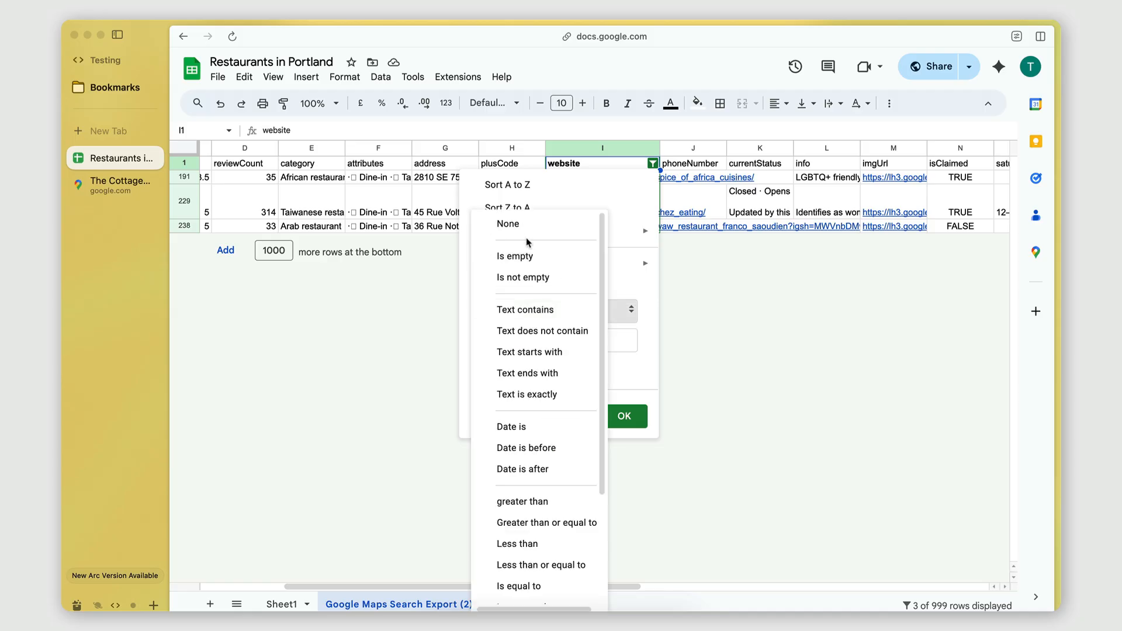
{"action": "left_click", "coordinate": [529, 224]}
{"action": "left_click", "coordinate": [527, 345]}
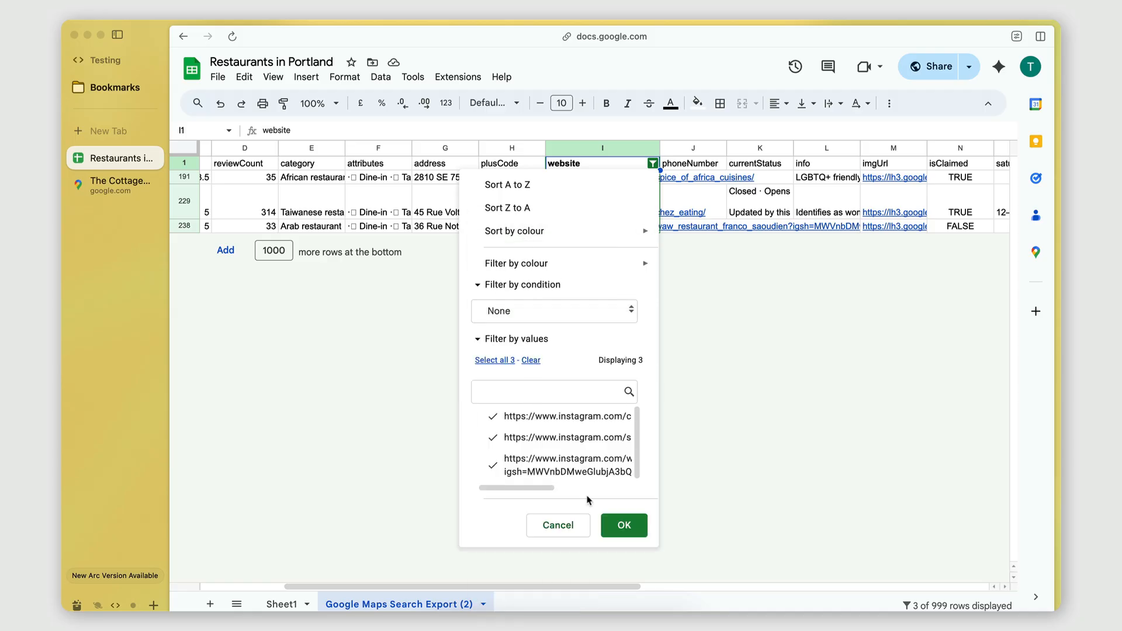
{"action": "left_click", "coordinate": [621, 524]}
Step: Examine the unfiltered restaurant list, previewing the links in the website column down to about row 138
{"action": "scroll", "coordinate": [621, 314], "scroll_direction": "down", "scroll_amount": 5}
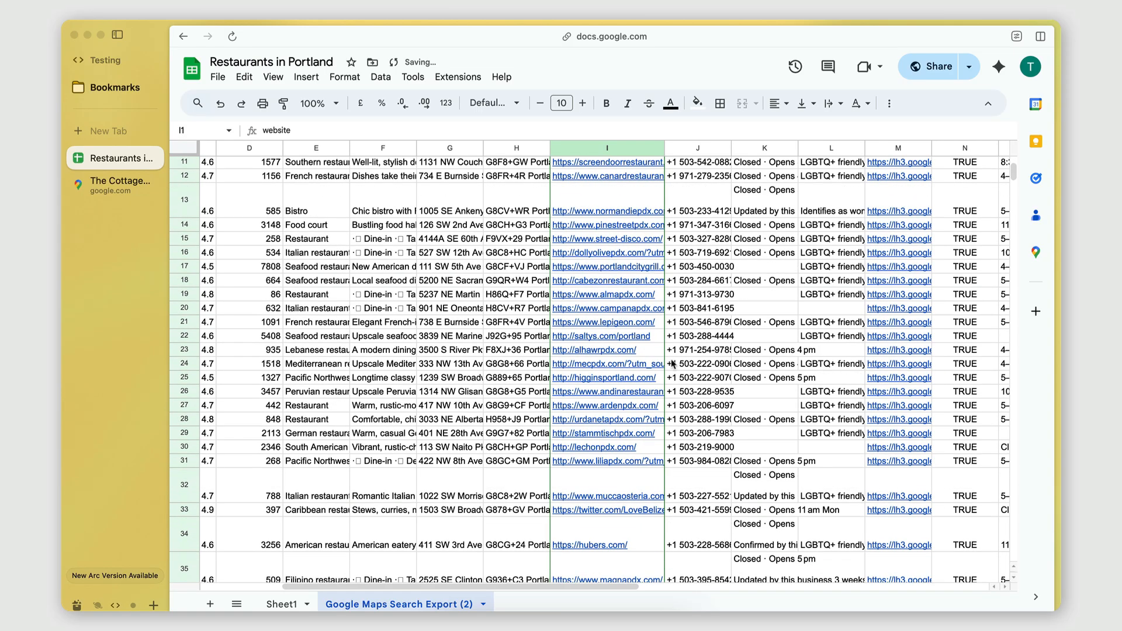
{"action": "mouse_move", "coordinate": [629, 188]}
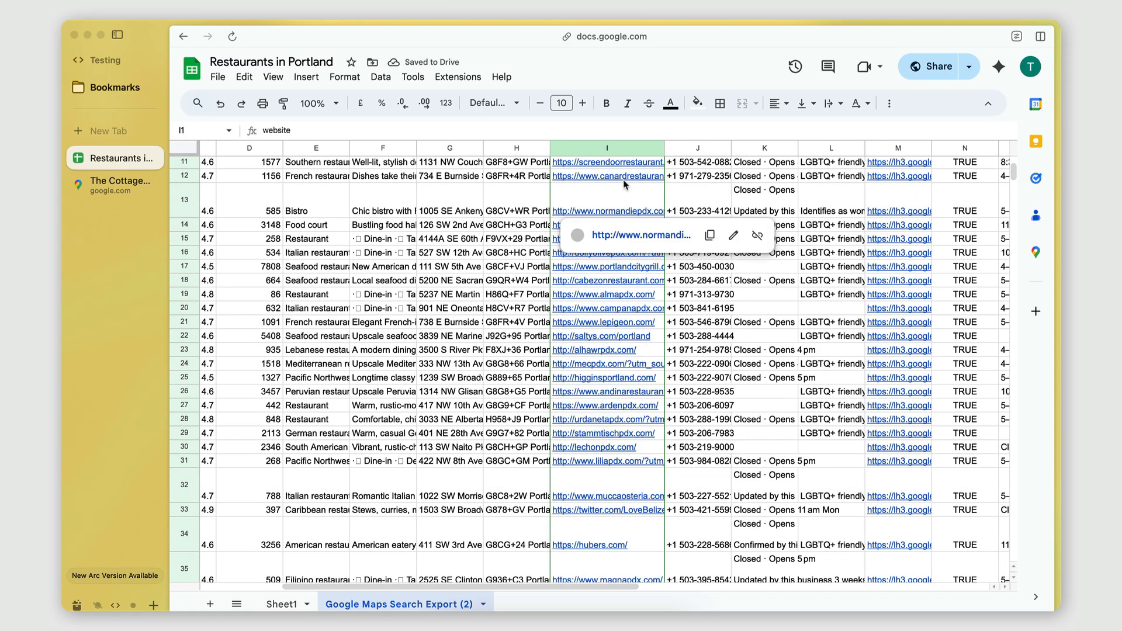
{"action": "scroll", "coordinate": [639, 322], "scroll_direction": "down", "scroll_amount": 6}
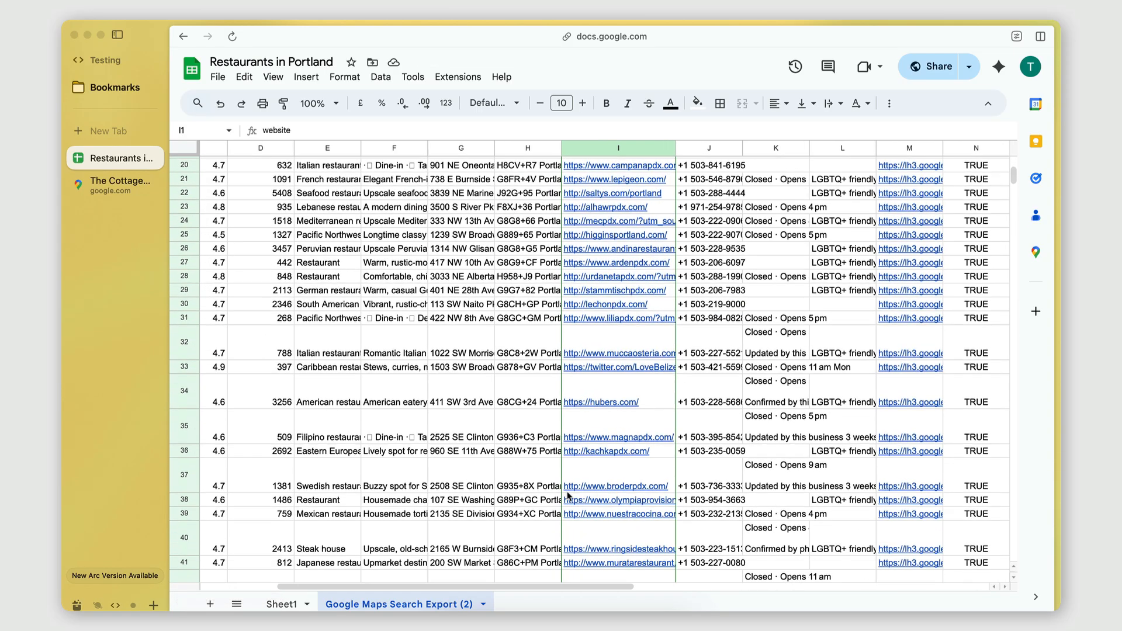
{"action": "scroll", "coordinate": [621, 386], "scroll_direction": "down", "scroll_amount": 8}
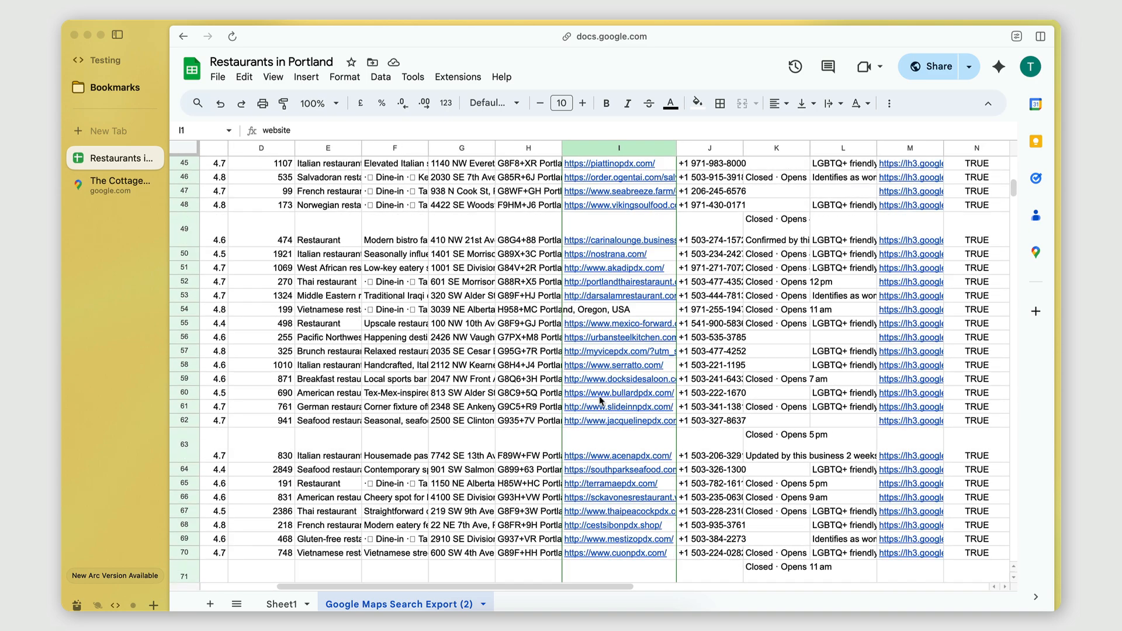
{"action": "scroll", "coordinate": [607, 401], "scroll_direction": "down", "scroll_amount": 6}
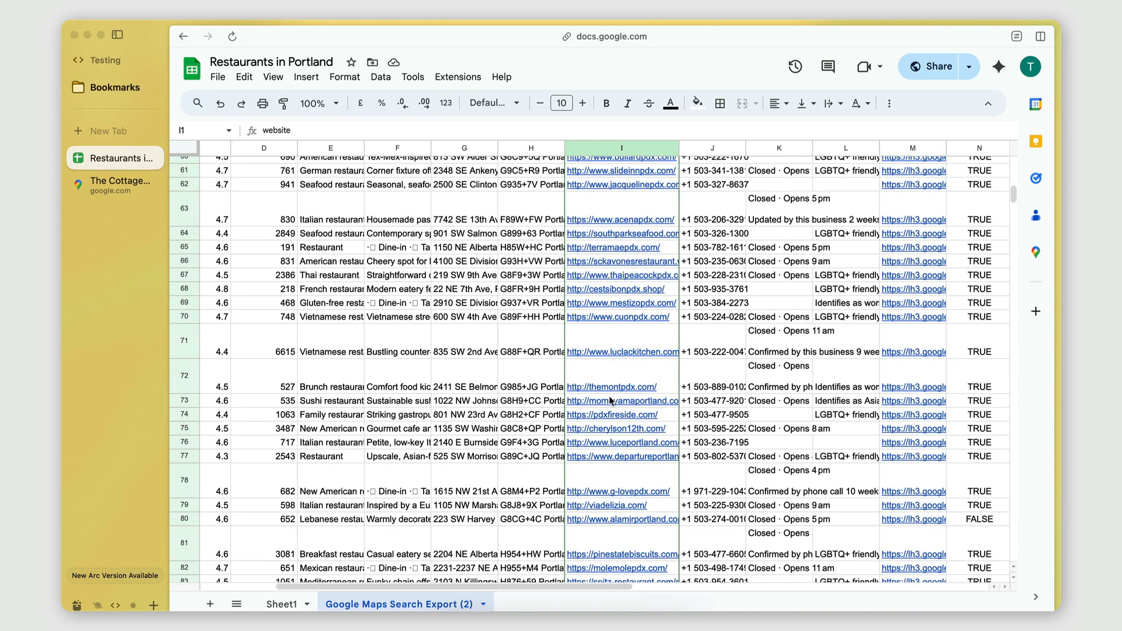
{"action": "scroll", "coordinate": [609, 401], "scroll_direction": "down", "scroll_amount": 1}
{"action": "scroll", "coordinate": [609, 466], "scroll_direction": "down", "scroll_amount": 4}
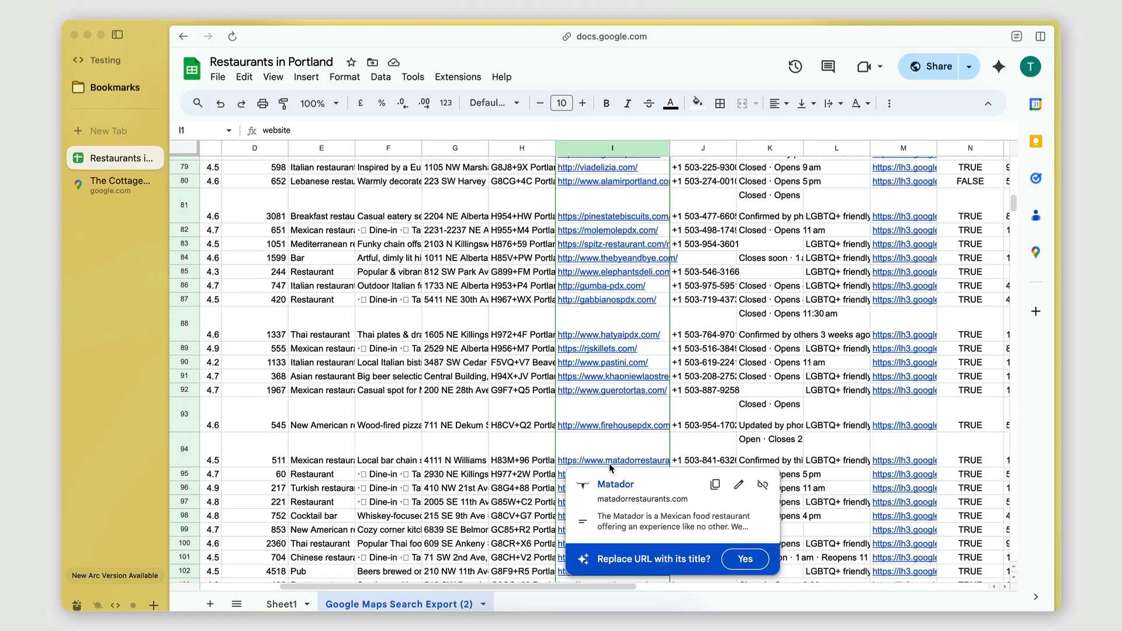
{"action": "mouse_move", "coordinate": [614, 331]}
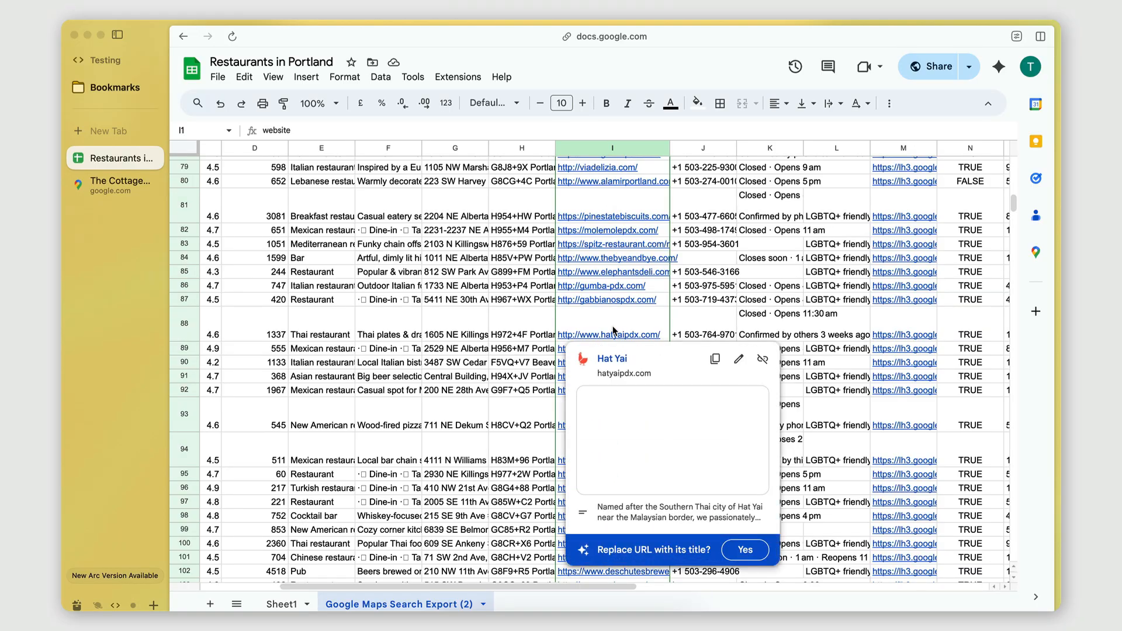
{"action": "mouse_move", "coordinate": [616, 425]}
{"action": "scroll", "coordinate": [617, 425], "scroll_direction": "down", "scroll_amount": 5}
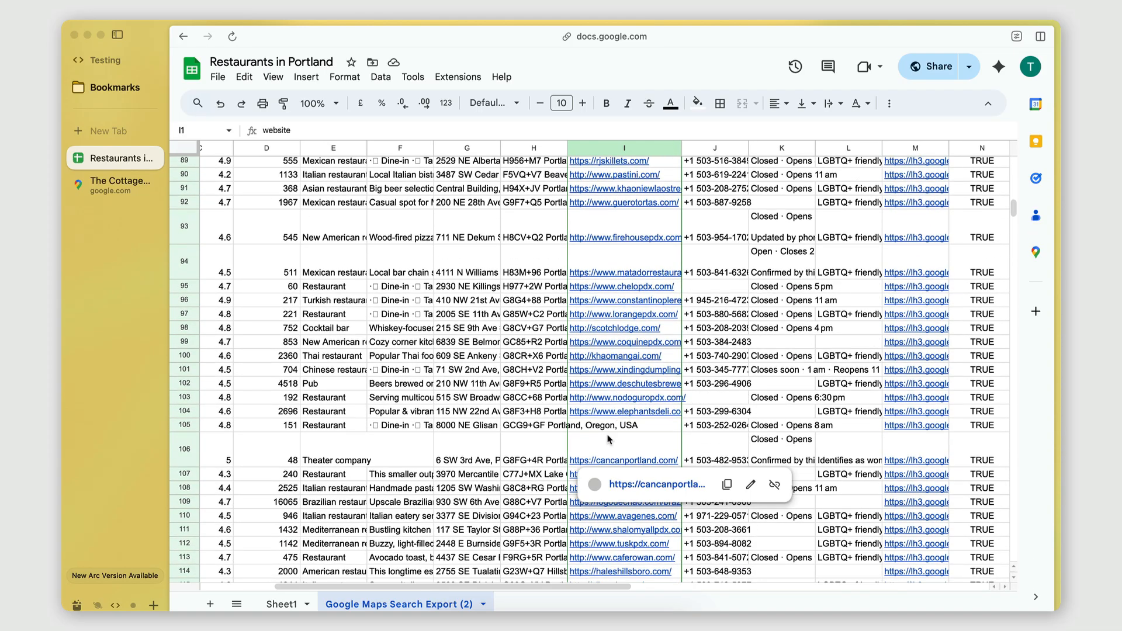
{"action": "scroll", "coordinate": [608, 439], "scroll_direction": "down", "scroll_amount": 5}
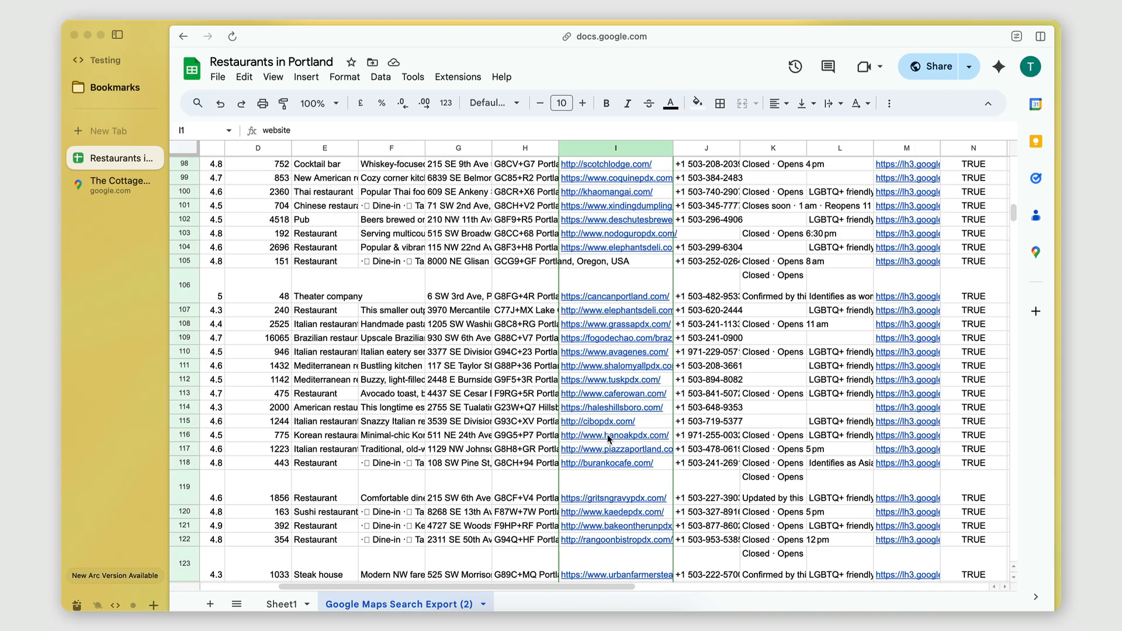
{"action": "scroll", "coordinate": [608, 439], "scroll_direction": "down", "scroll_amount": 10}
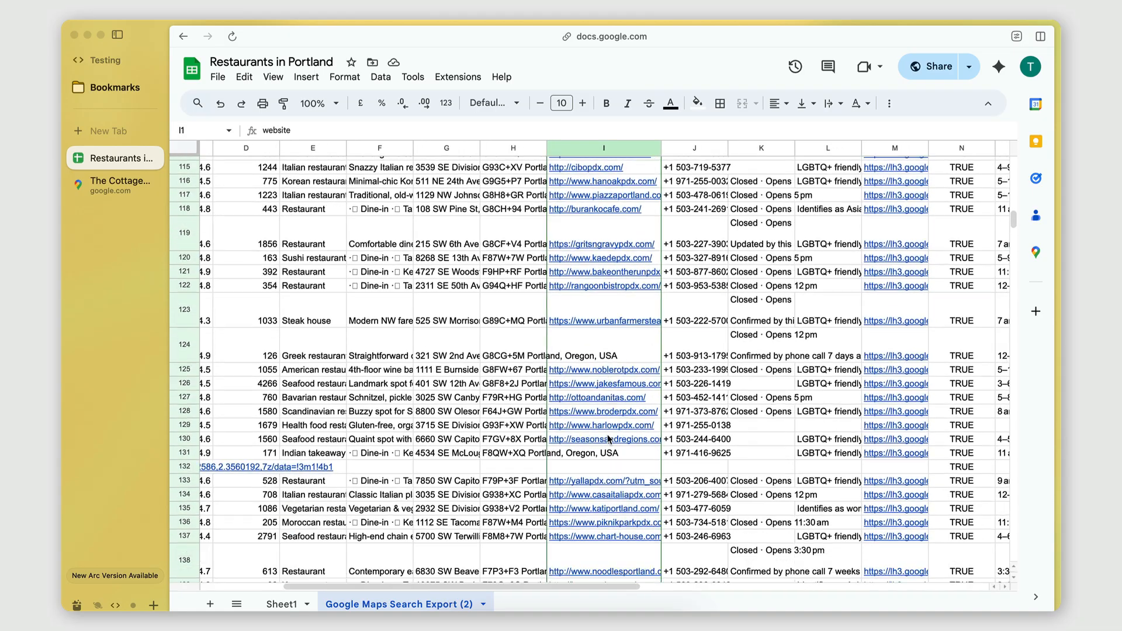
Step: Examine the website links down to about row 205, inspecting the Google Sites link in row 189 and the link in row 190
{"action": "scroll", "coordinate": [608, 438], "scroll_direction": "down", "scroll_amount": 1}
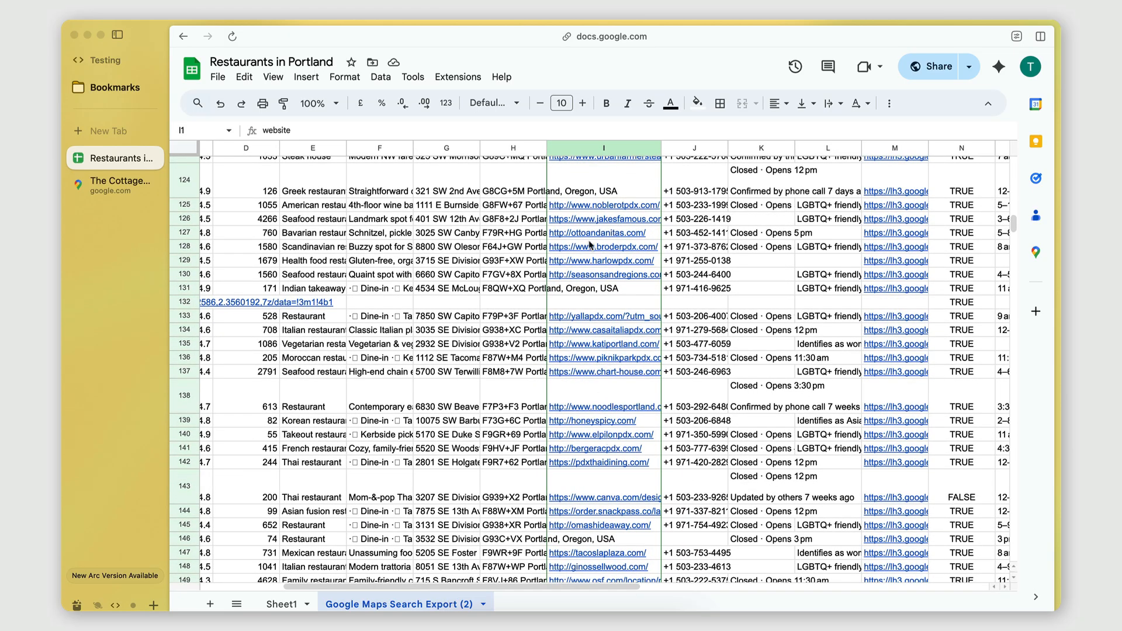
{"action": "scroll", "coordinate": [612, 497], "scroll_direction": "down", "scroll_amount": 15}
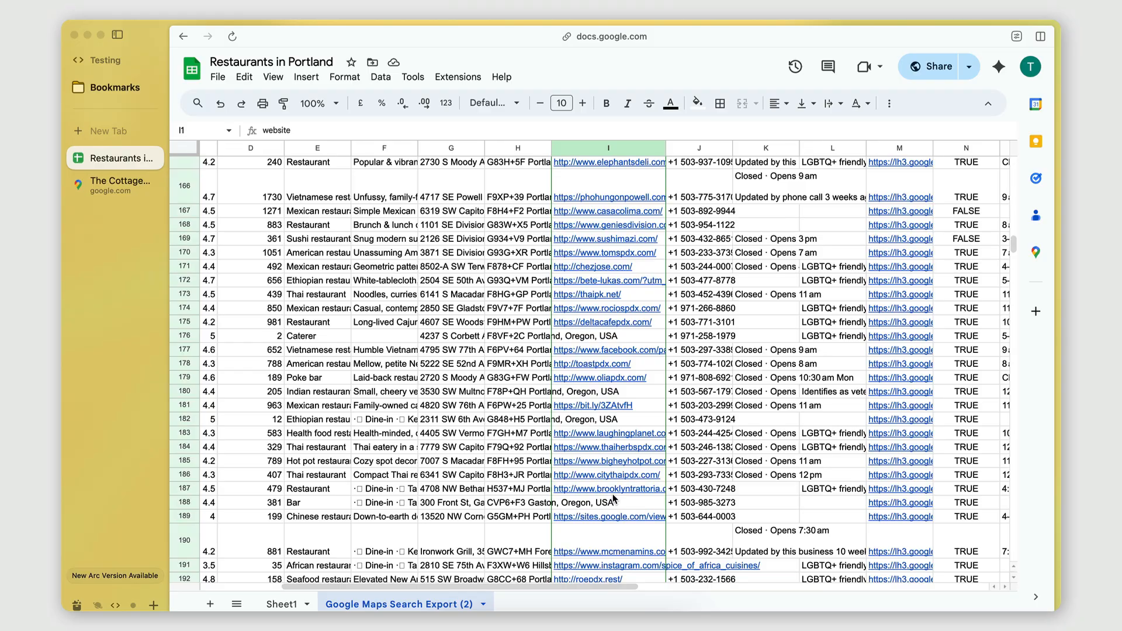
{"action": "scroll", "coordinate": [613, 499], "scroll_direction": "down", "scroll_amount": 5}
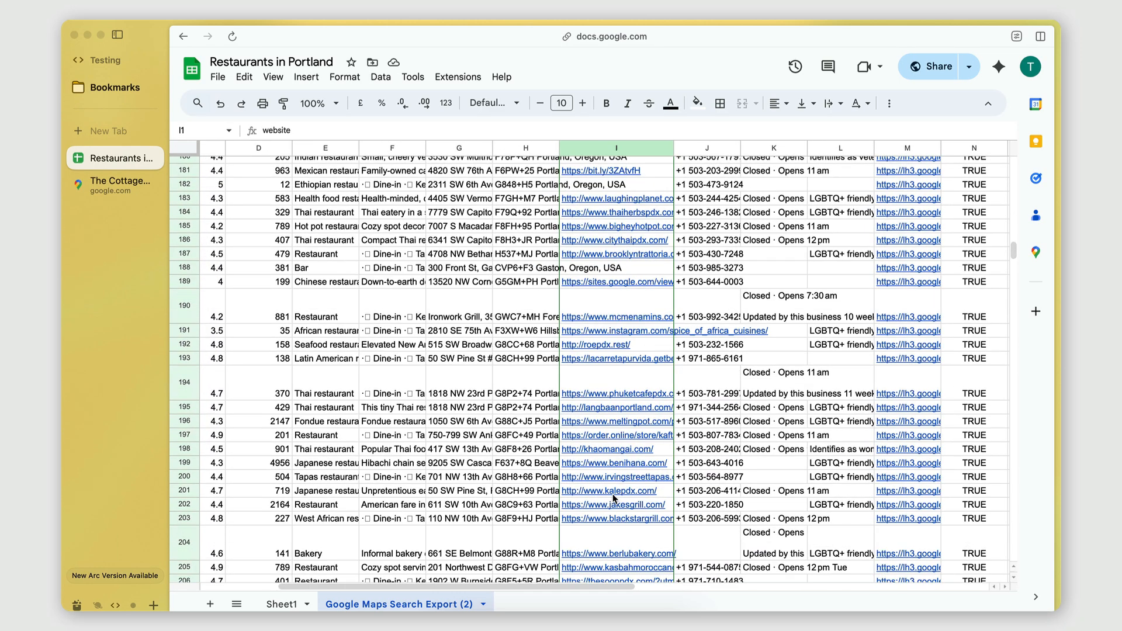
{"action": "left_click", "coordinate": [614, 283]}
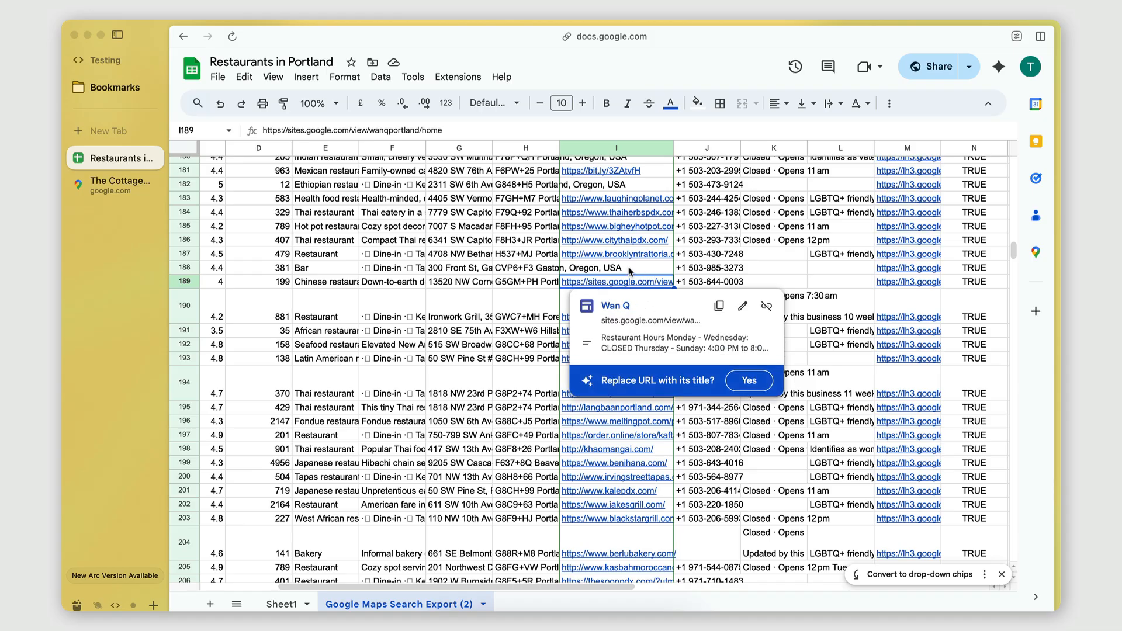
{"action": "left_click", "coordinate": [556, 295]}
{"action": "left_click", "coordinate": [624, 297]}
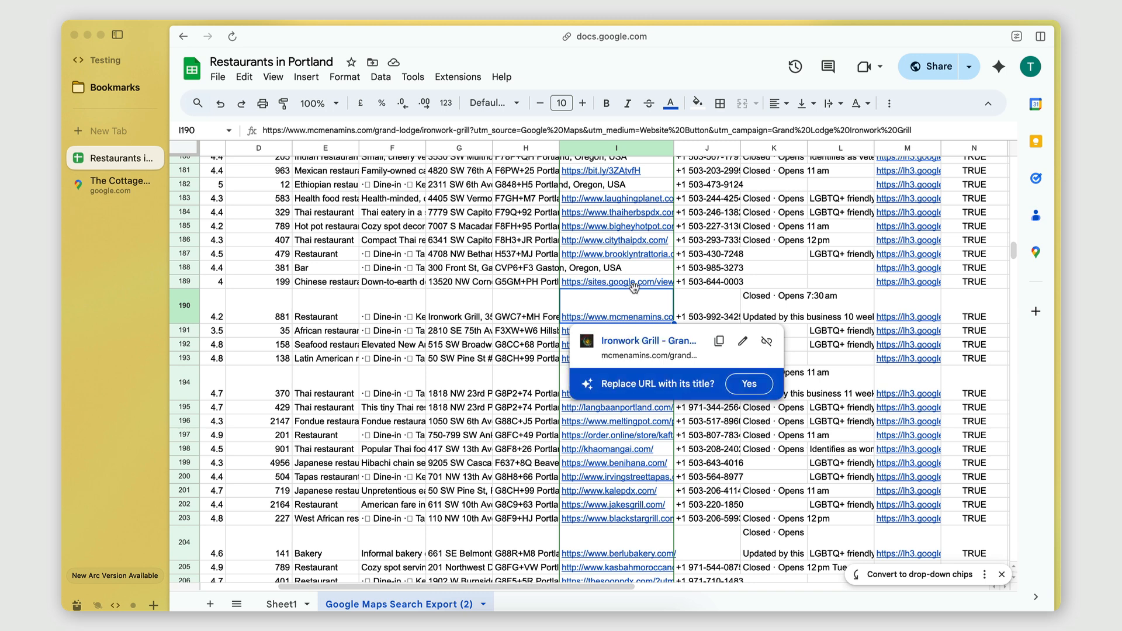
Step: Preview the Google Sites link in row 189 again, and select the shortened bit.ly link in row 181
{"action": "mouse_move", "coordinate": [635, 283]}
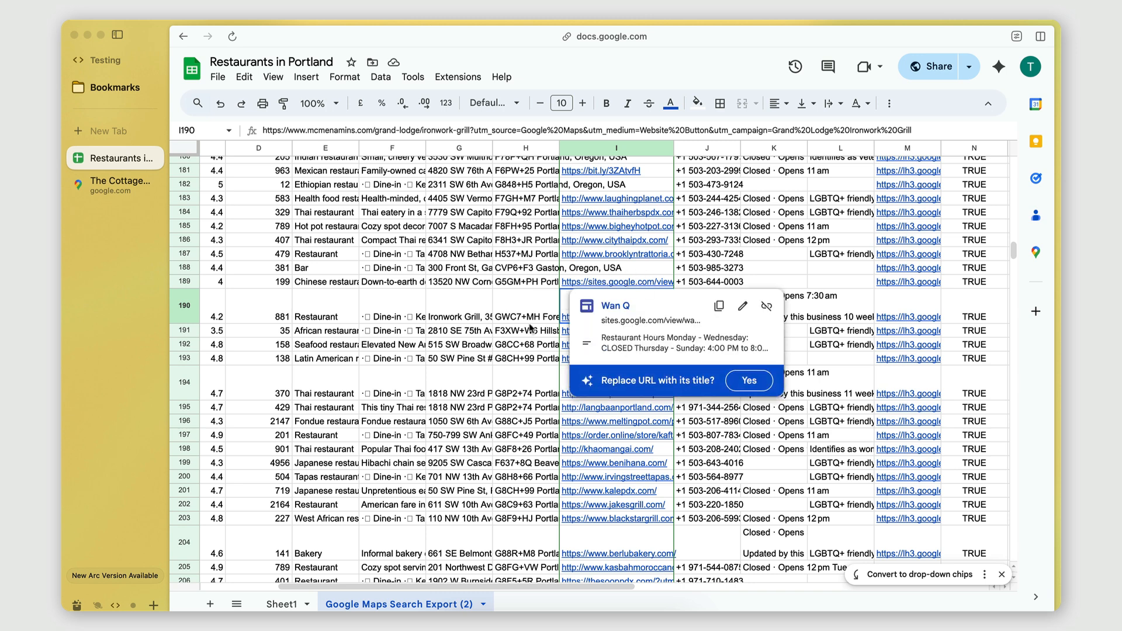
{"action": "left_click", "coordinate": [533, 306]}
{"action": "left_click", "coordinate": [660, 304]}
{"action": "left_click", "coordinate": [636, 273]}
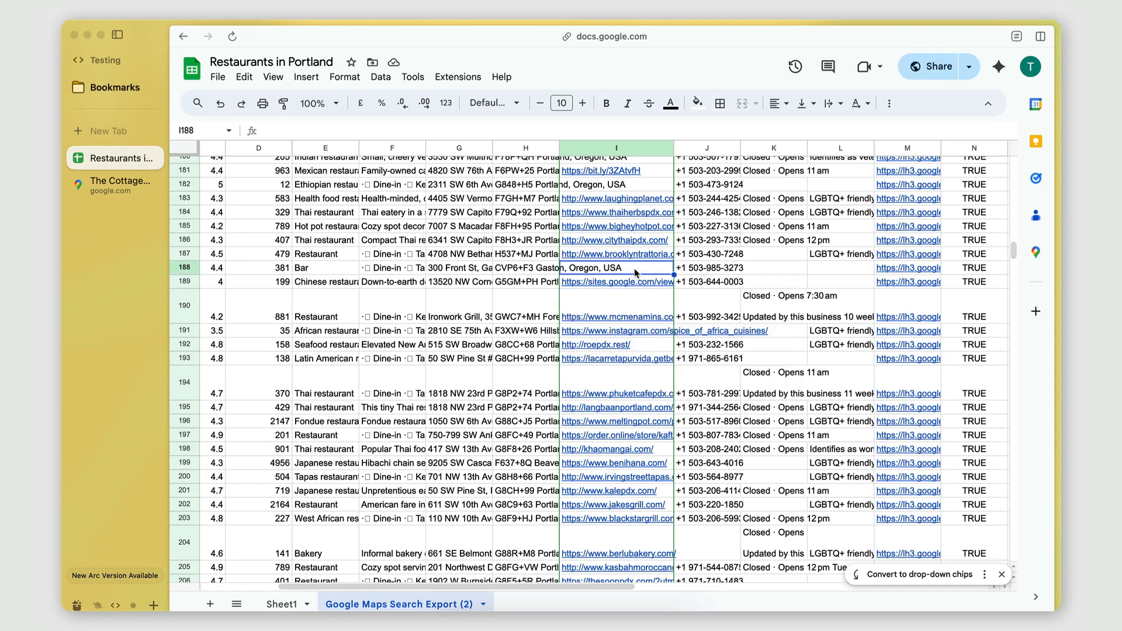
{"action": "mouse_move", "coordinate": [622, 287]}
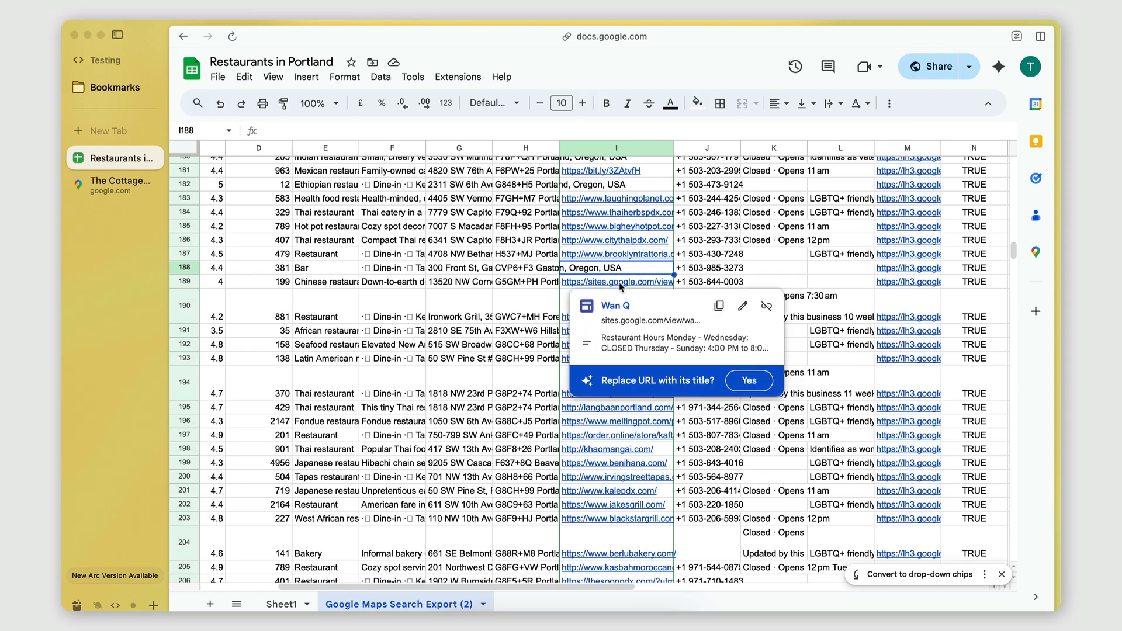
{"action": "scroll", "coordinate": [587, 216], "scroll_direction": "up", "scroll_amount": 2}
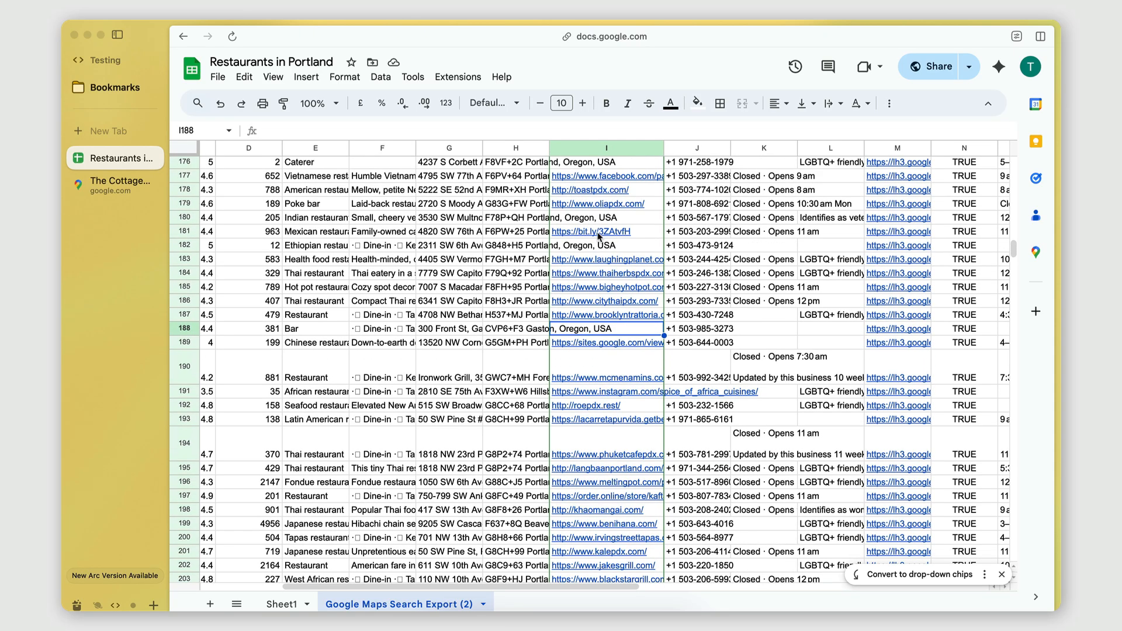
{"action": "left_click", "coordinate": [601, 234]}
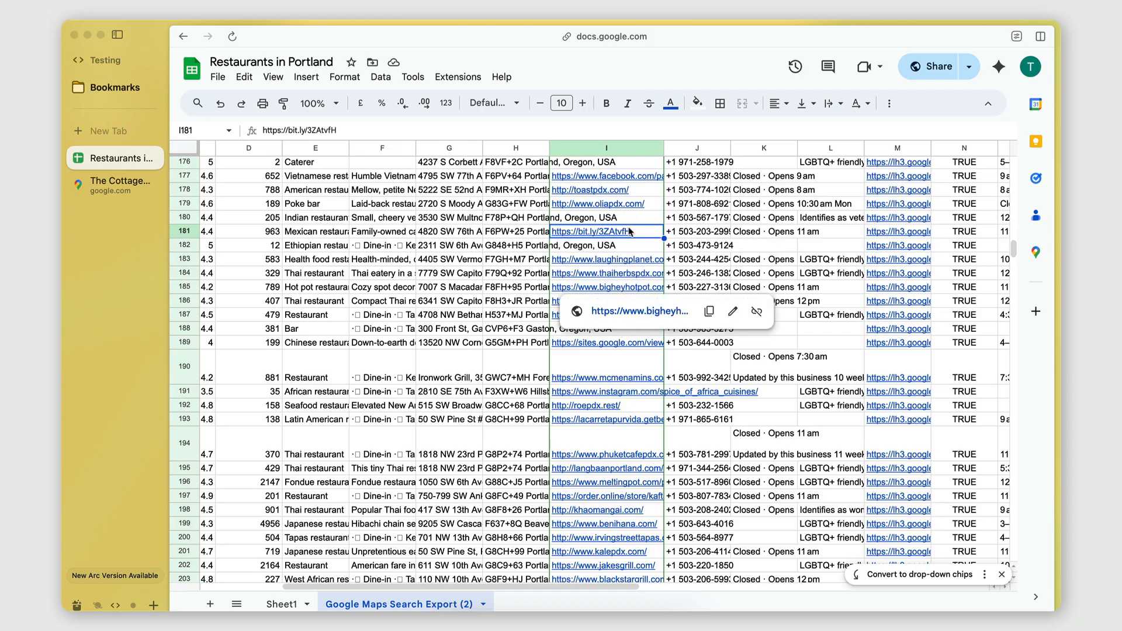
Step: Examine the website column from row 193 to about row 253 for missing websites and social media links
{"action": "scroll", "coordinate": [596, 412], "scroll_direction": "down", "scroll_amount": 5}
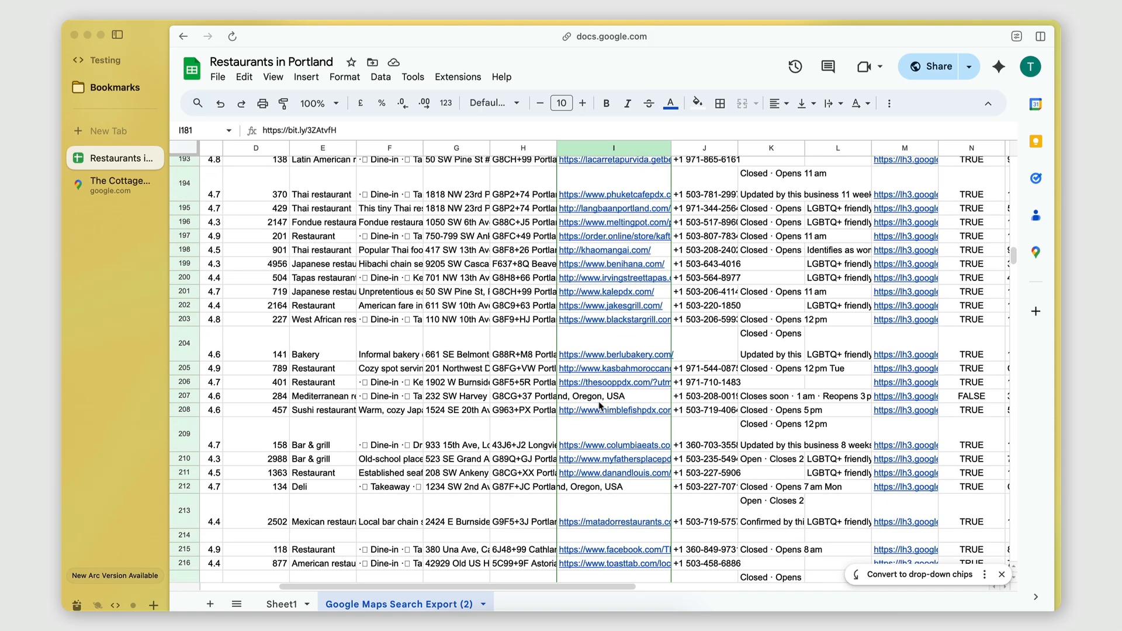
{"action": "scroll", "coordinate": [584, 221], "scroll_direction": "down", "scroll_amount": 5}
{"action": "scroll", "coordinate": [584, 221], "scroll_direction": "up", "scroll_amount": 2}
{"action": "scroll", "coordinate": [583, 216], "scroll_direction": "down", "scroll_amount": 3}
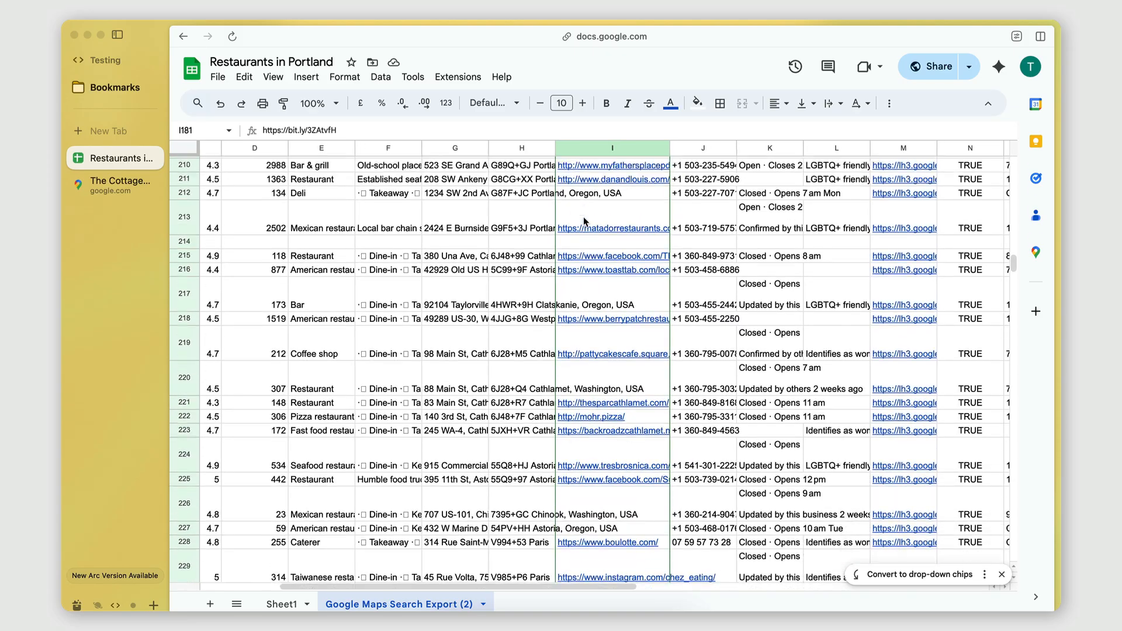
{"action": "scroll", "coordinate": [600, 305], "scroll_direction": "down", "scroll_amount": 2}
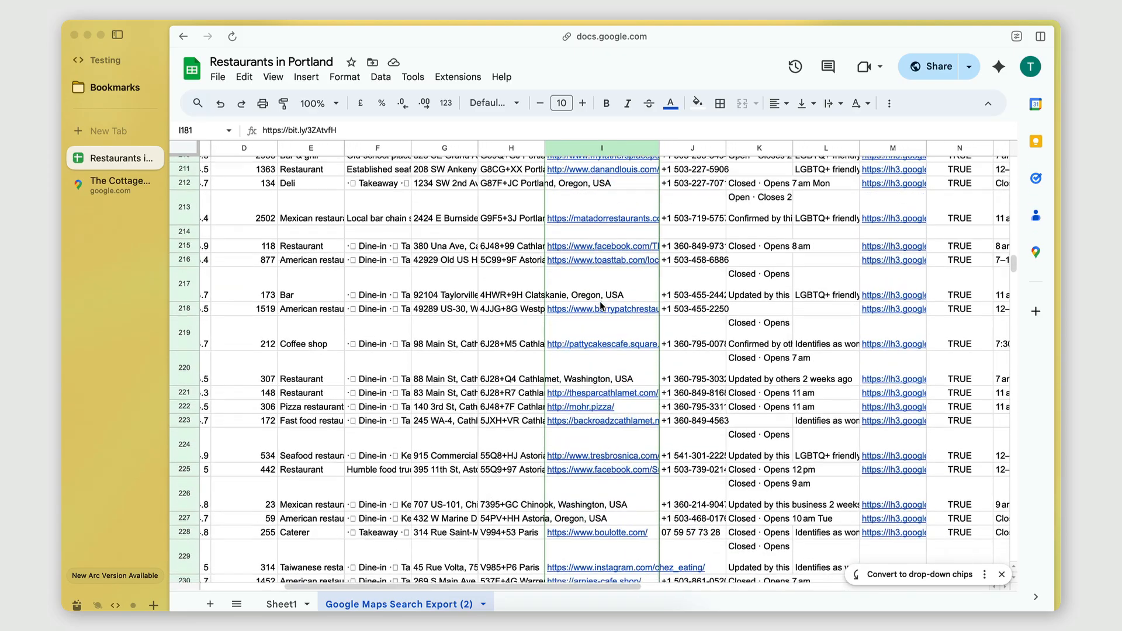
{"action": "scroll", "coordinate": [599, 305], "scroll_direction": "left", "scroll_amount": 1}
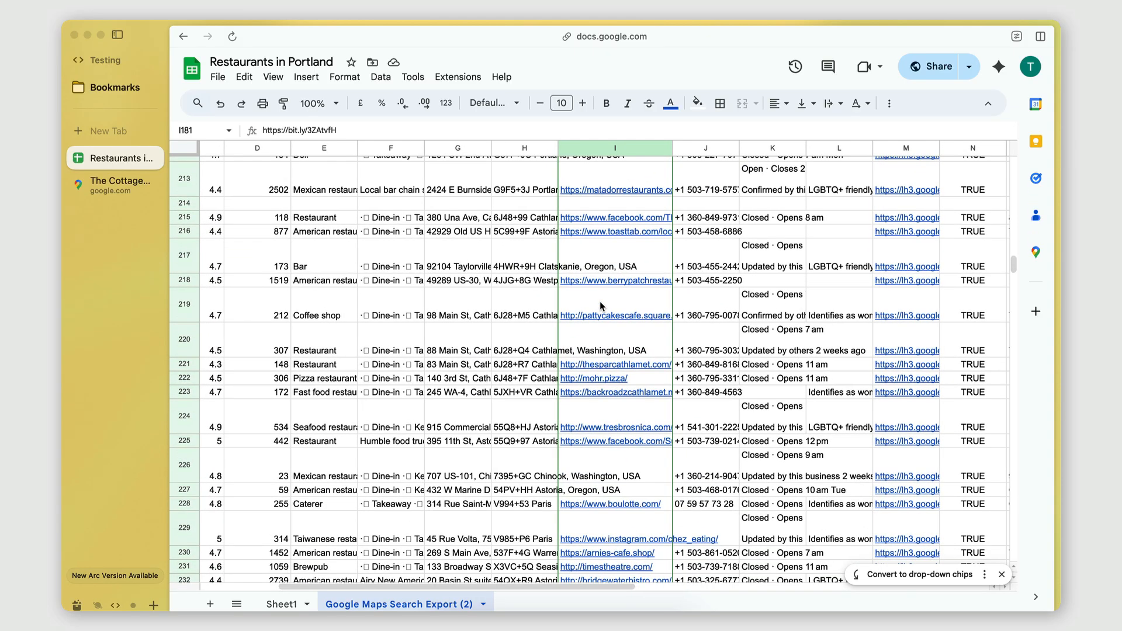
{"action": "scroll", "coordinate": [600, 315], "scroll_direction": "down", "scroll_amount": 3}
{"action": "scroll", "coordinate": [600, 316], "scroll_direction": "left", "scroll_amount": 1}
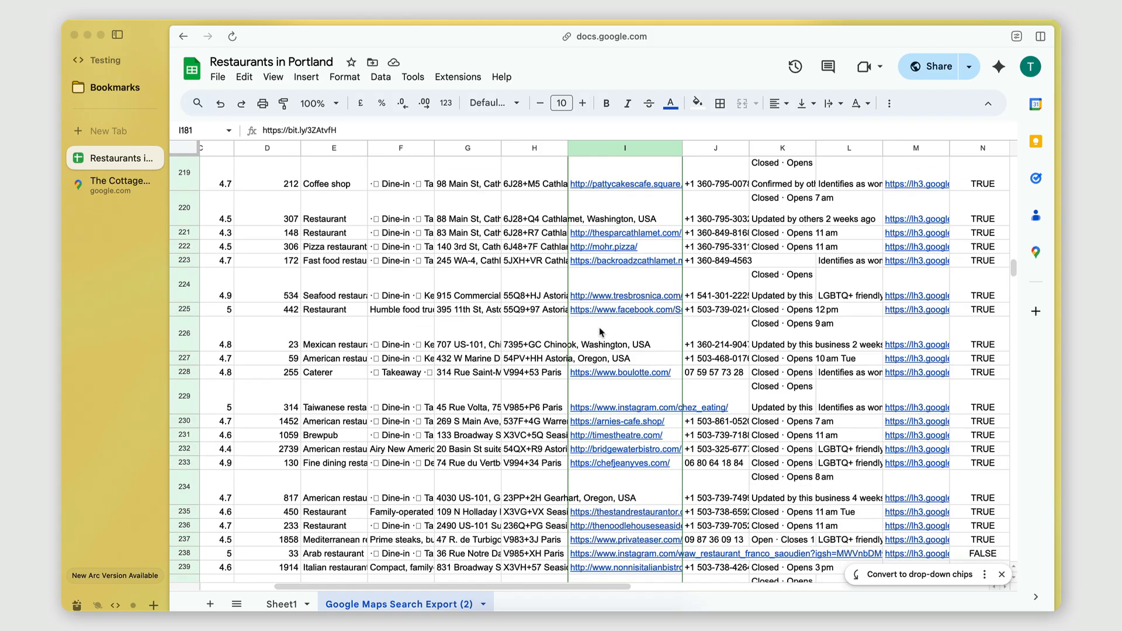
{"action": "scroll", "coordinate": [606, 356], "scroll_direction": "down", "scroll_amount": 3}
{"action": "scroll", "coordinate": [606, 356], "scroll_direction": "left", "scroll_amount": 1}
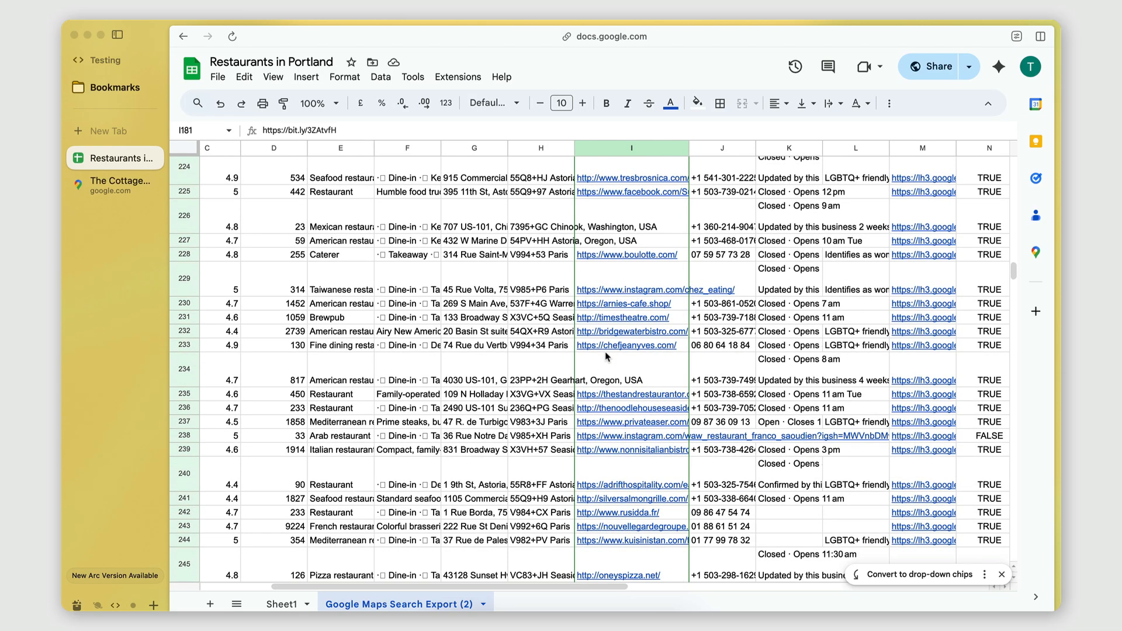
{"action": "scroll", "coordinate": [606, 355], "scroll_direction": "down", "scroll_amount": 3}
{"action": "scroll", "coordinate": [606, 355], "scroll_direction": "left", "scroll_amount": 1}
{"action": "mouse_move", "coordinate": [654, 446]}
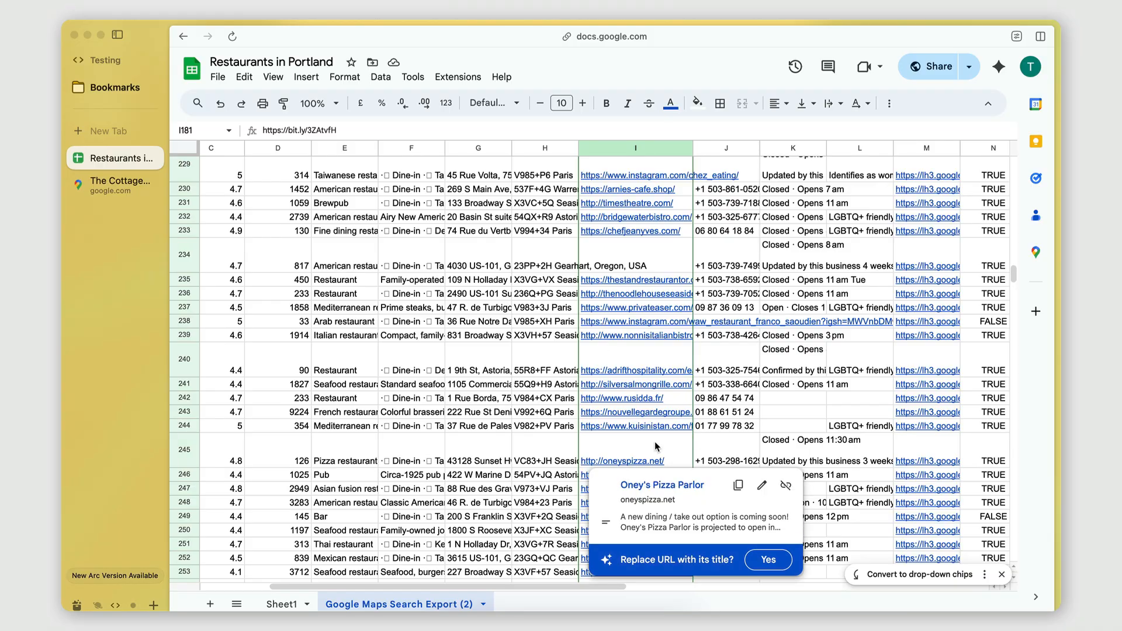
Step: Review the website column down to about row 288, previewing the restaurant link in row 267
{"action": "mouse_move", "coordinate": [678, 315]}
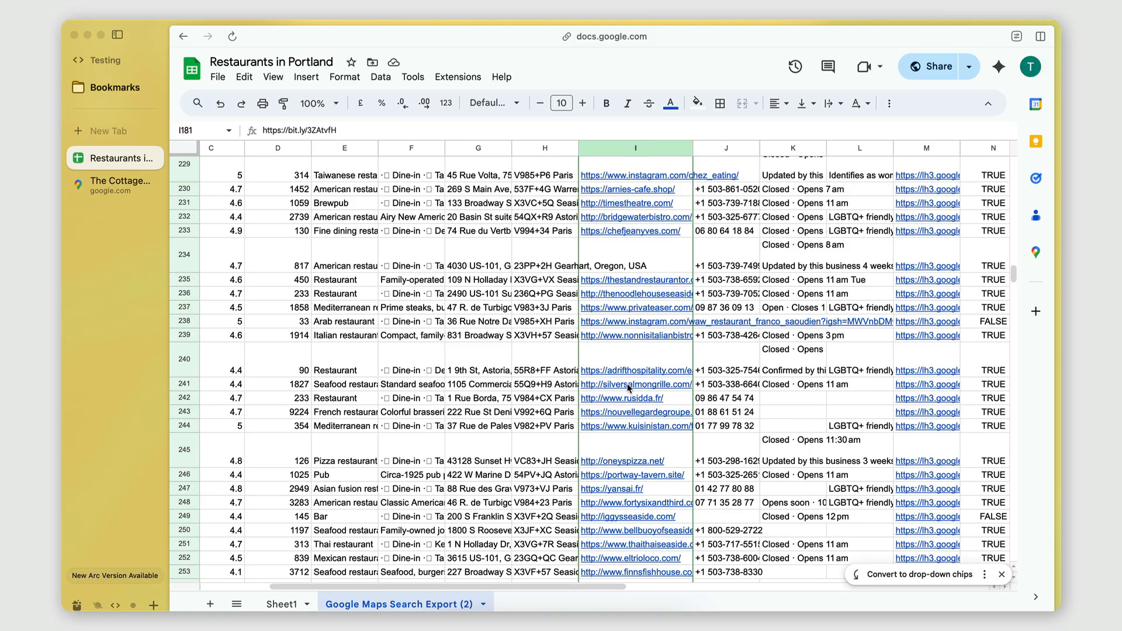
{"action": "scroll", "coordinate": [629, 385], "scroll_direction": "down", "scroll_amount": 5}
{"action": "scroll", "coordinate": [627, 384], "scroll_direction": "down", "scroll_amount": 3}
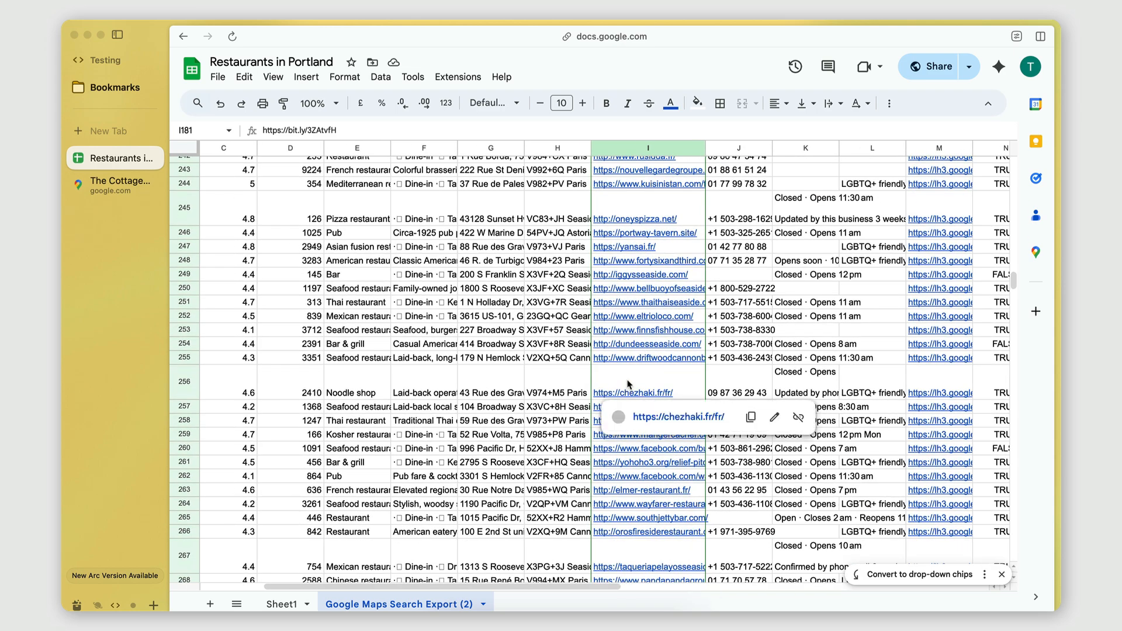
{"action": "scroll", "coordinate": [629, 386], "scroll_direction": "down", "scroll_amount": 5}
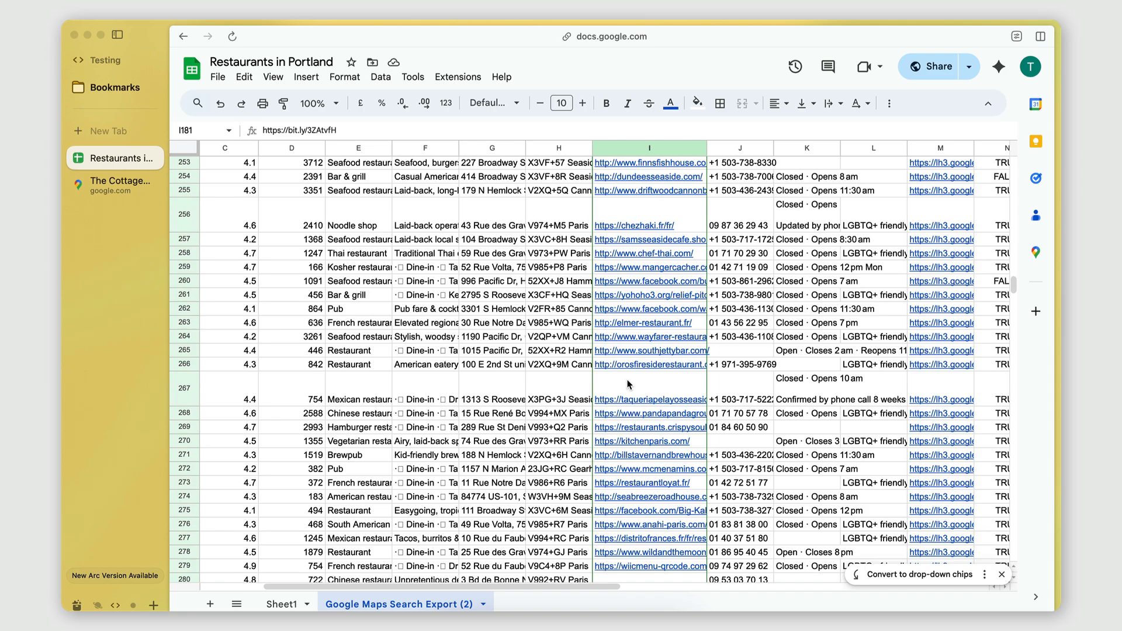
{"action": "left_click", "coordinate": [629, 384]}
{"action": "scroll", "coordinate": [628, 384], "scroll_direction": "down", "scroll_amount": 4}
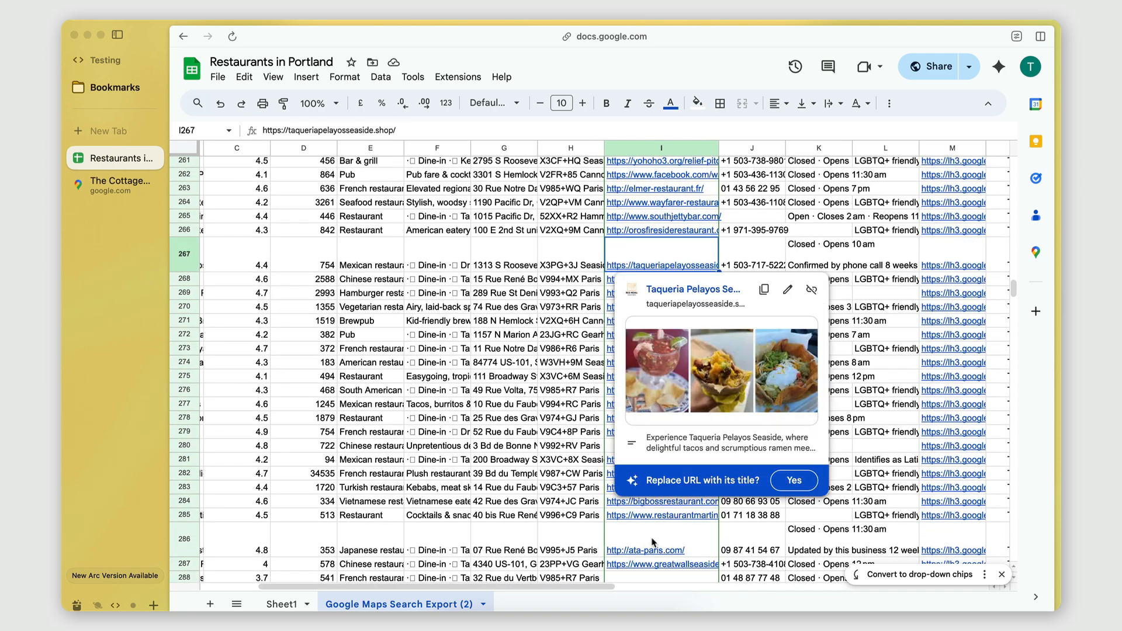